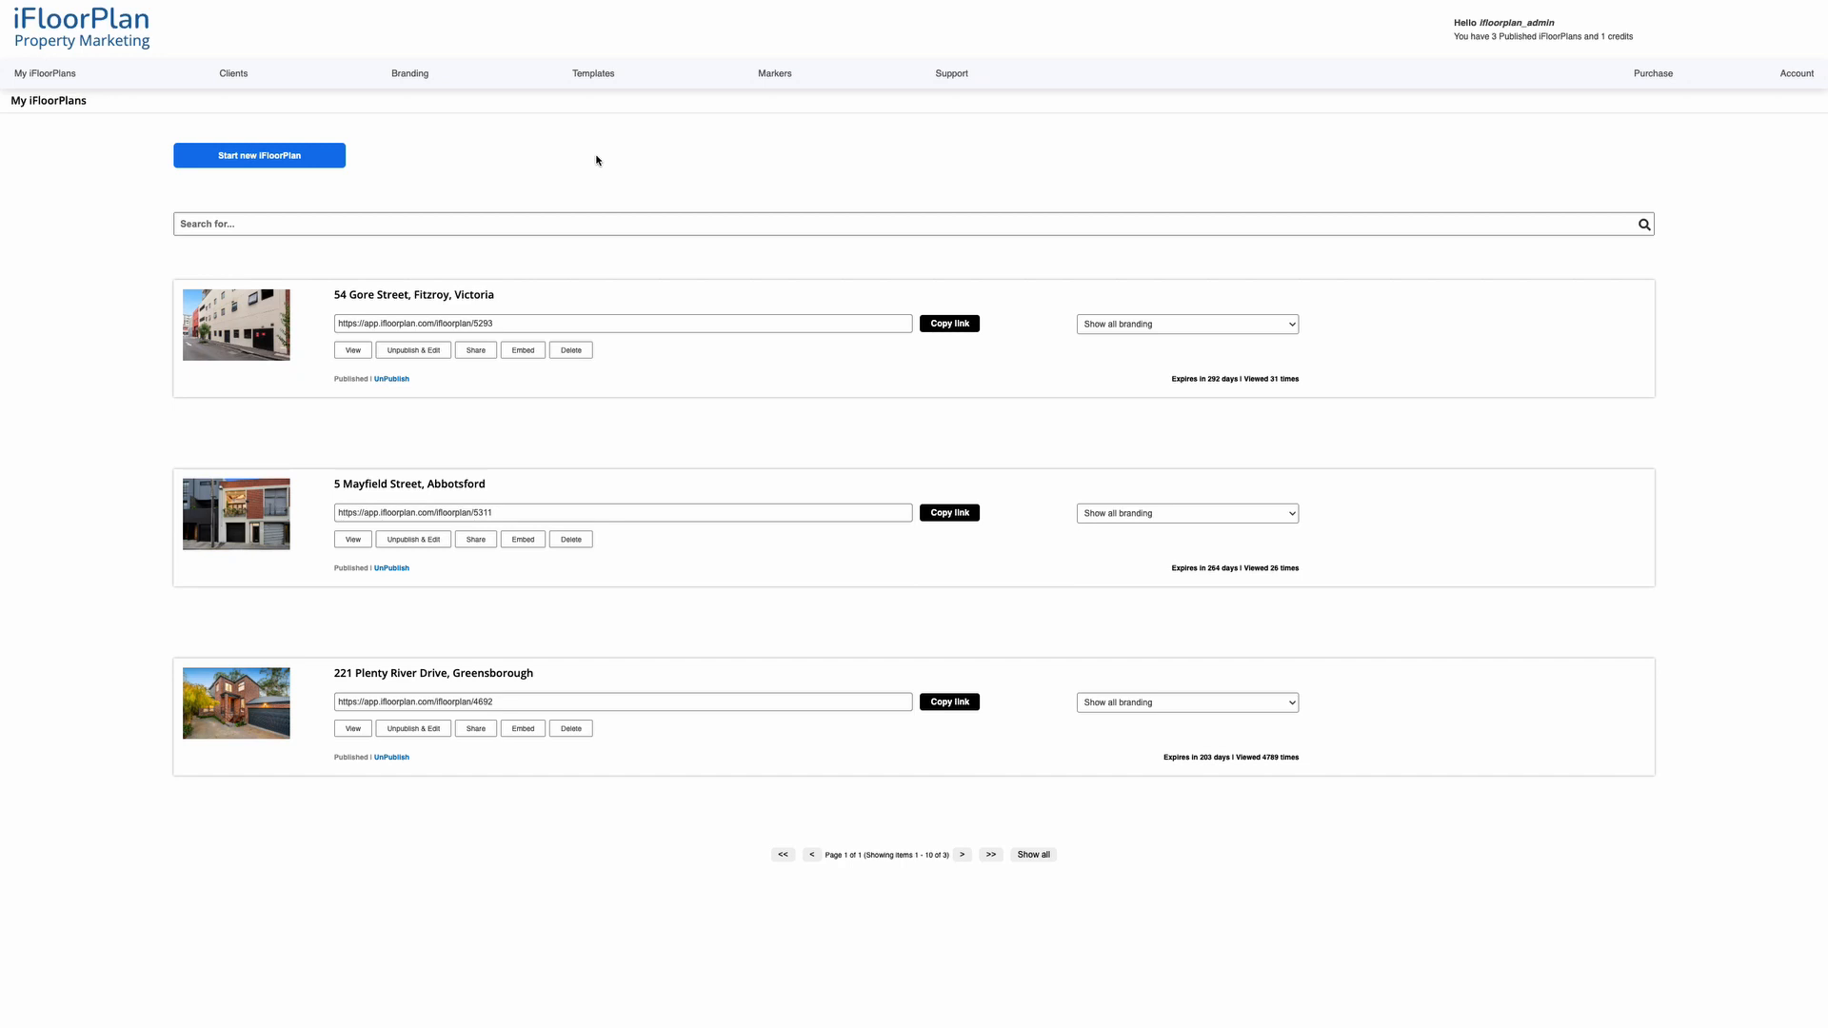
pyautogui.click(259, 156)
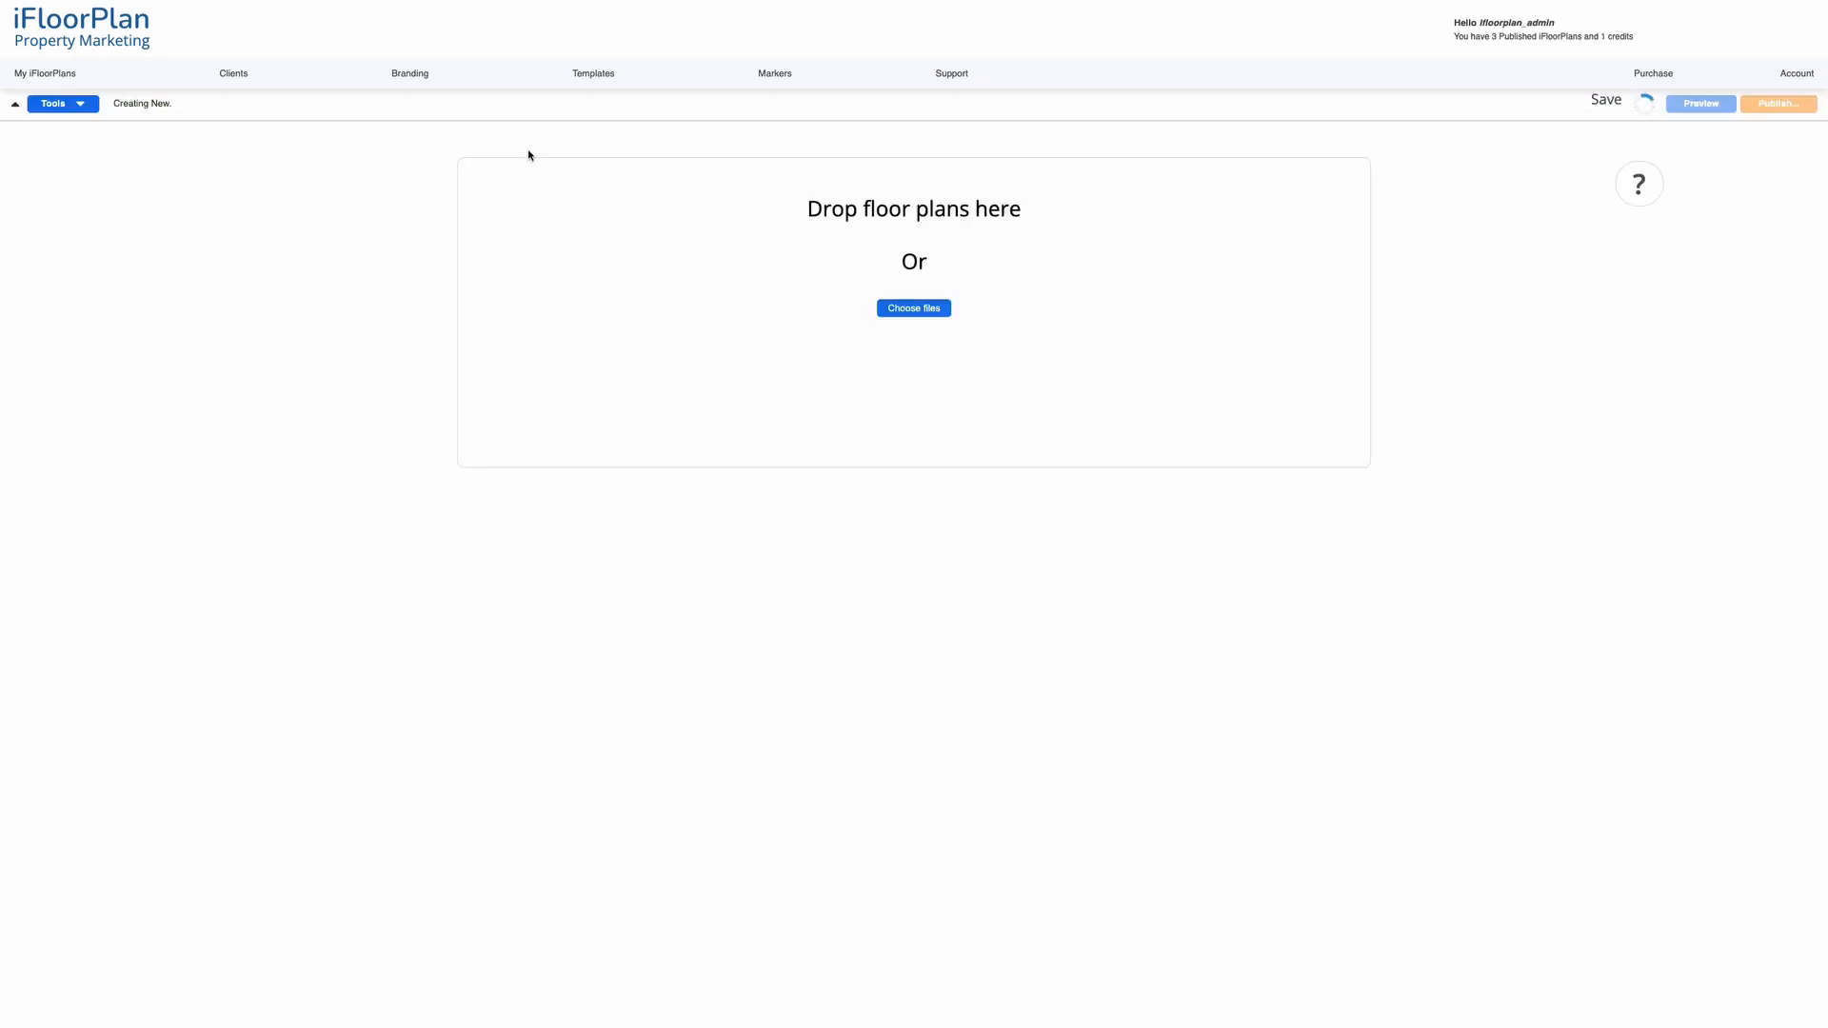
pyautogui.click(914, 309)
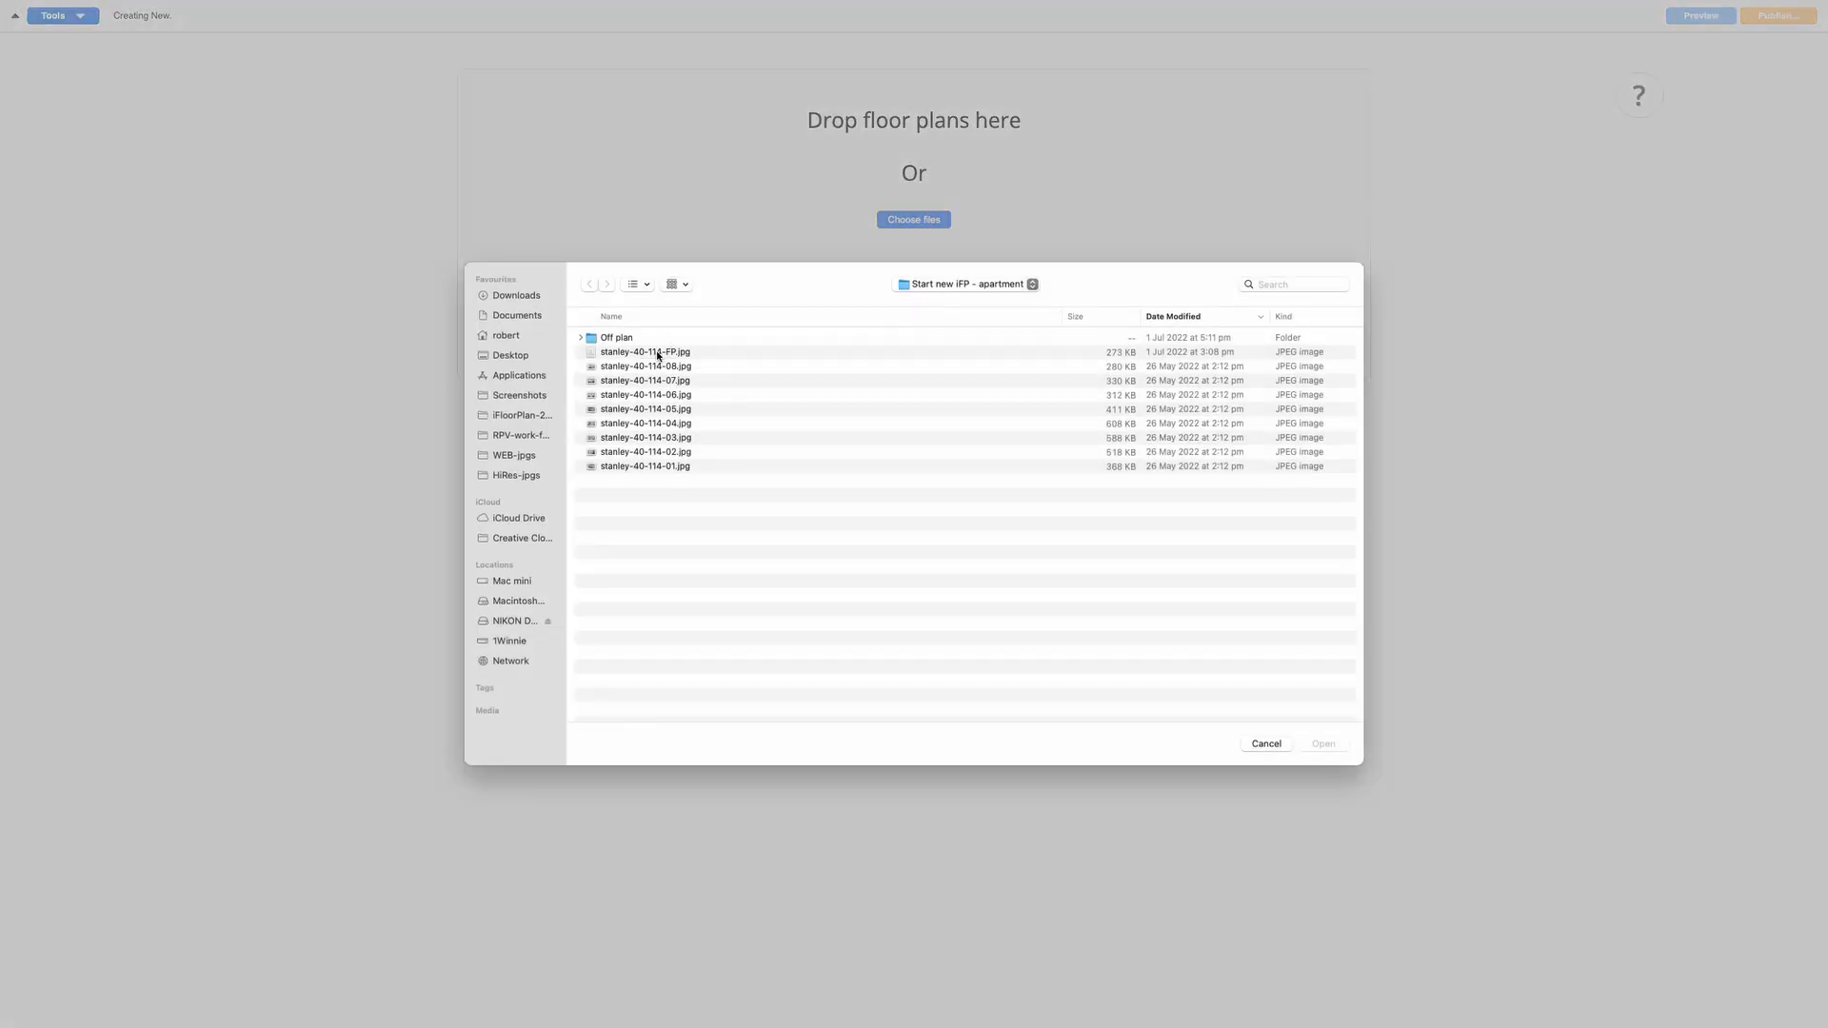
pyautogui.click(657, 354)
pyautogui.click(1324, 743)
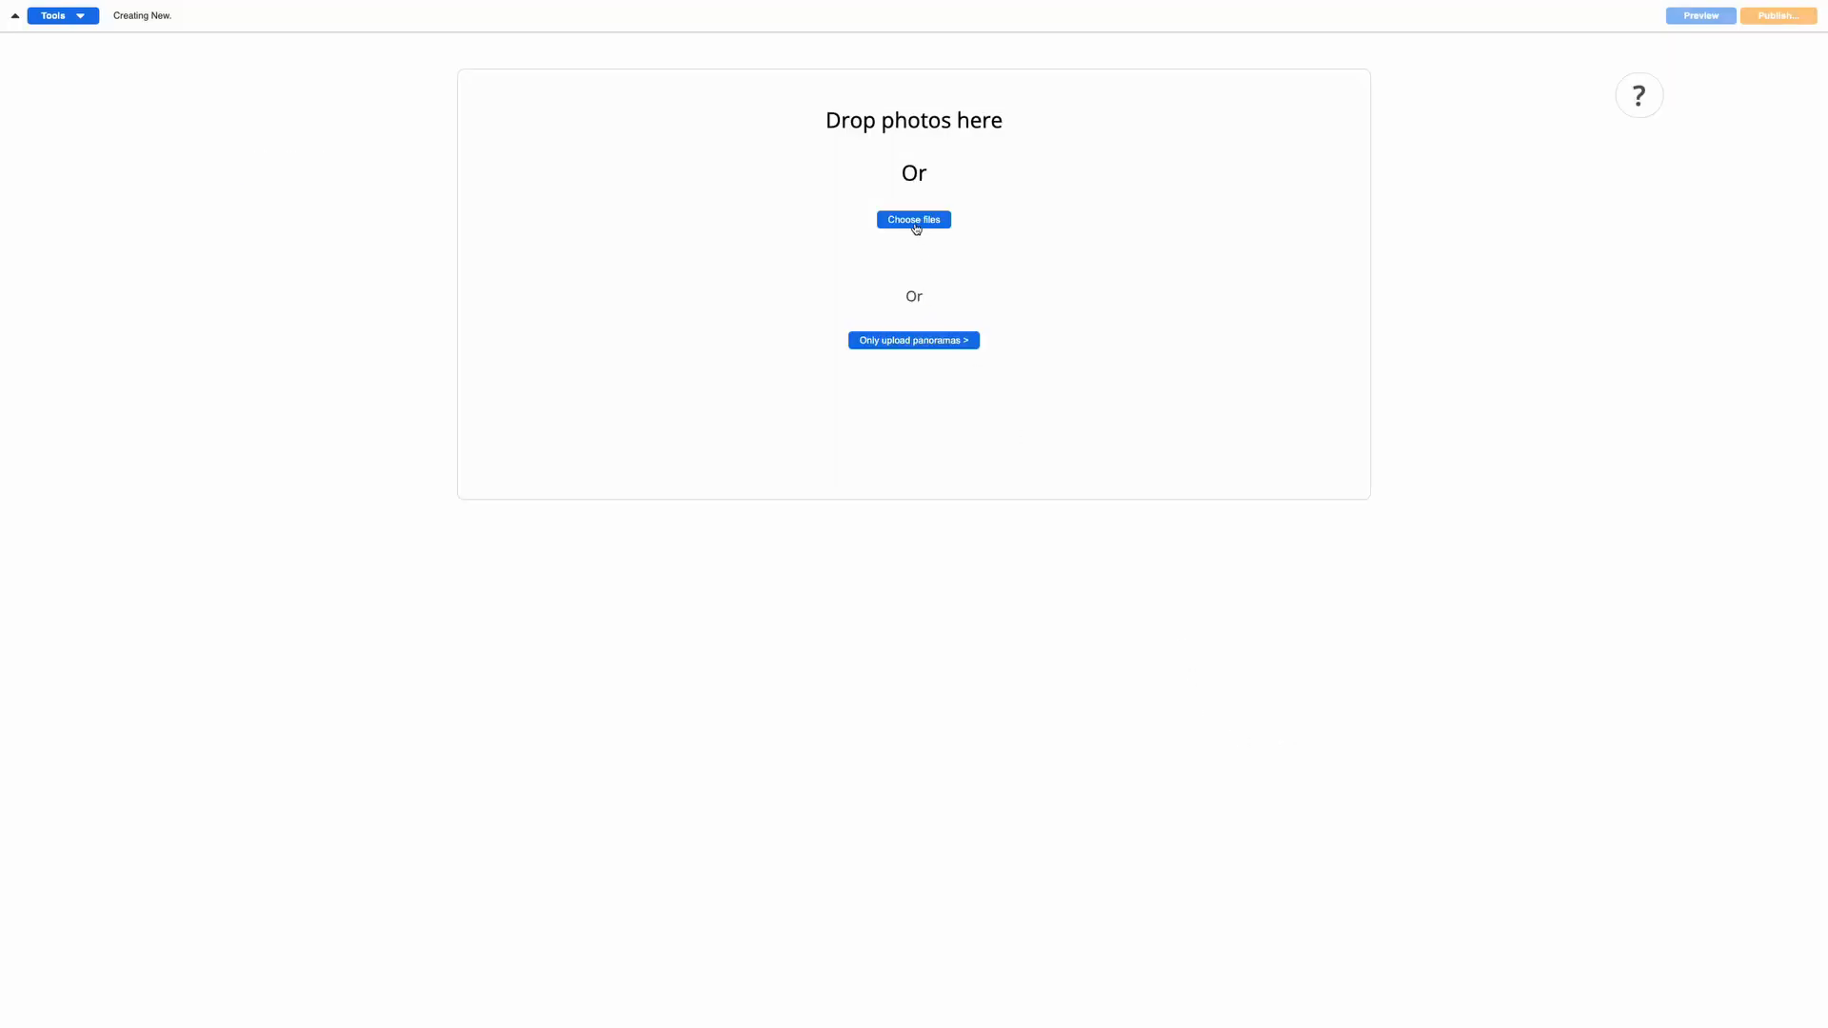
pyautogui.click(915, 226)
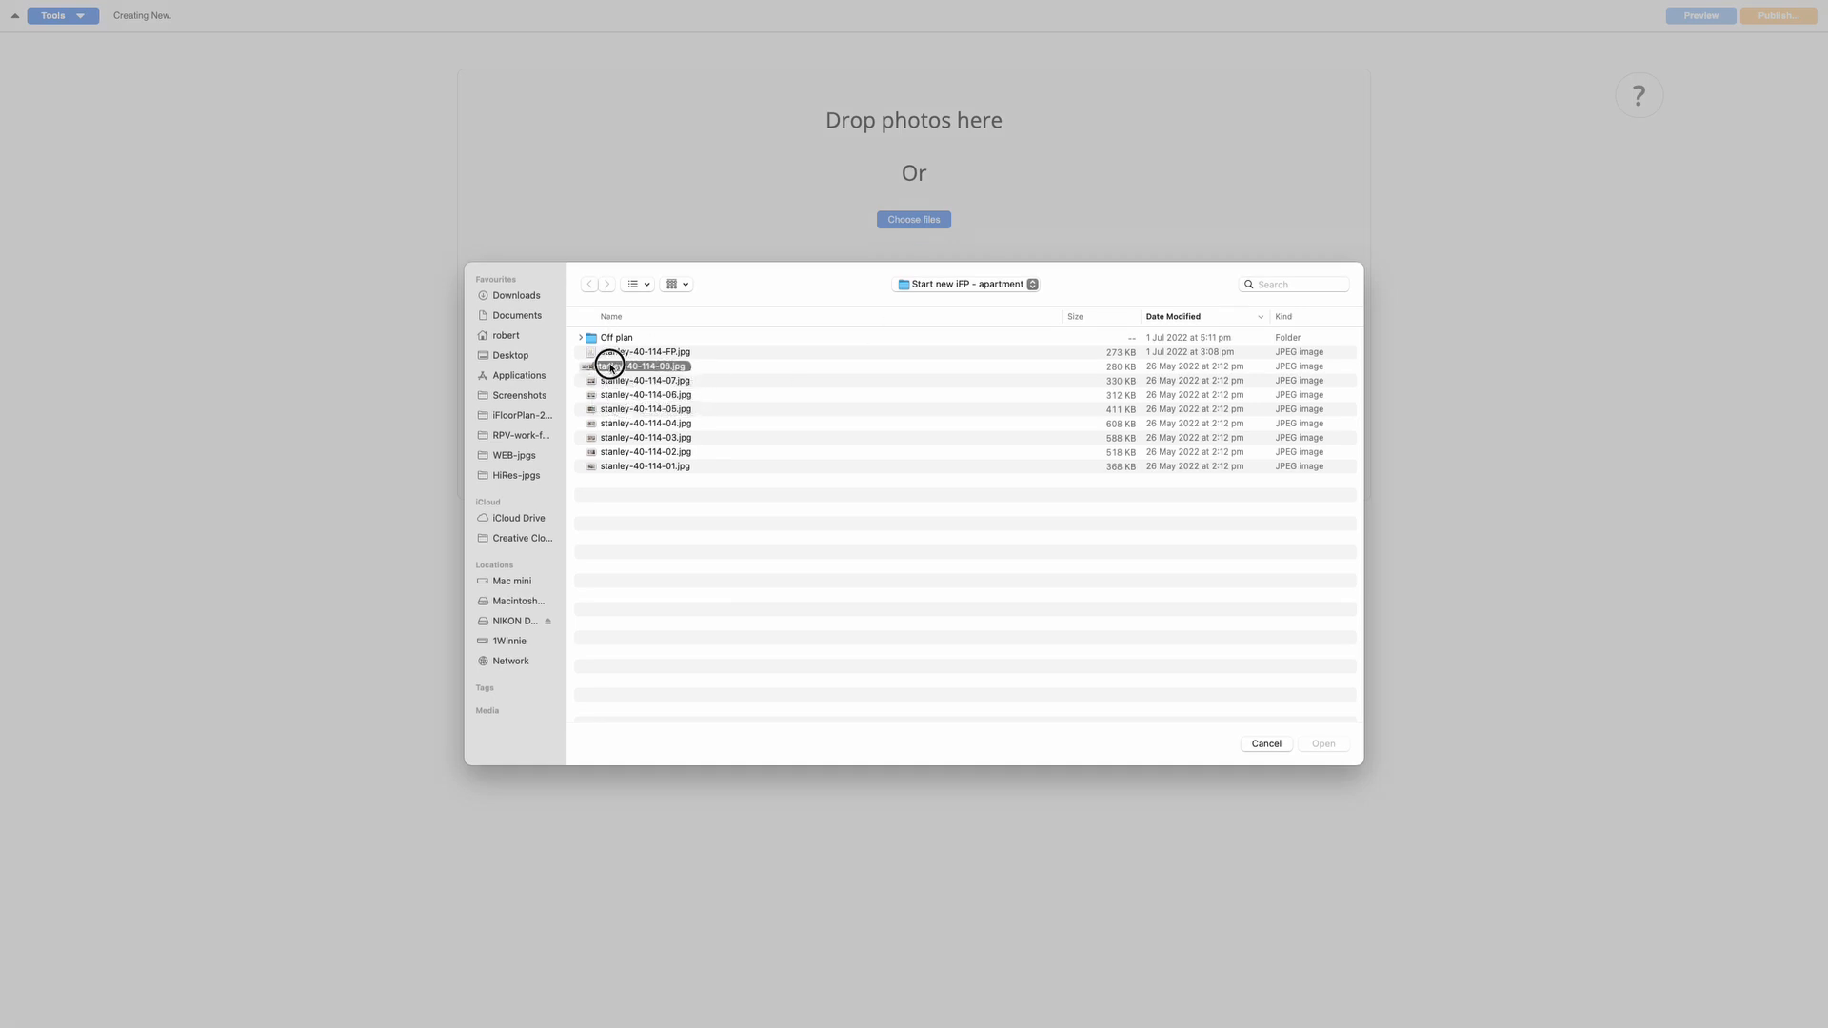
pyautogui.click(611, 369)
pyautogui.keyDown('shift'); pyautogui.click(621, 468); pyautogui.keyUp('shift')
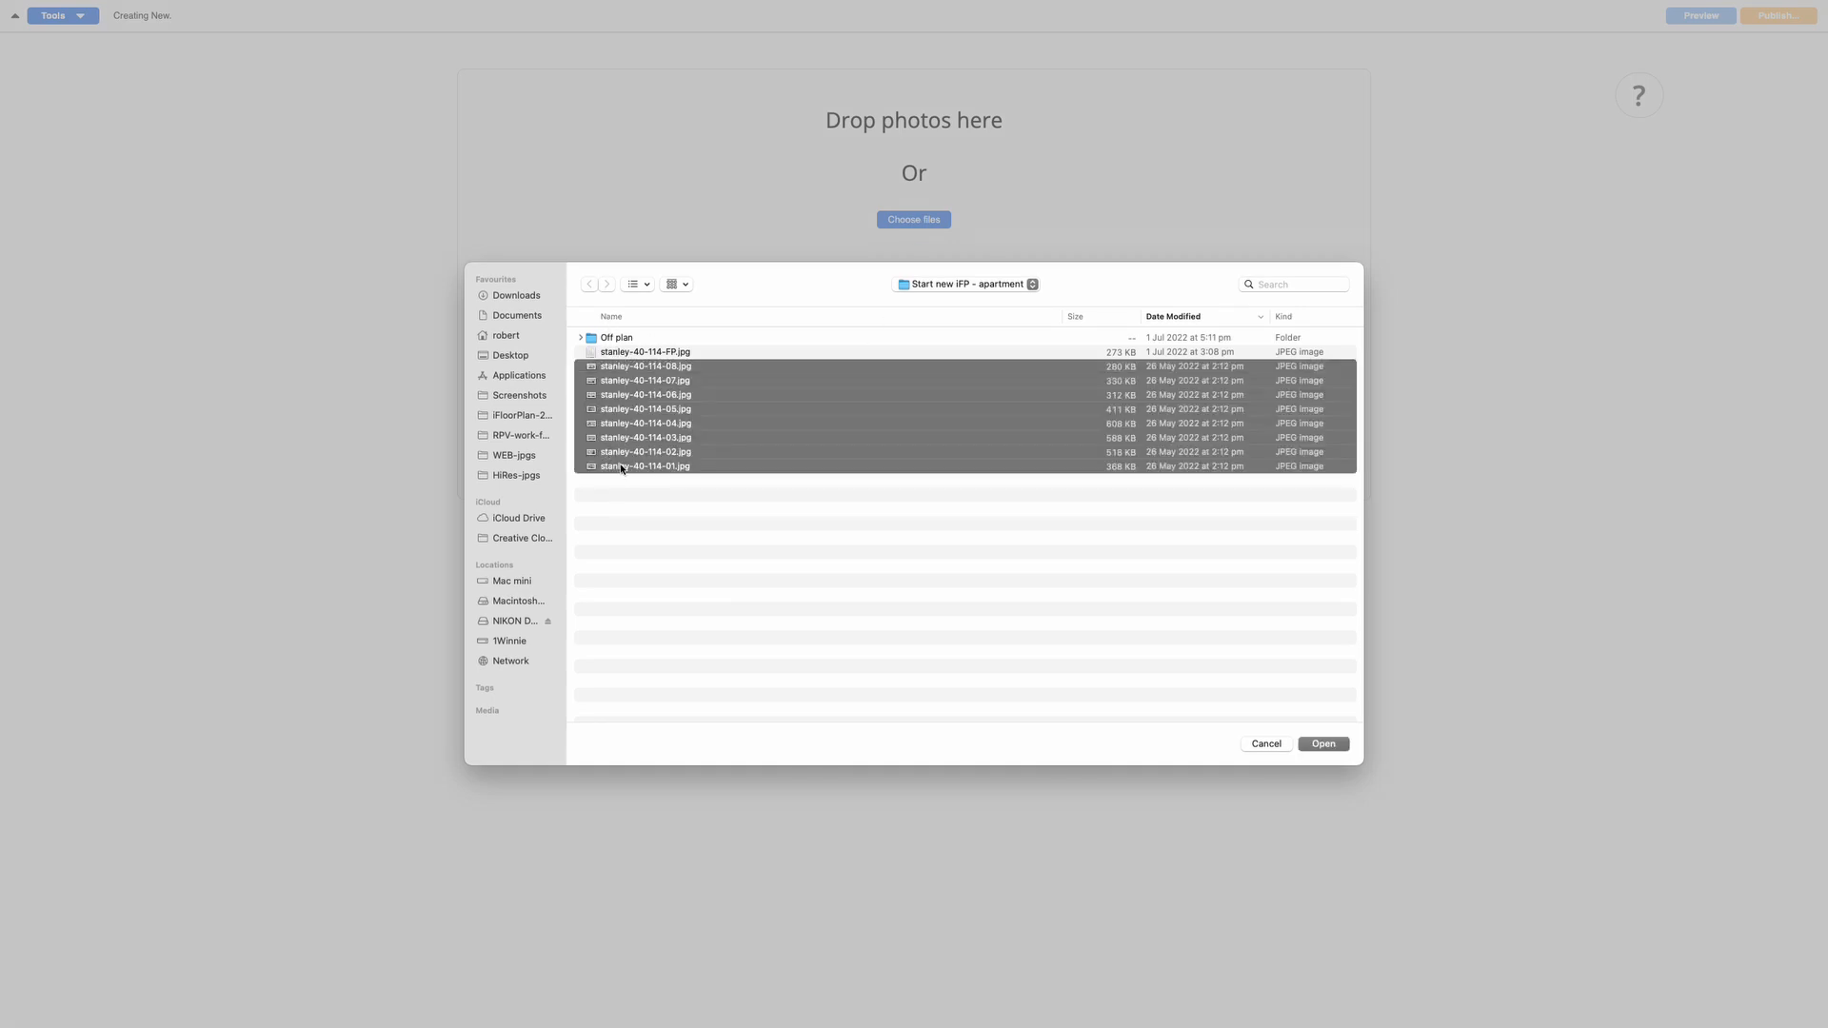
pyautogui.click(1321, 743)
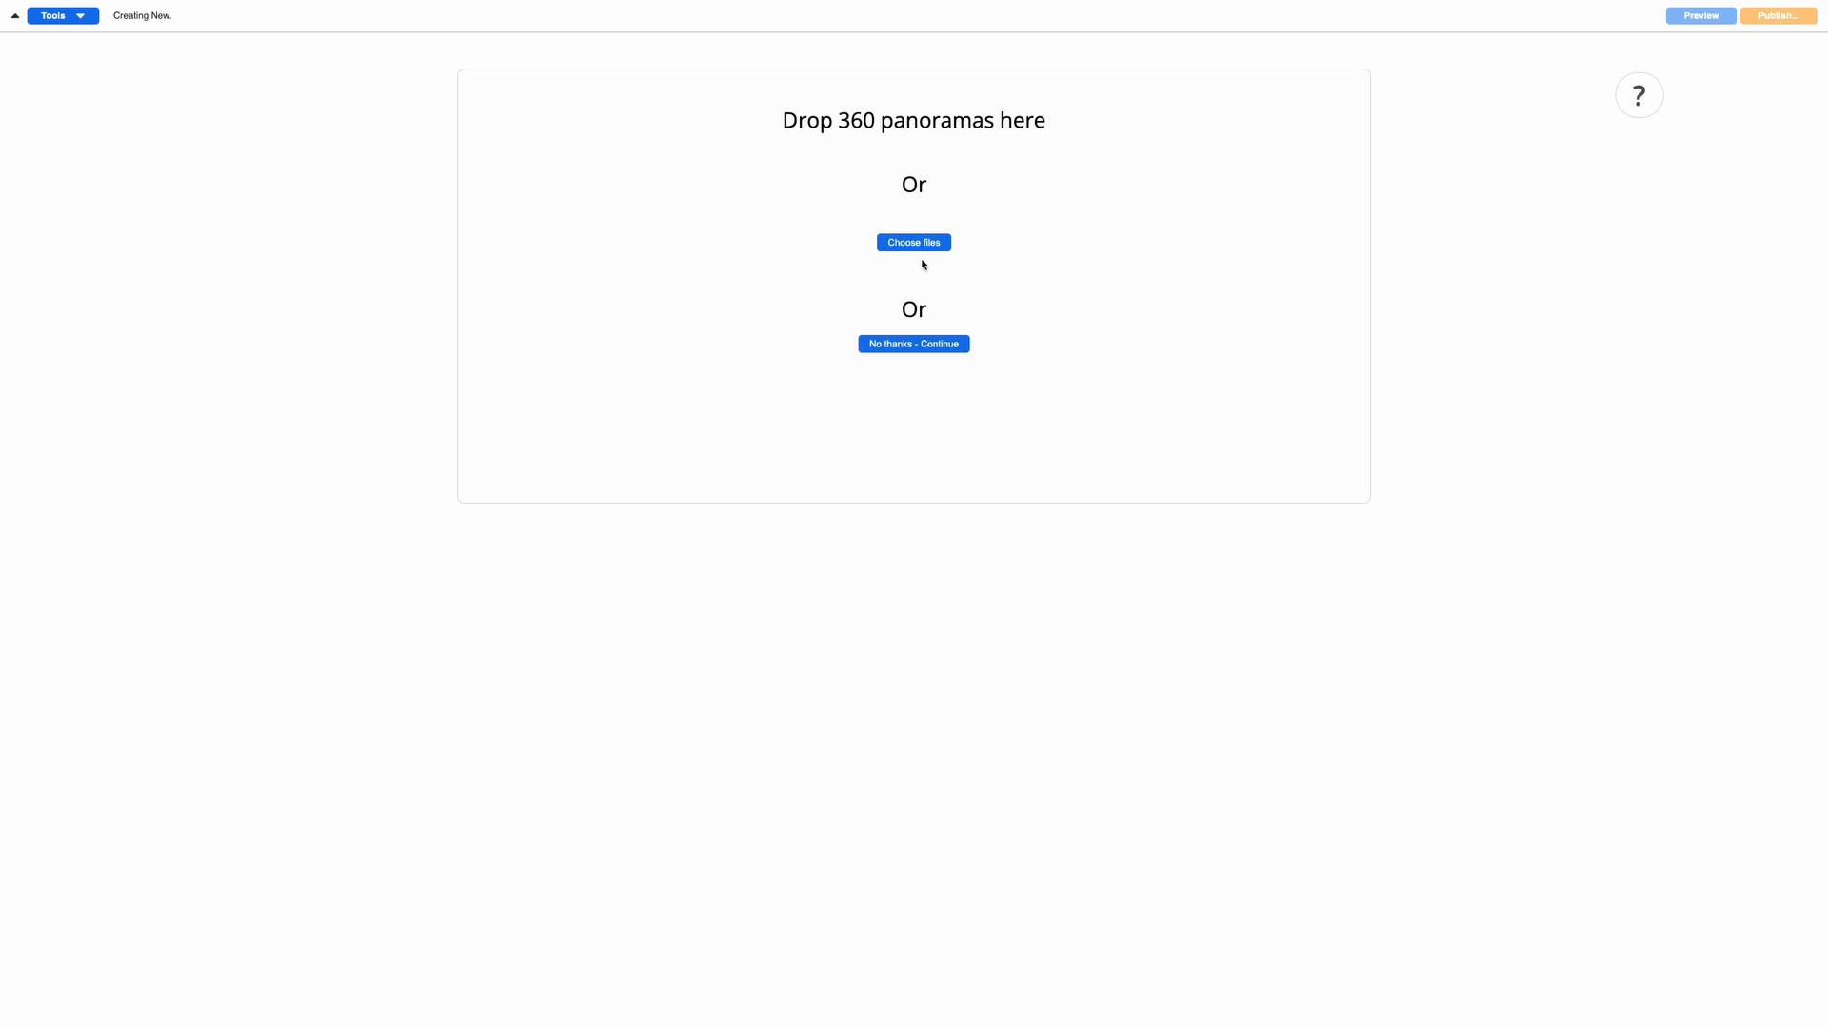
# Skip the 360 panoramas and crop the floor plan's top-left and bottom-right blank margins
pyautogui.click(909, 345)
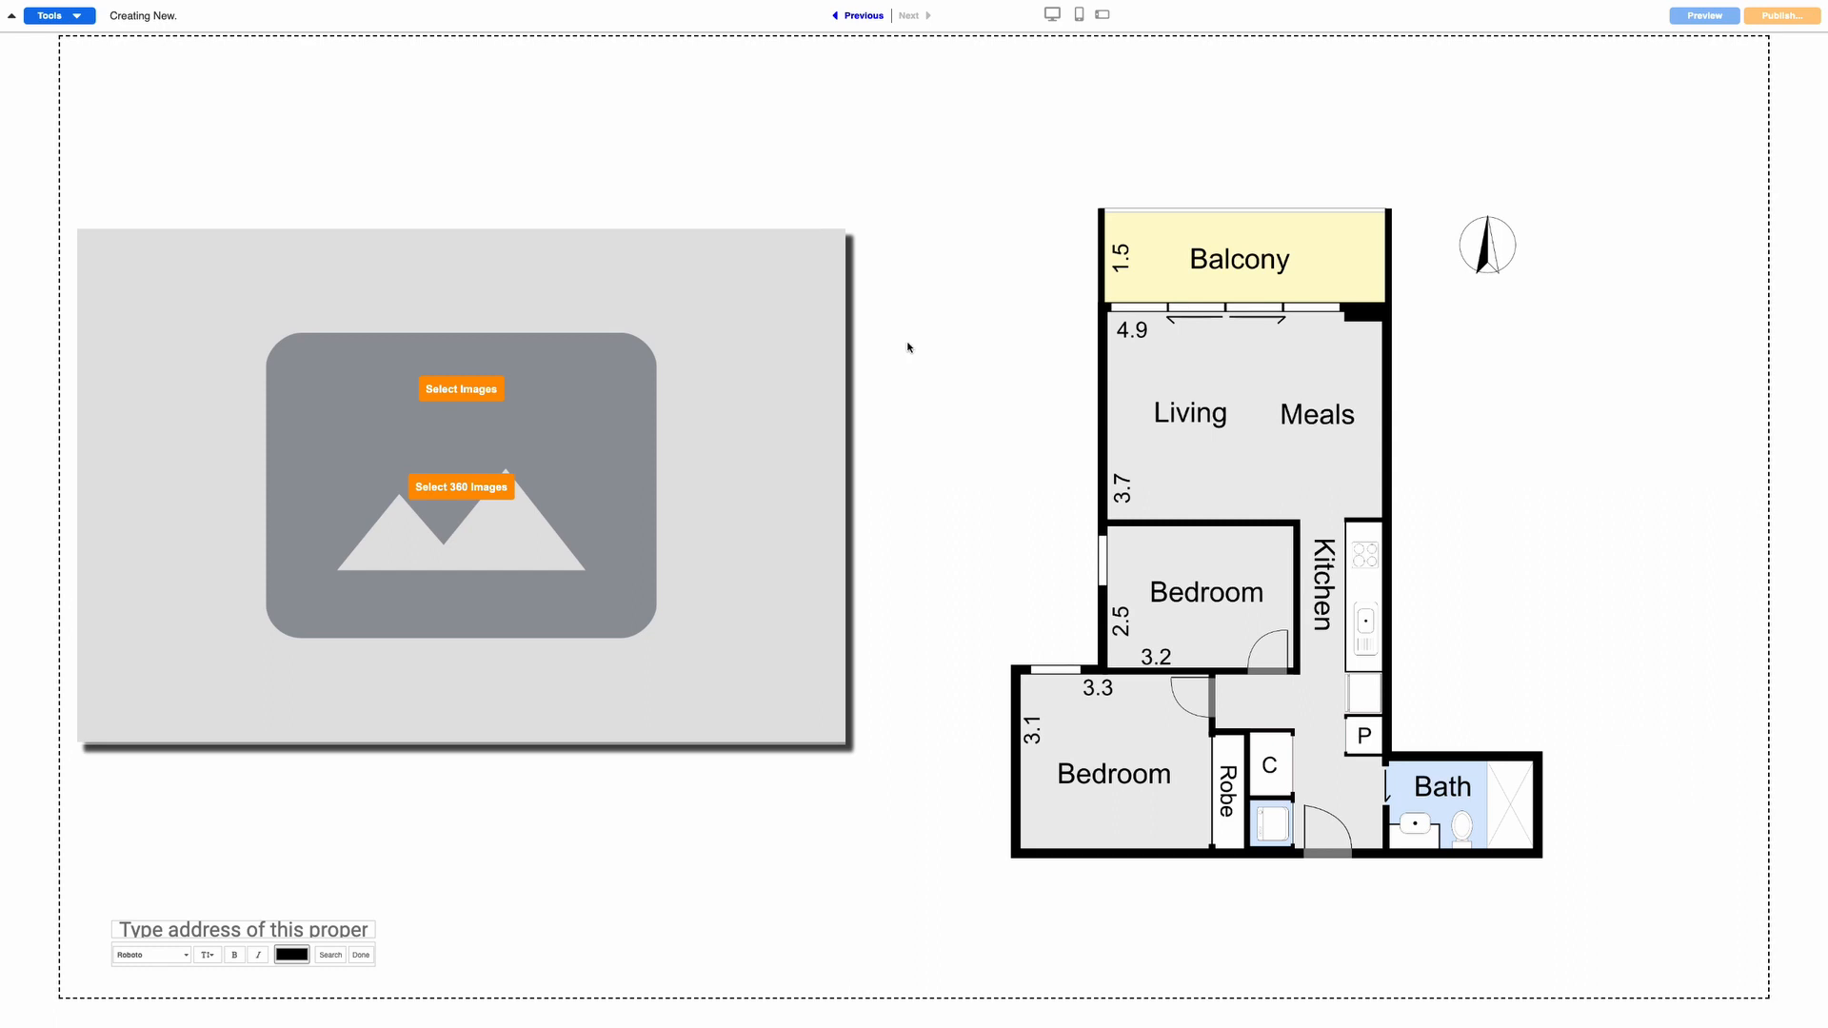
pyautogui.click(1256, 446)
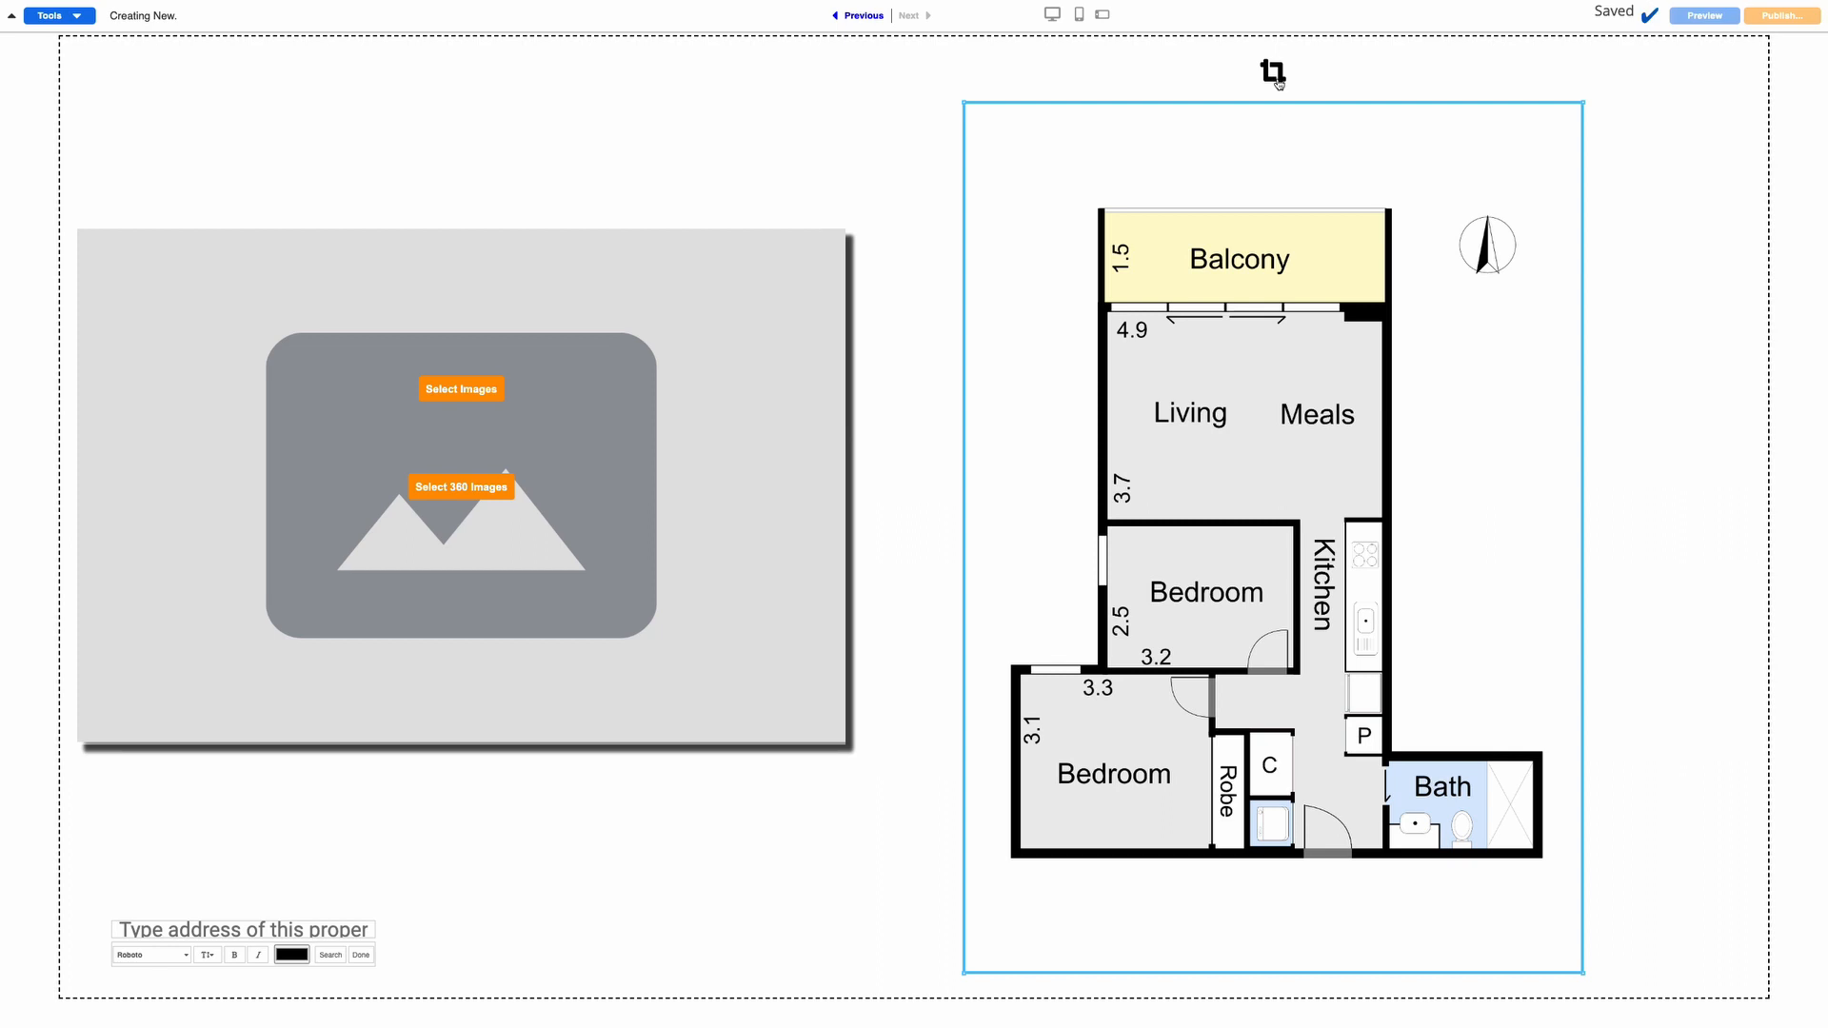
pyautogui.click(1273, 72)
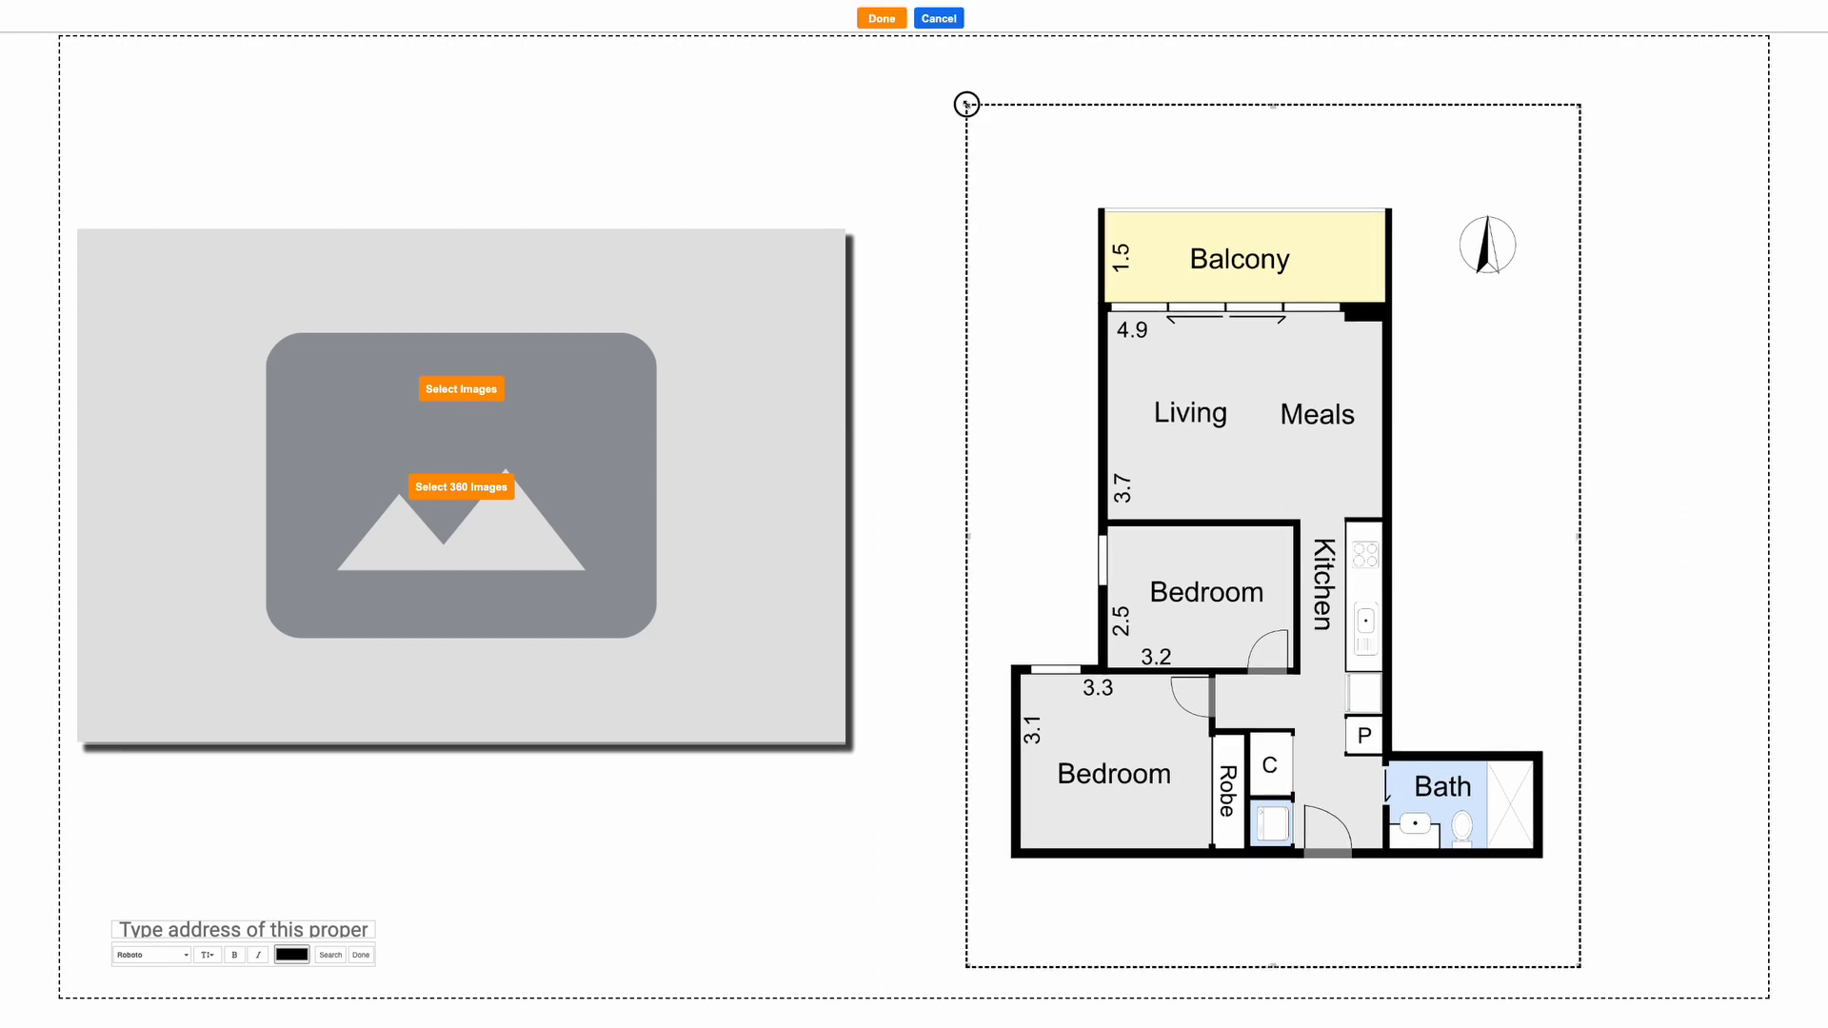
pyautogui.moveTo(969, 106); pyautogui.dragTo(1000, 198)
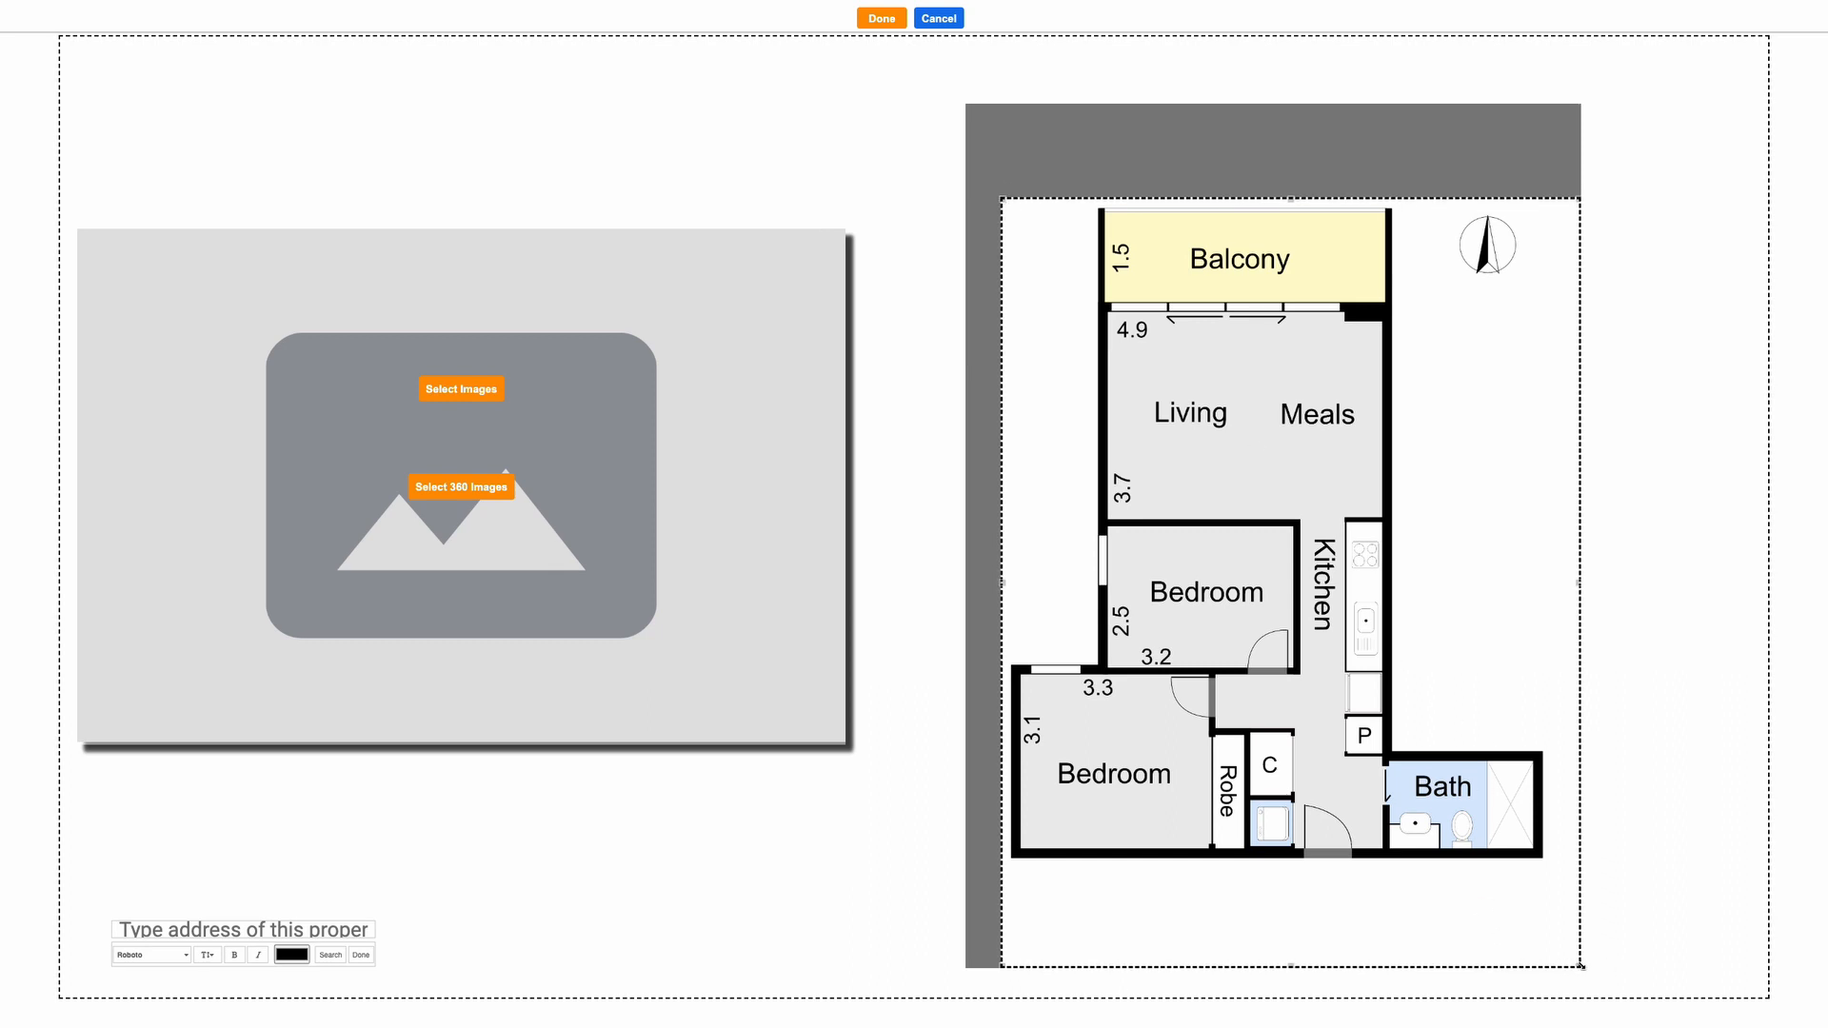
pyautogui.moveTo(1580, 966); pyautogui.dragTo(1550, 864)
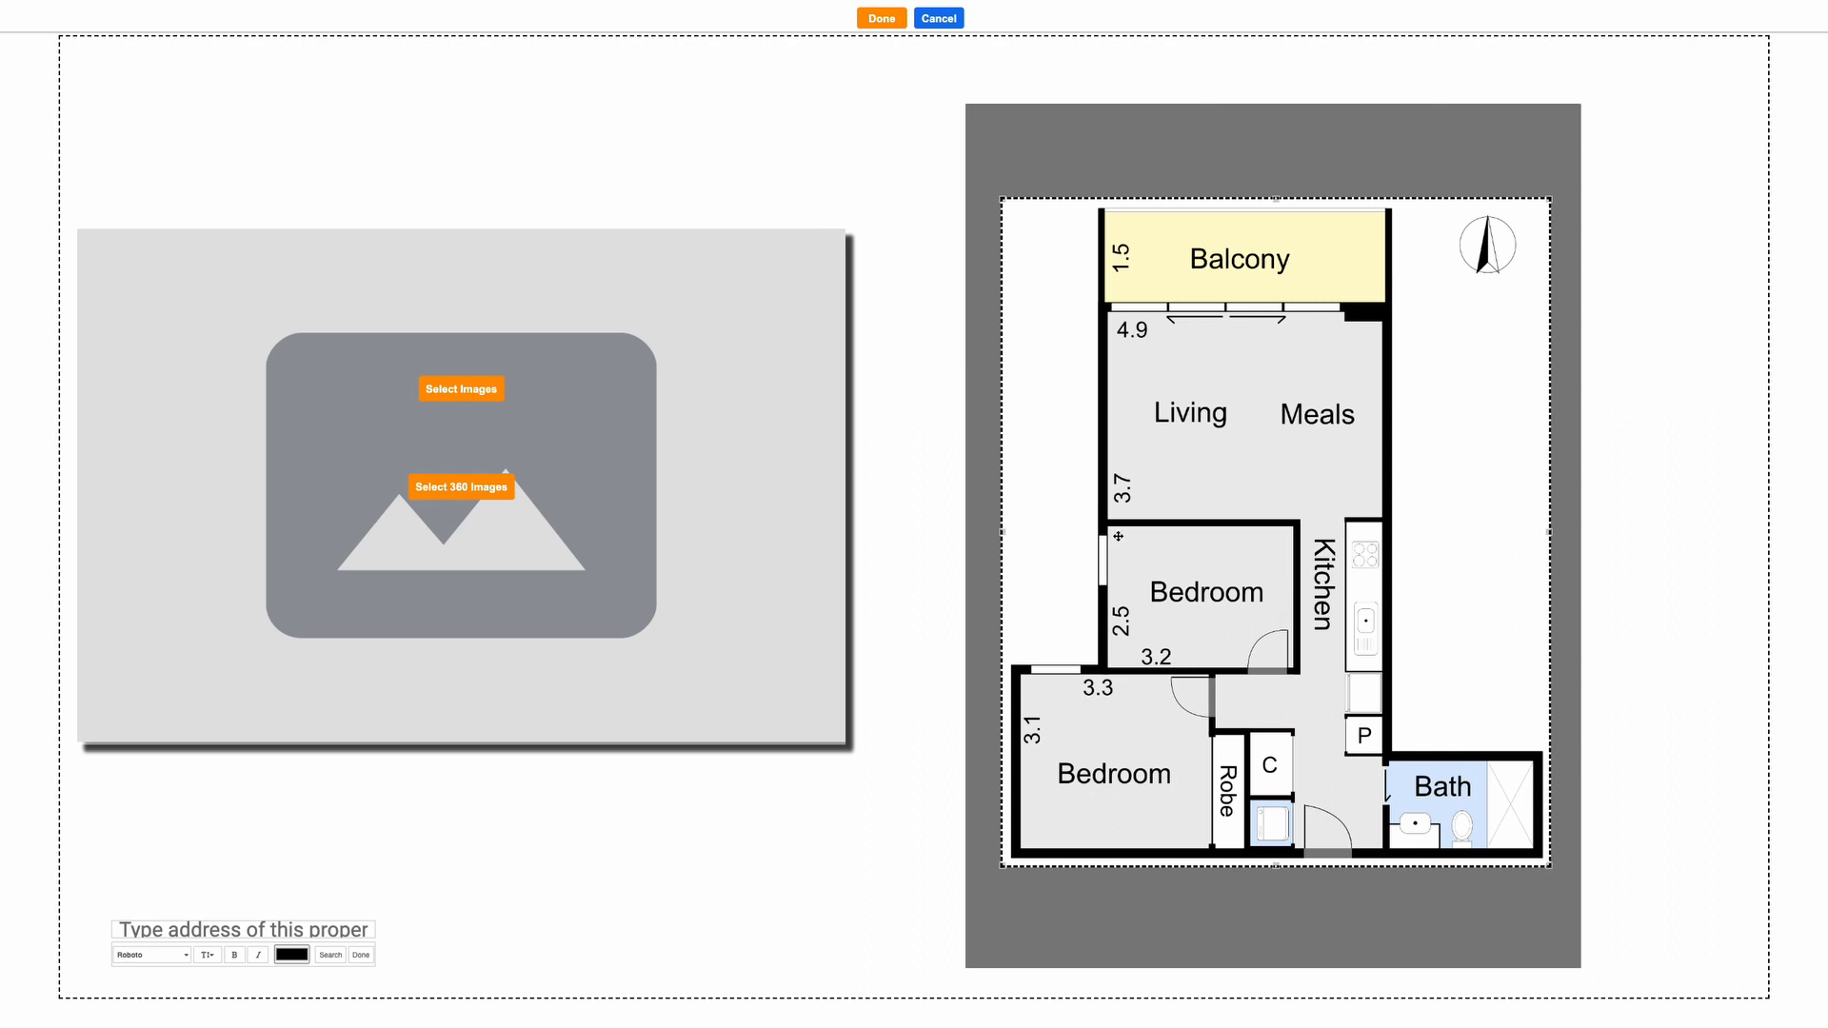
pyautogui.click(878, 21)
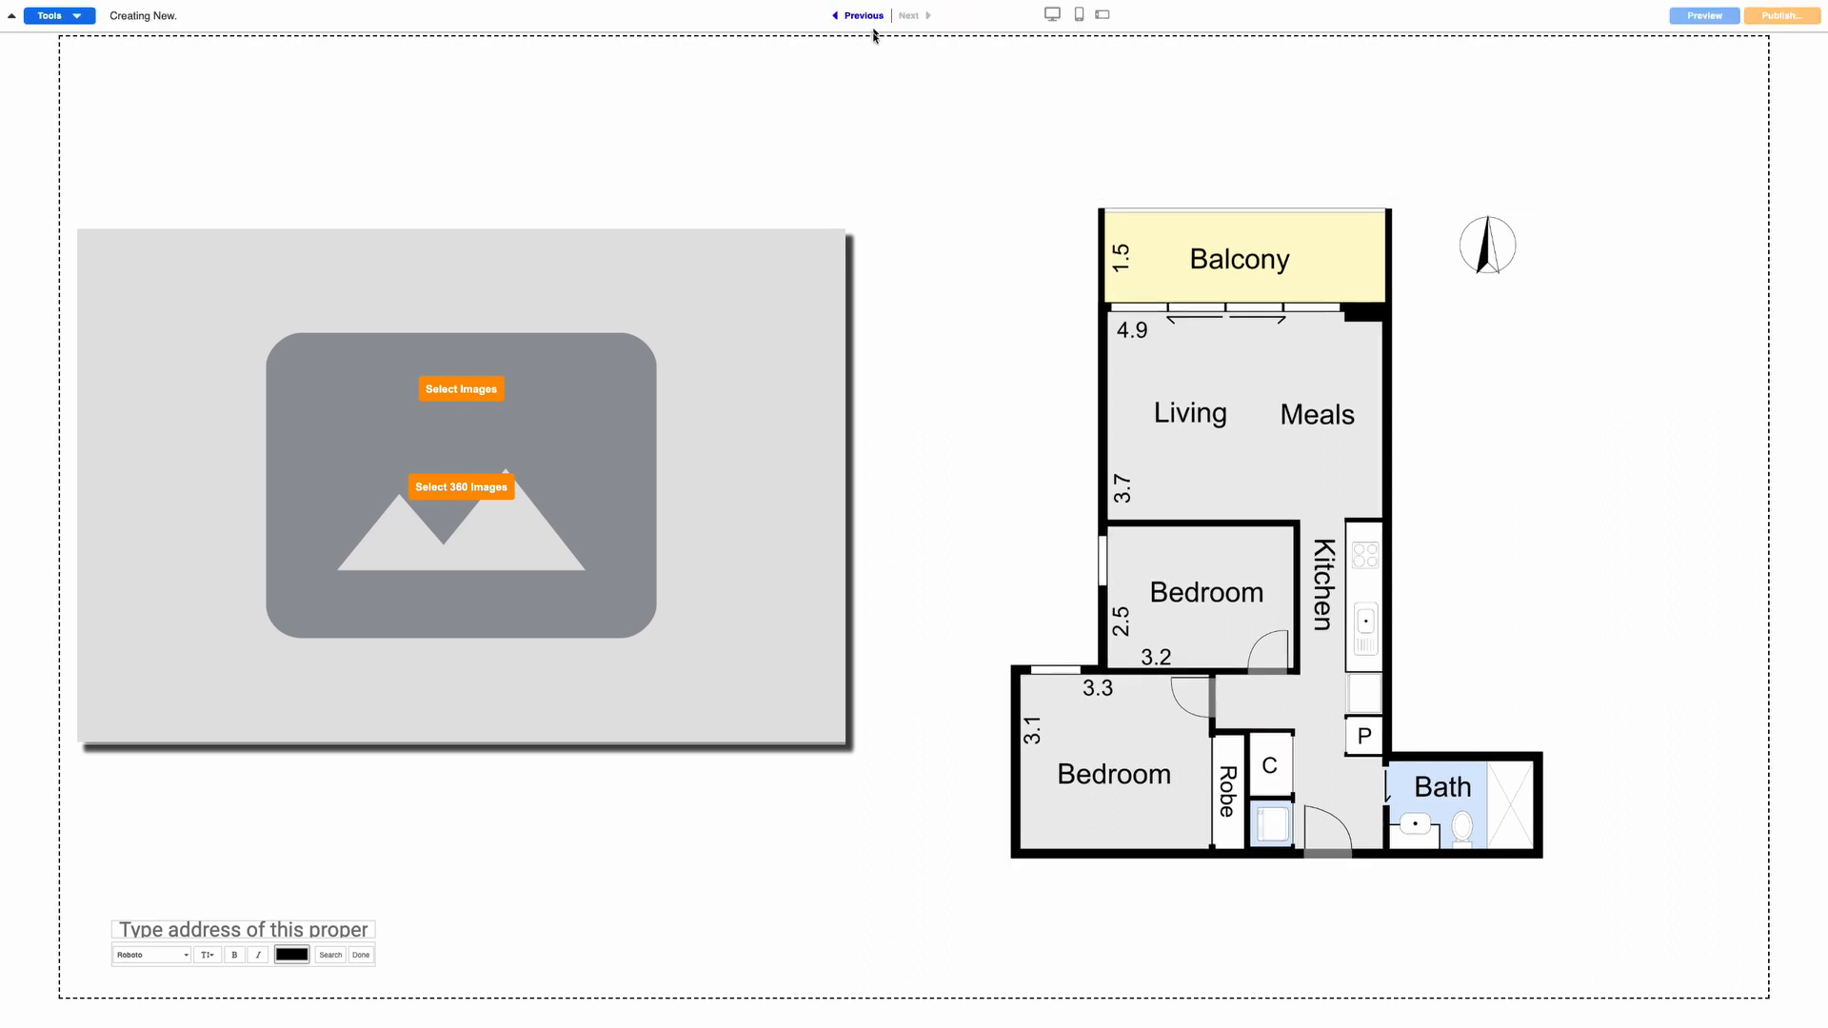
# Move the floor plan up-right and enlarge it toward the lower left
pyautogui.moveTo(1266, 567); pyautogui.dragTo(1459, 439)
pyautogui.moveTo(1195, 747); pyautogui.dragTo(1033, 966)
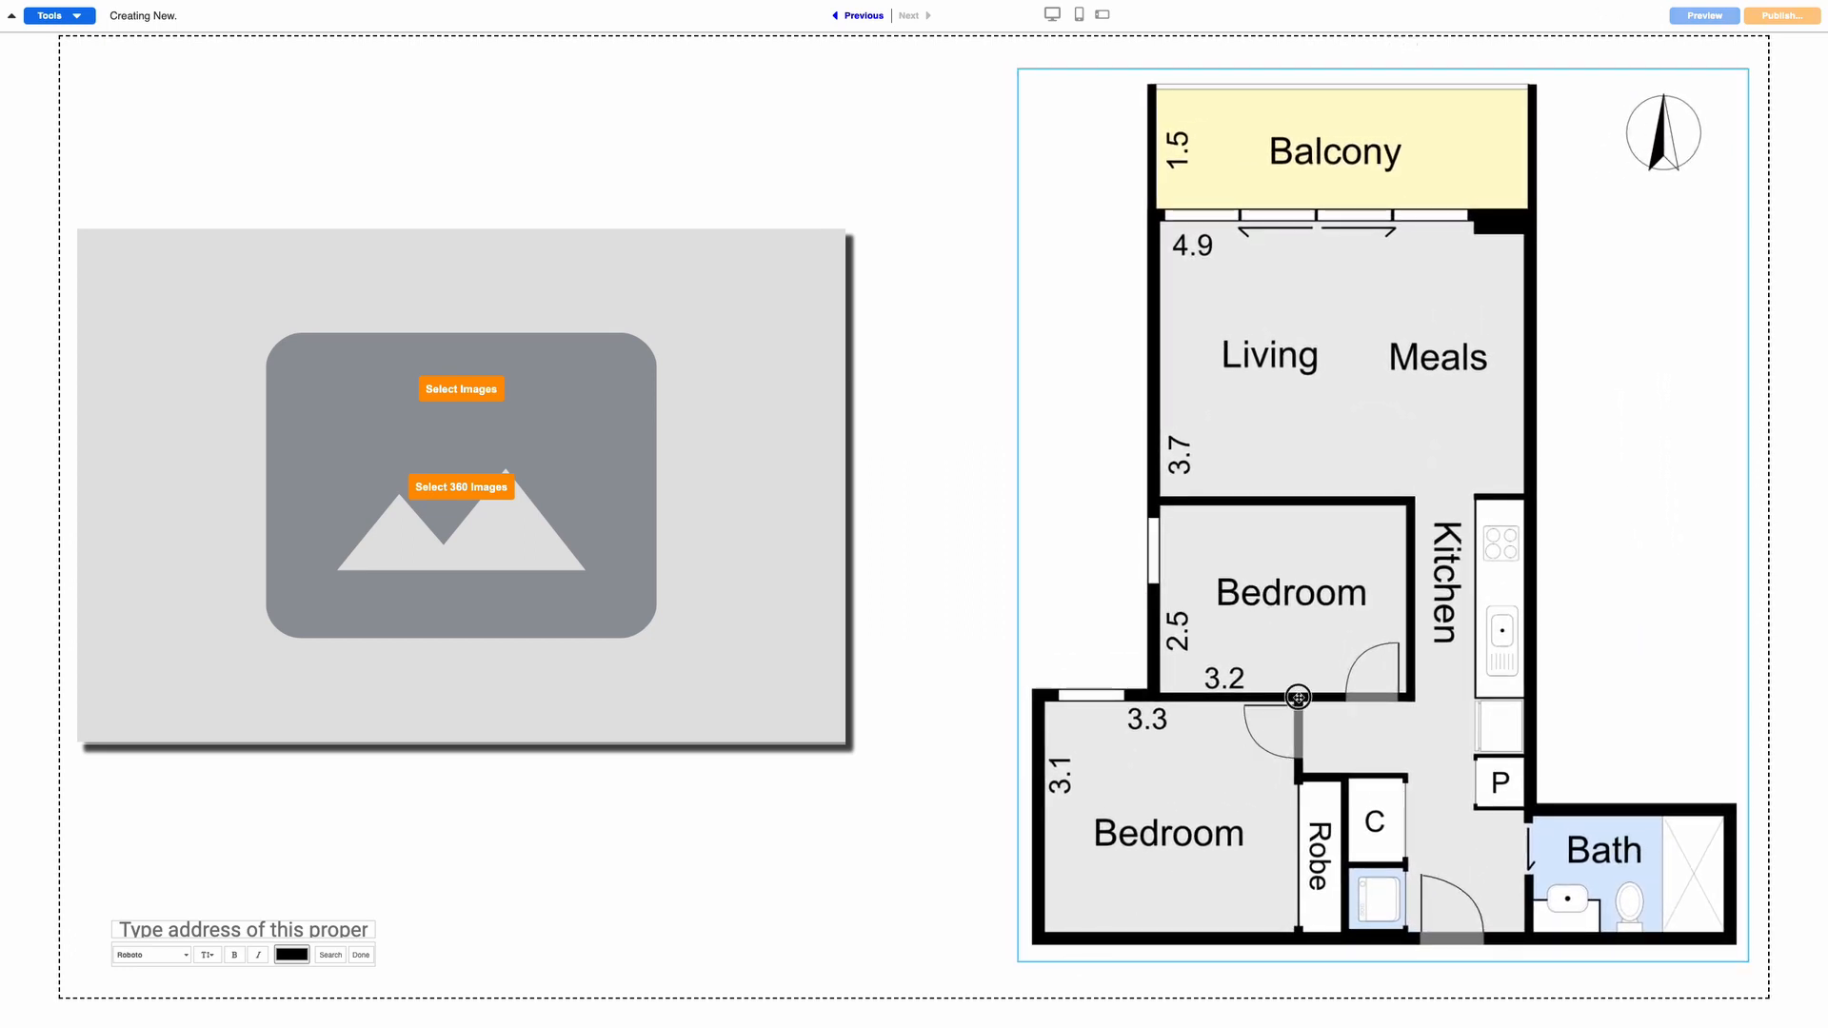
pyautogui.moveTo(1297, 697); pyautogui.dragTo(1303, 697)
# Enlarge the photo placeholder and fine-tune its position beside the floor plan
pyautogui.click(843, 743)
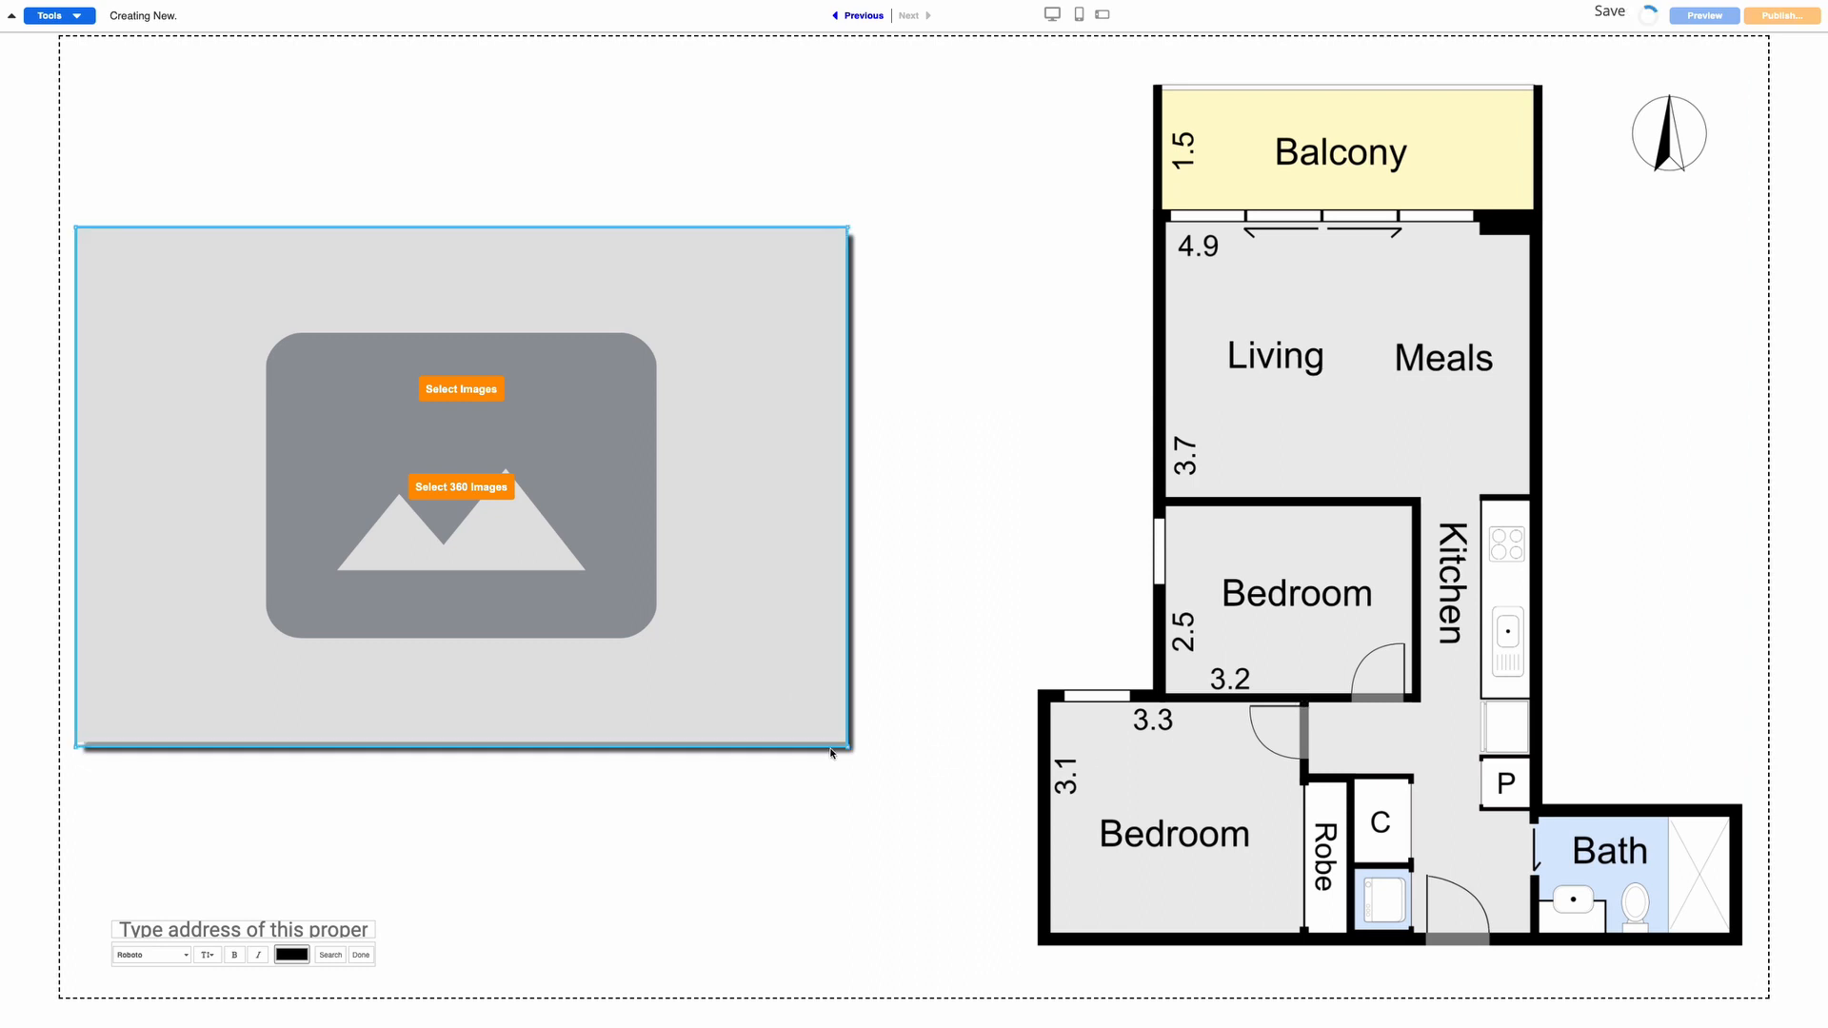
pyautogui.moveTo(843, 743); pyautogui.dragTo(943, 845)
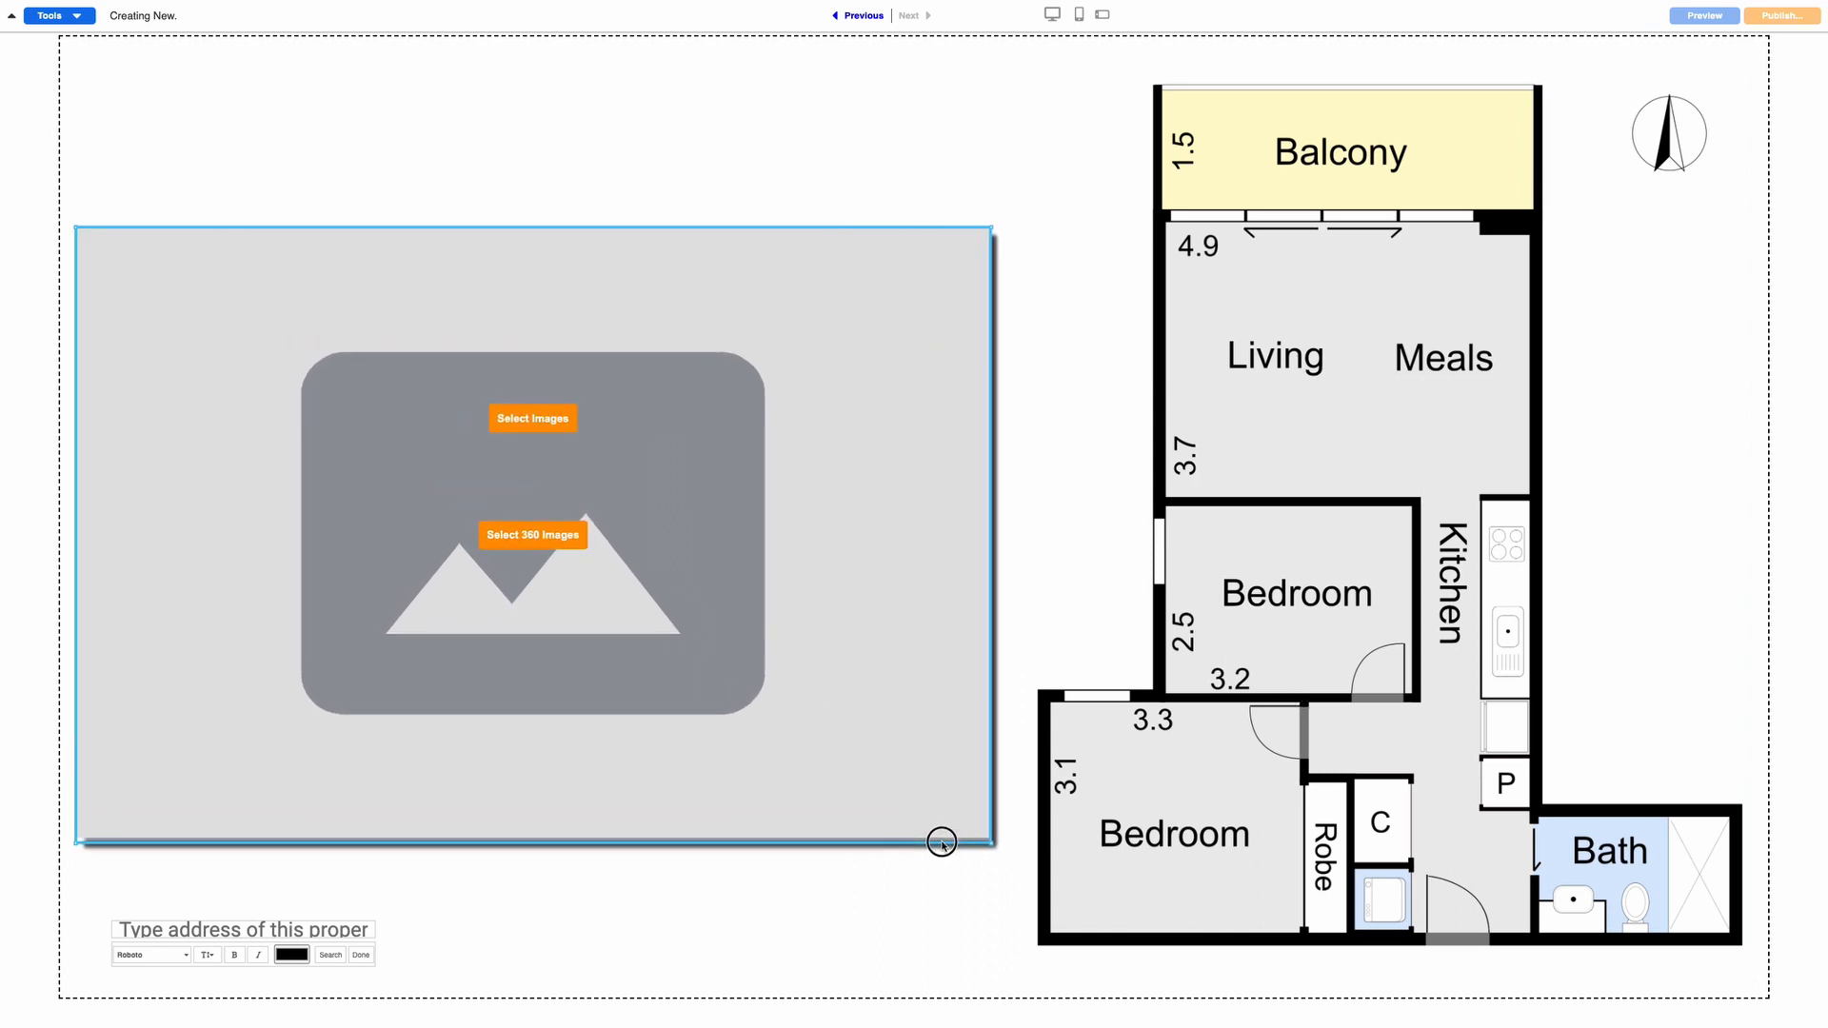
pyautogui.moveTo(371, 302); pyautogui.dragTo(391, 290)
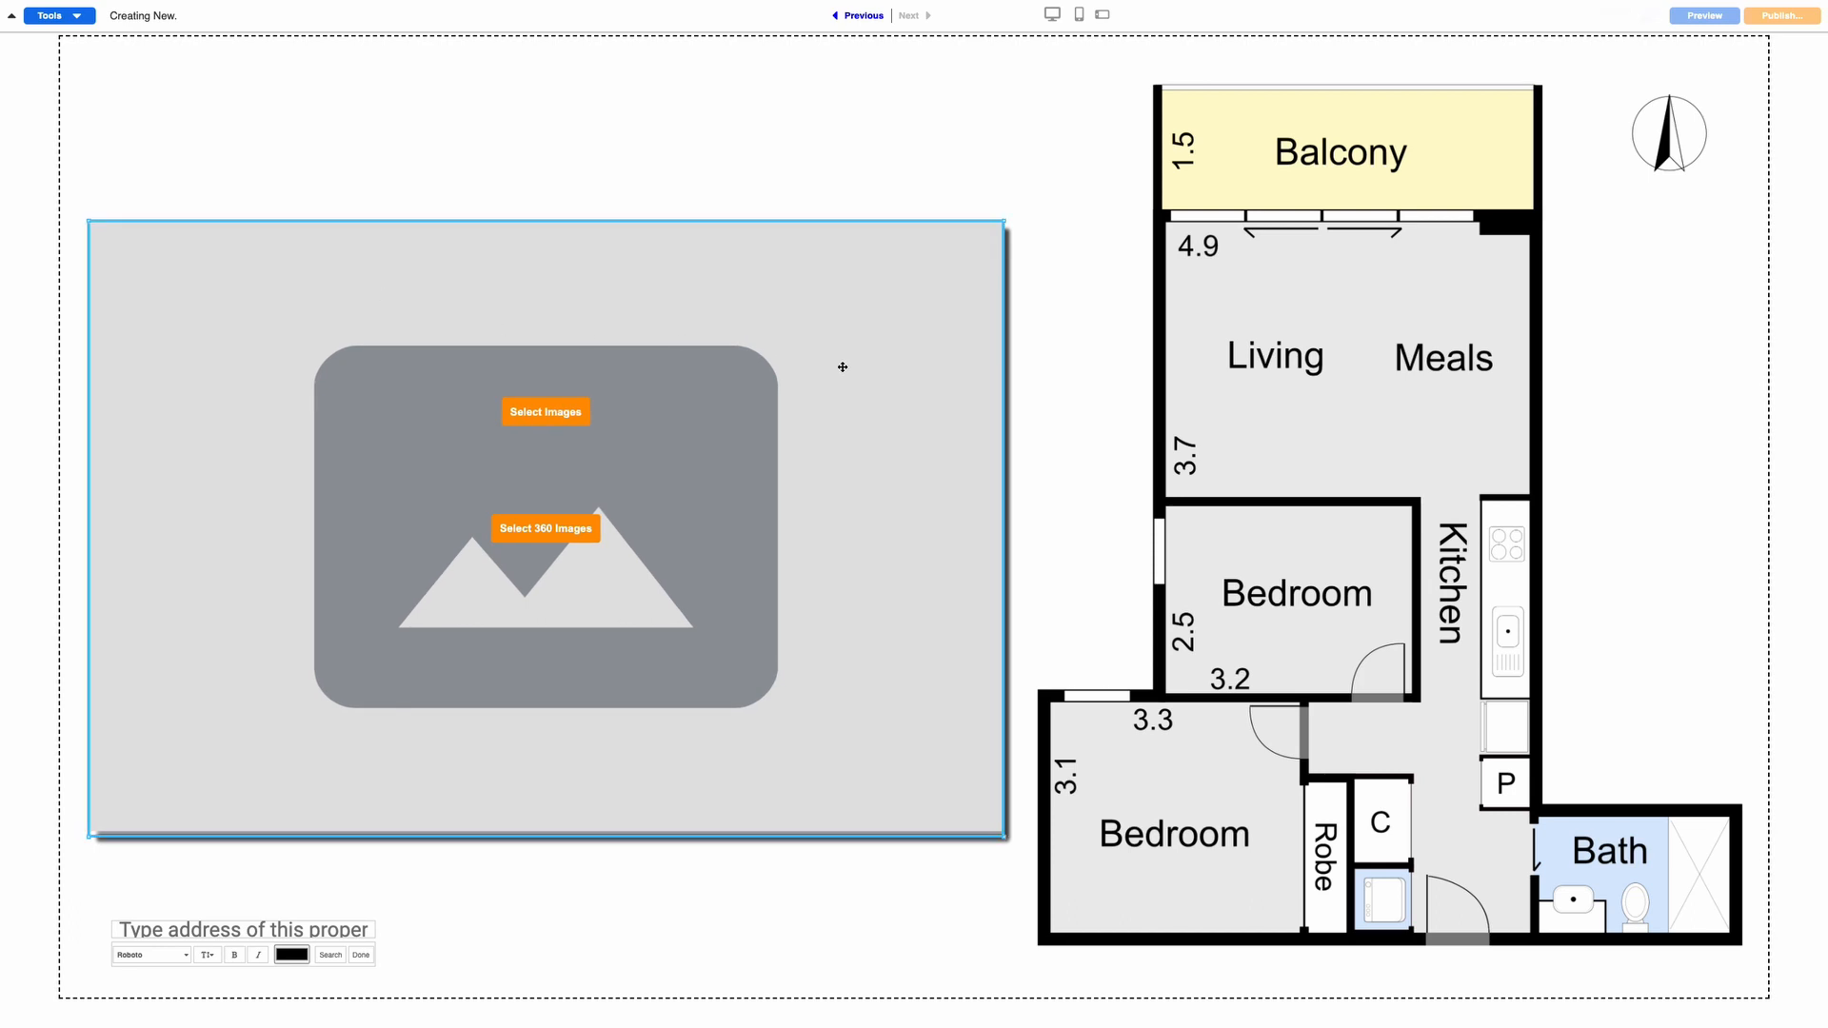
pyautogui.click(1207, 383)
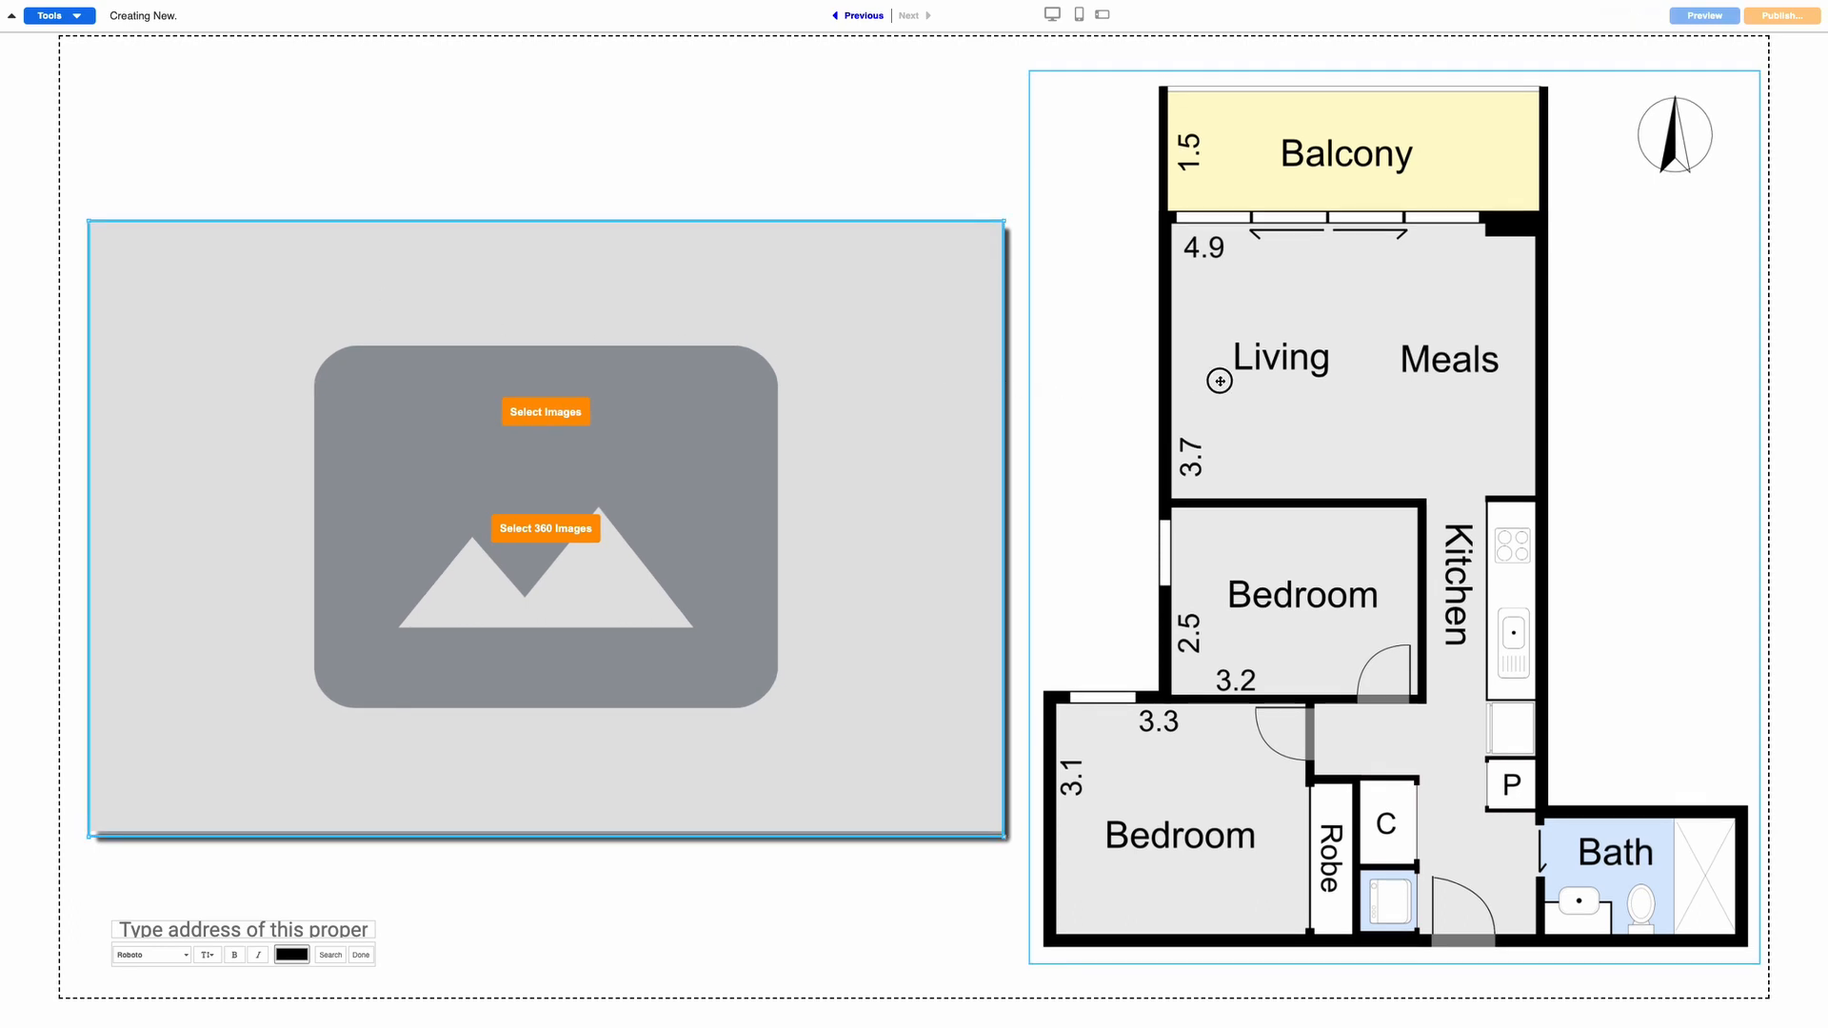
pyautogui.moveTo(930, 457); pyautogui.dragTo(912, 459)
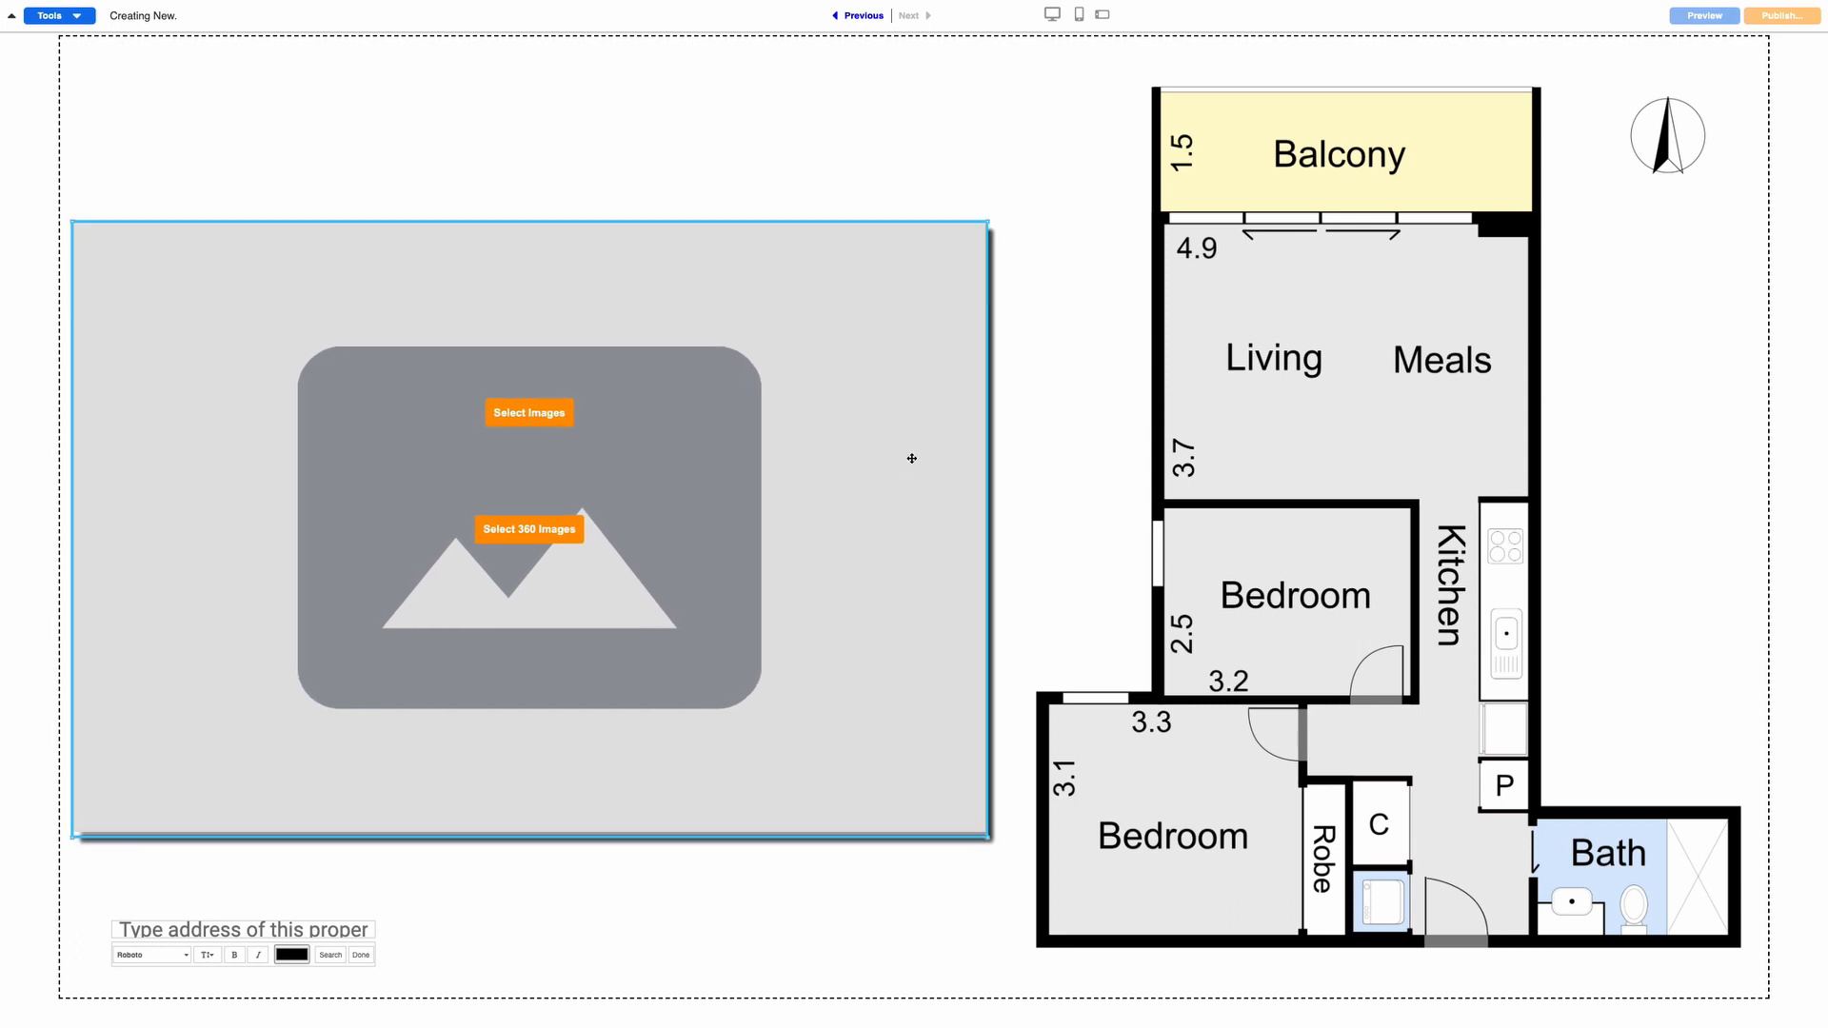
pyautogui.click(515, 416)
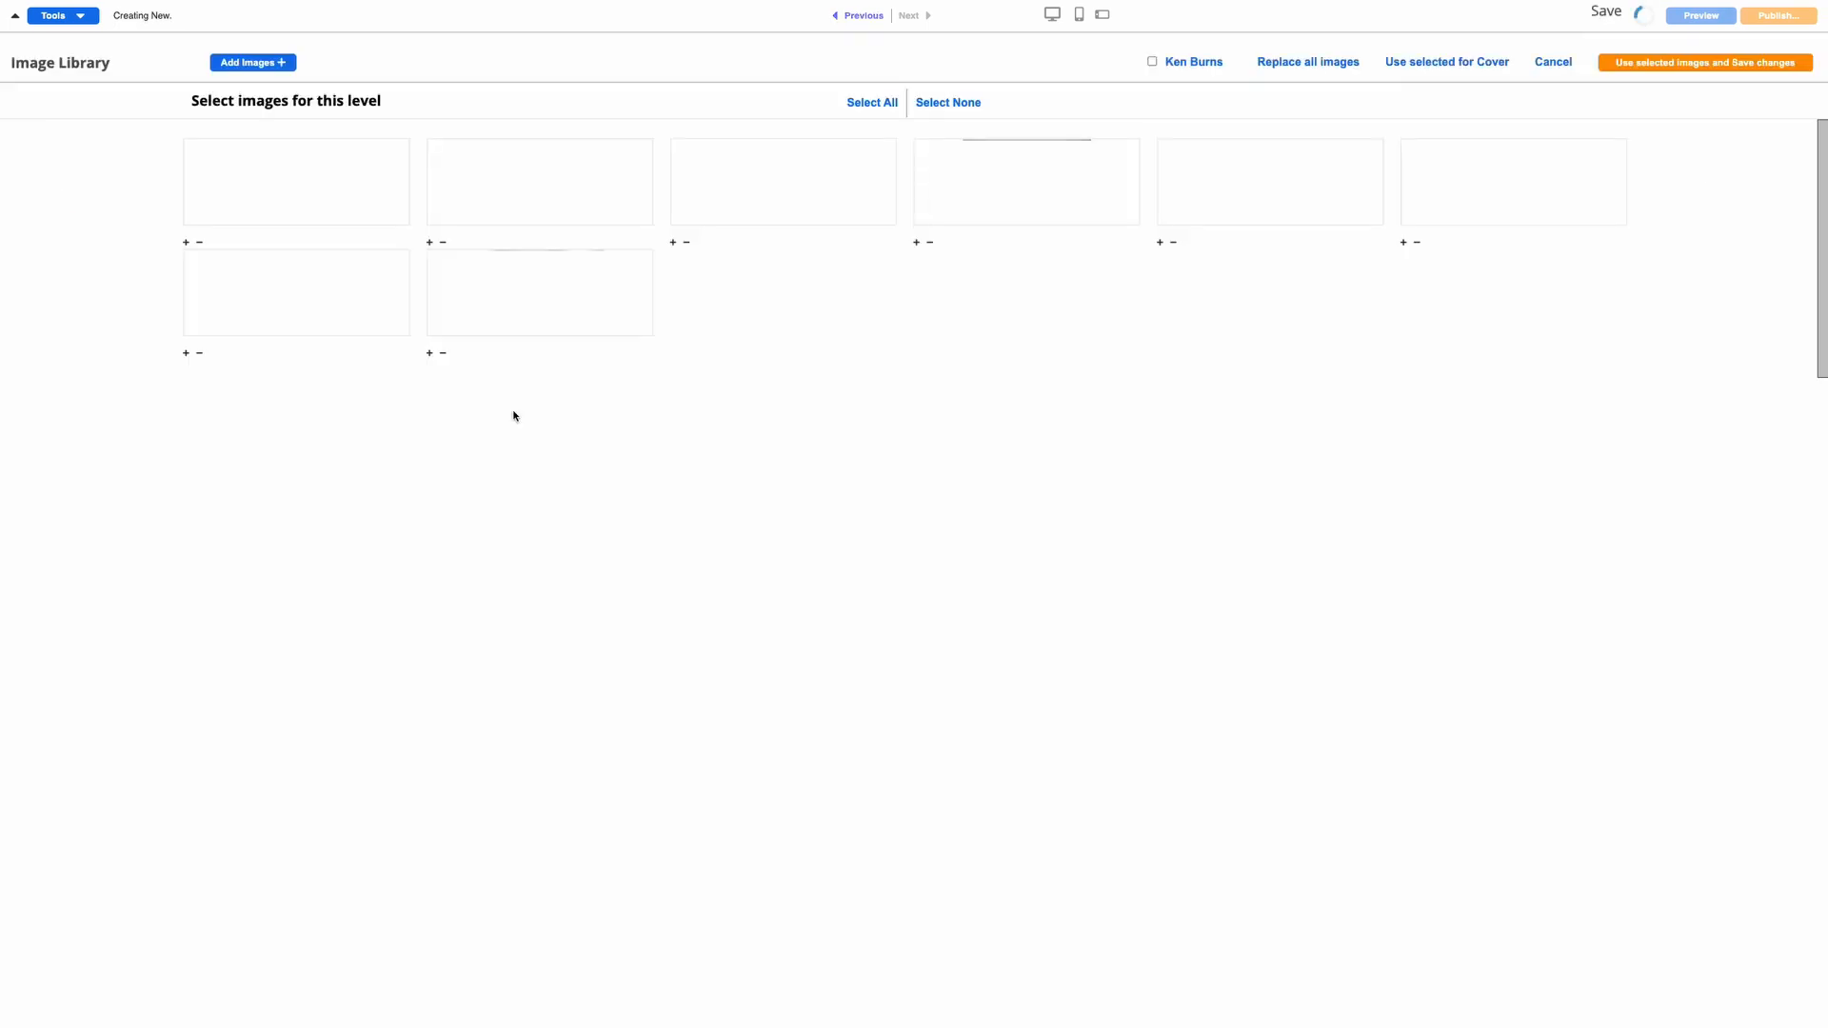
pyautogui.click(334, 220)
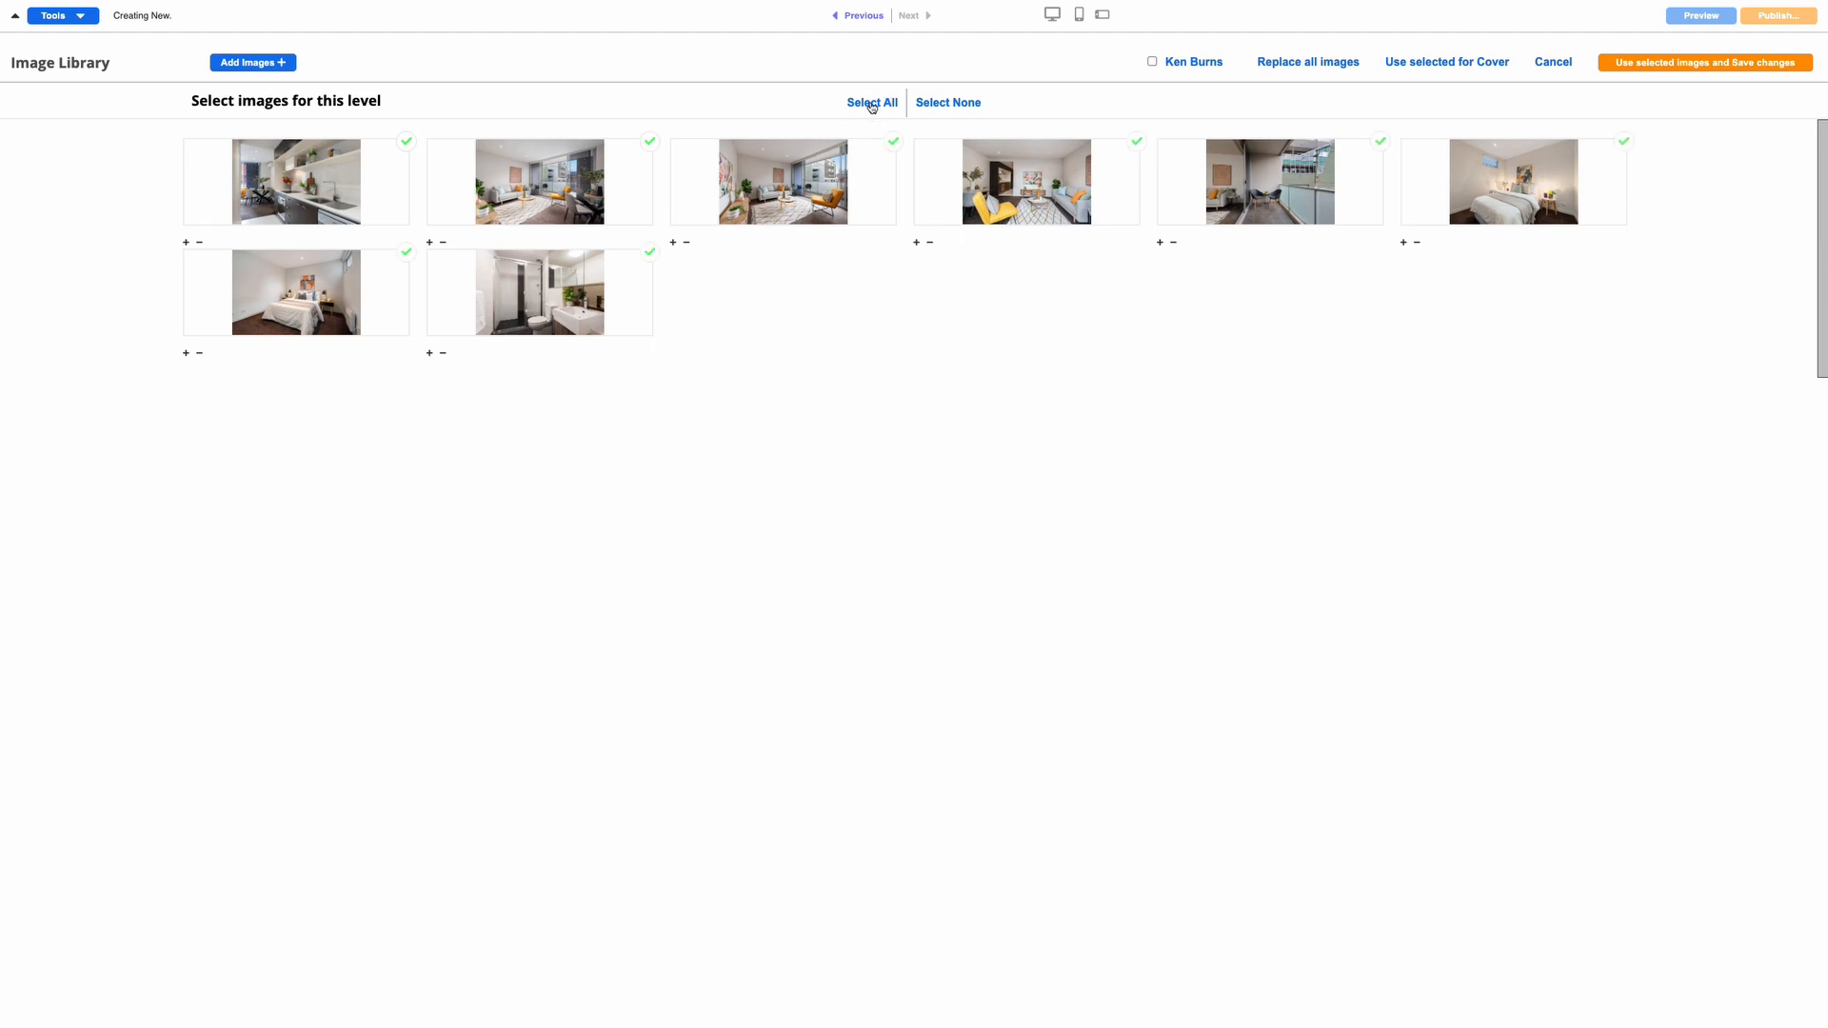
pyautogui.click(1711, 63)
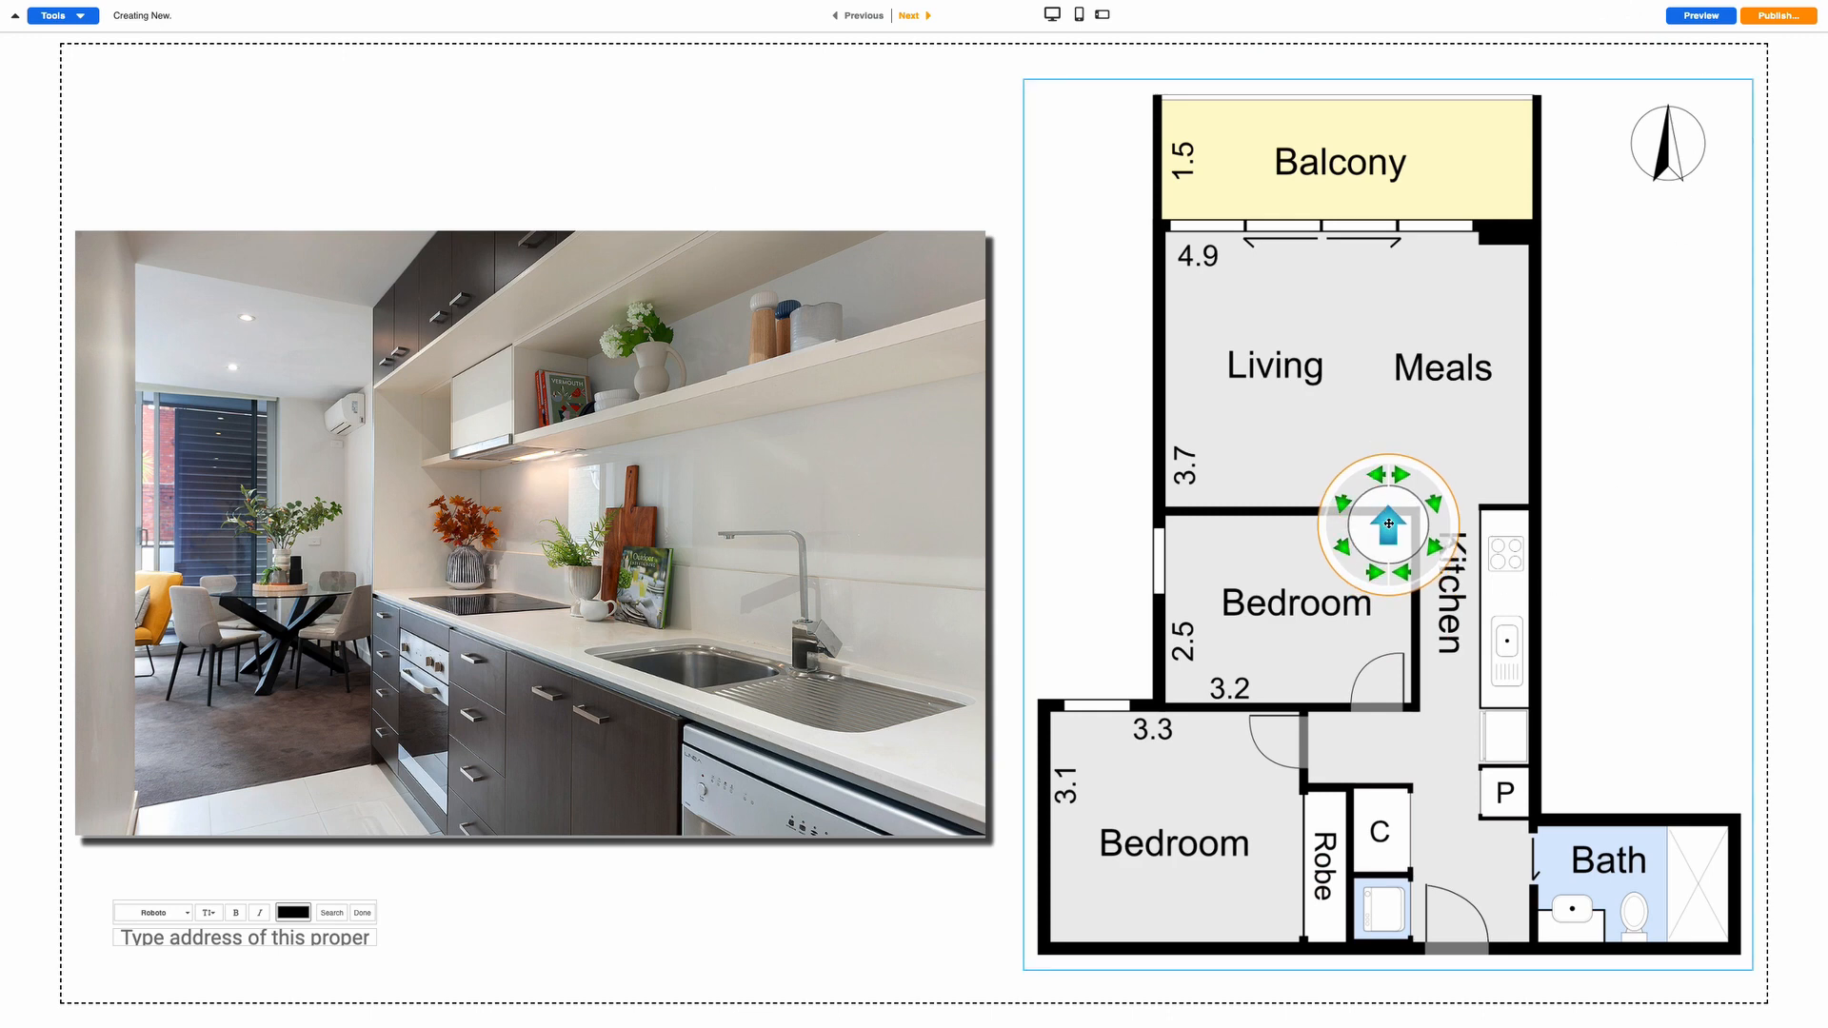
# Place the kitchen marker at the kitchen doorway facing up-right, and angle the living-room marker
pyautogui.moveTo(1389, 524); pyautogui.dragTo(1443, 702)
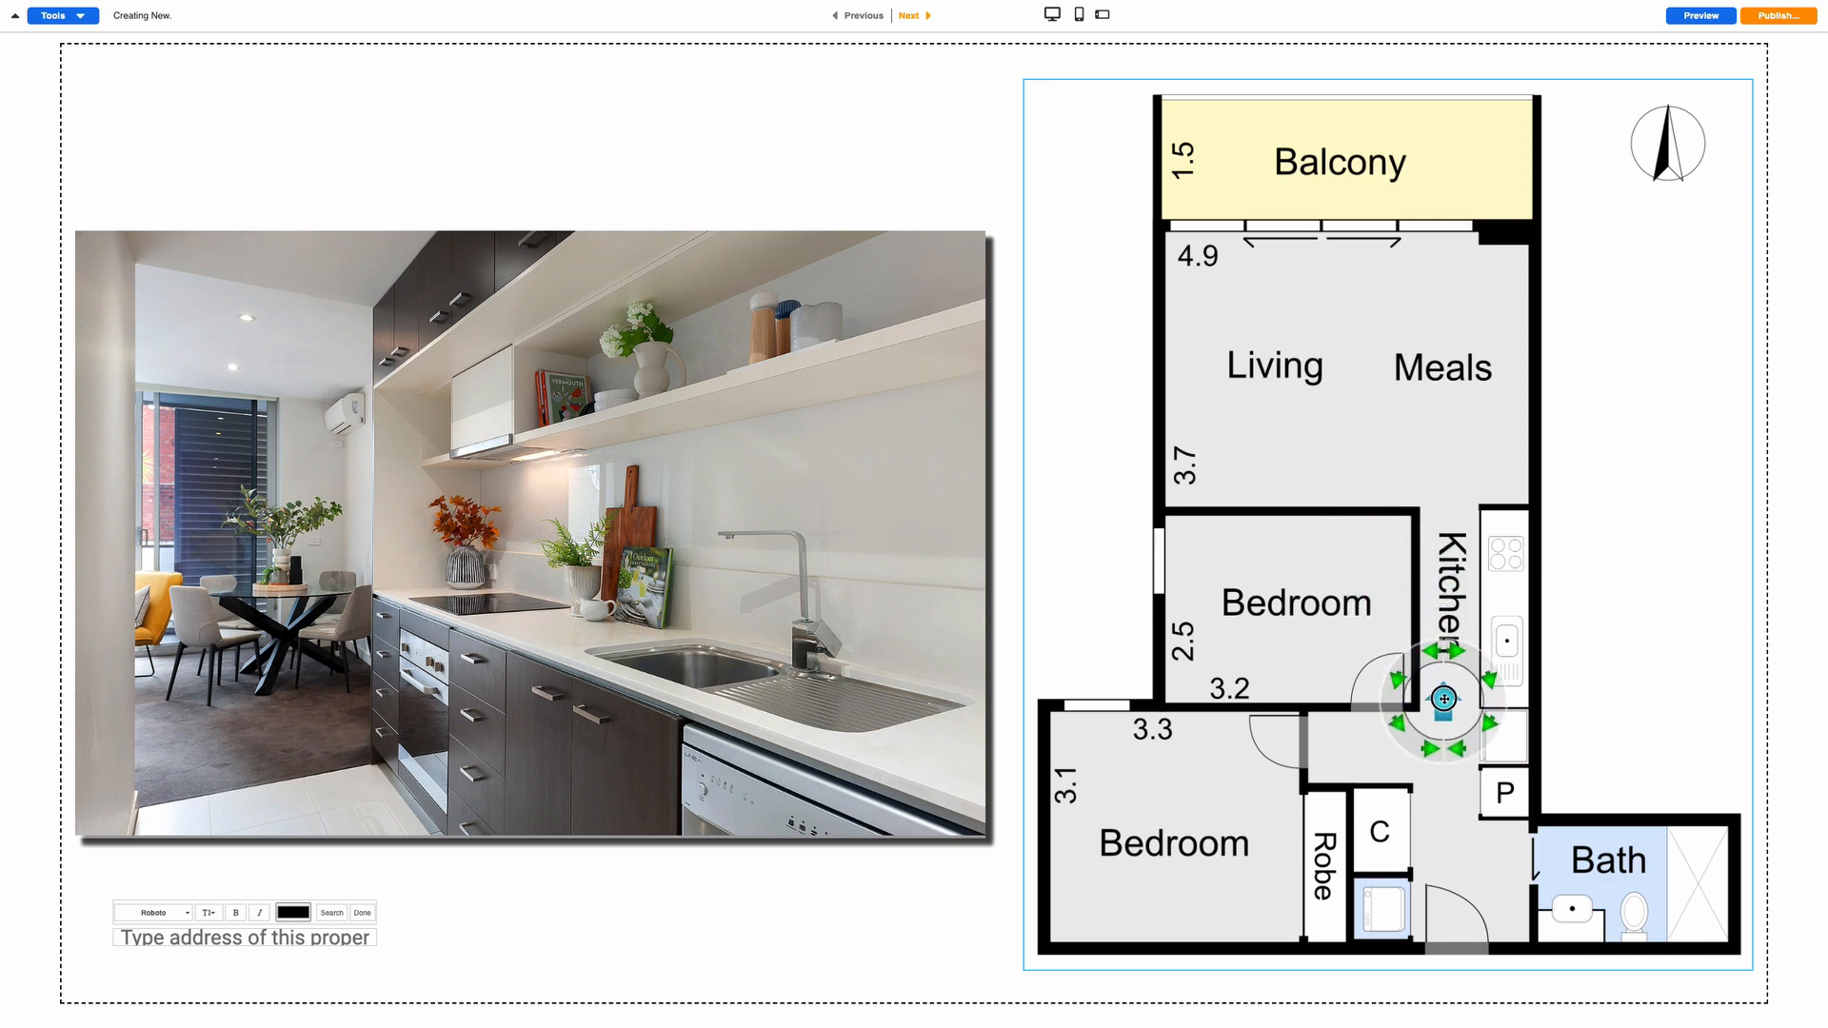
pyautogui.click(1489, 682)
pyautogui.click(916, 17)
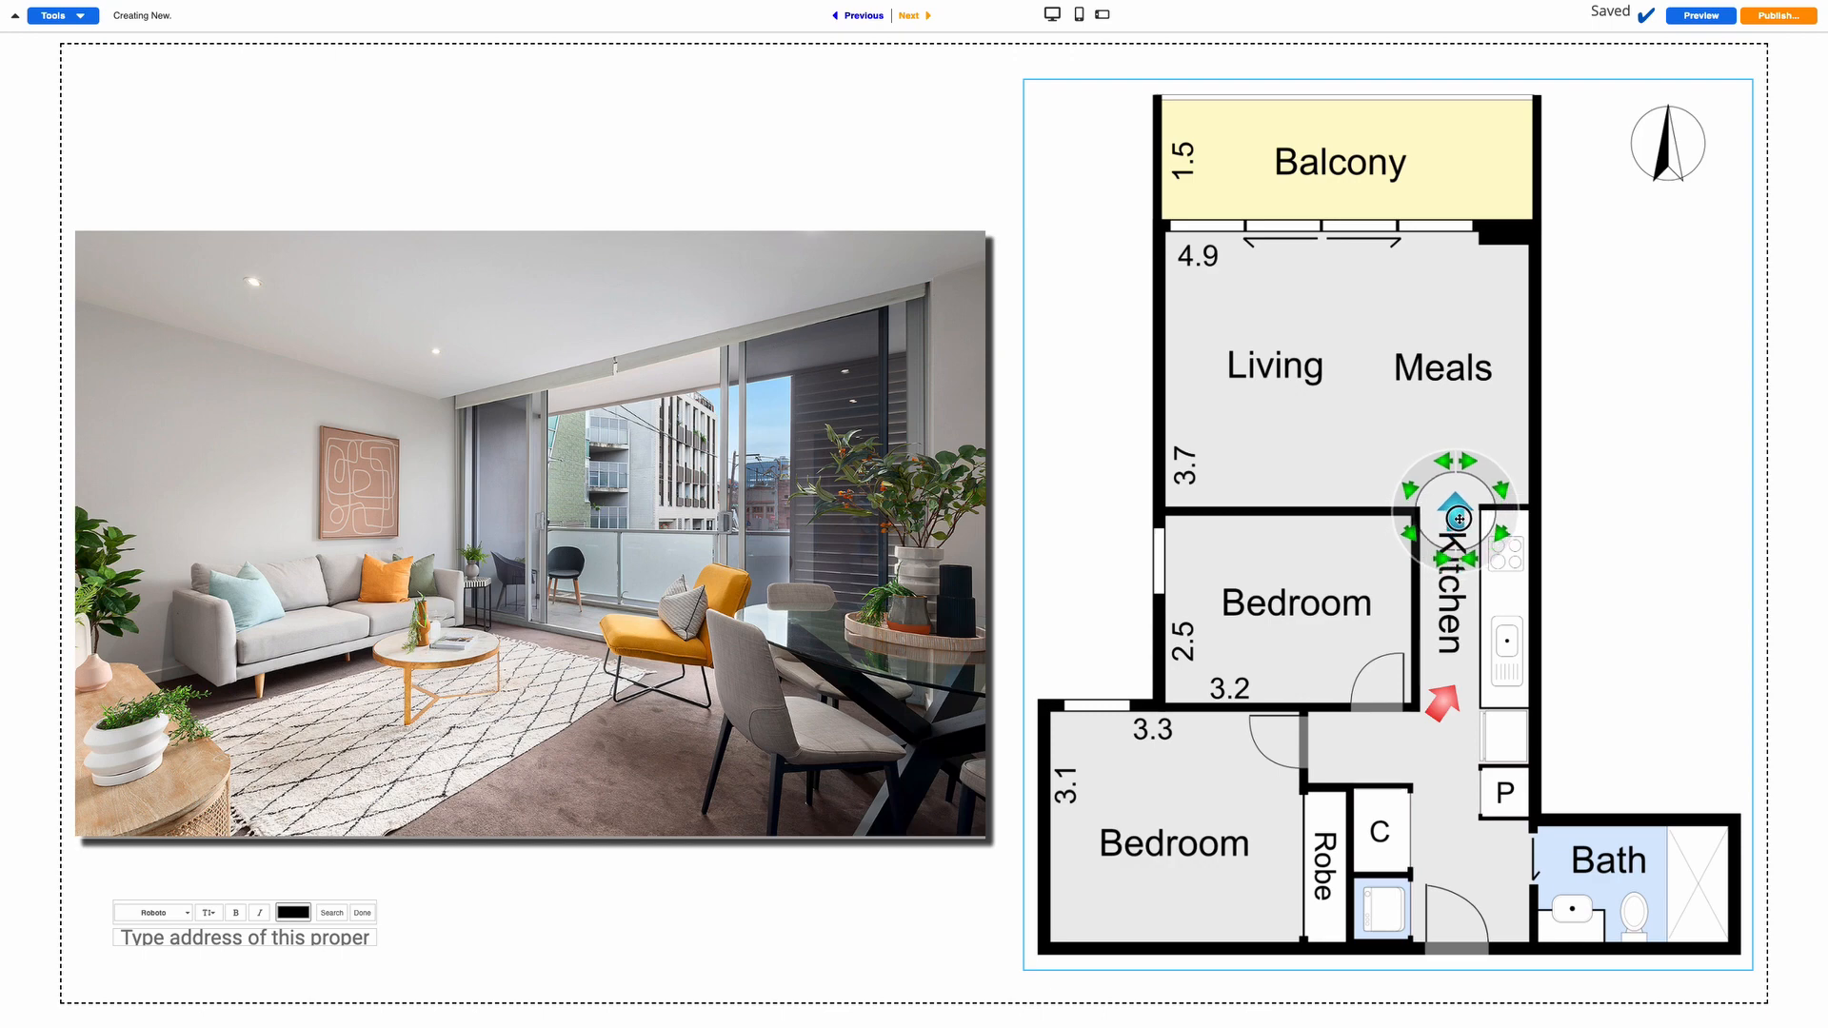
pyautogui.click(912, 17)
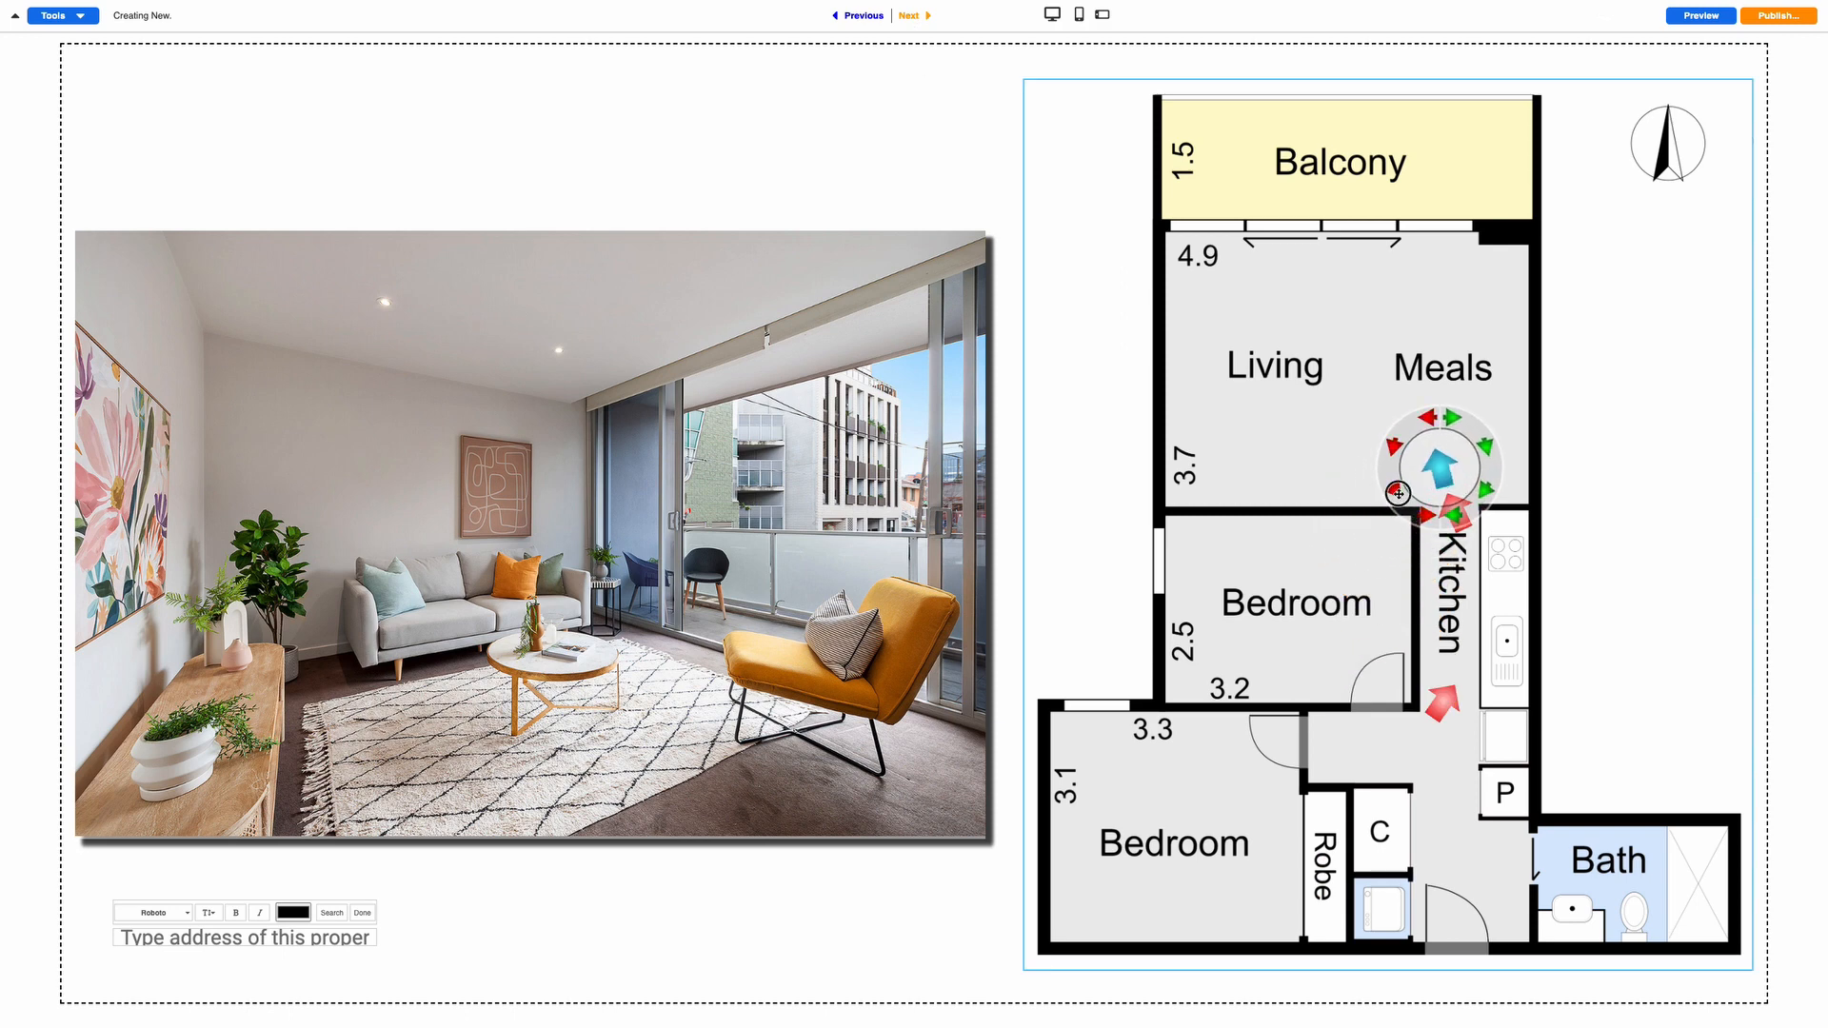
pyautogui.moveTo(1435, 471); pyautogui.dragTo(1436, 468)
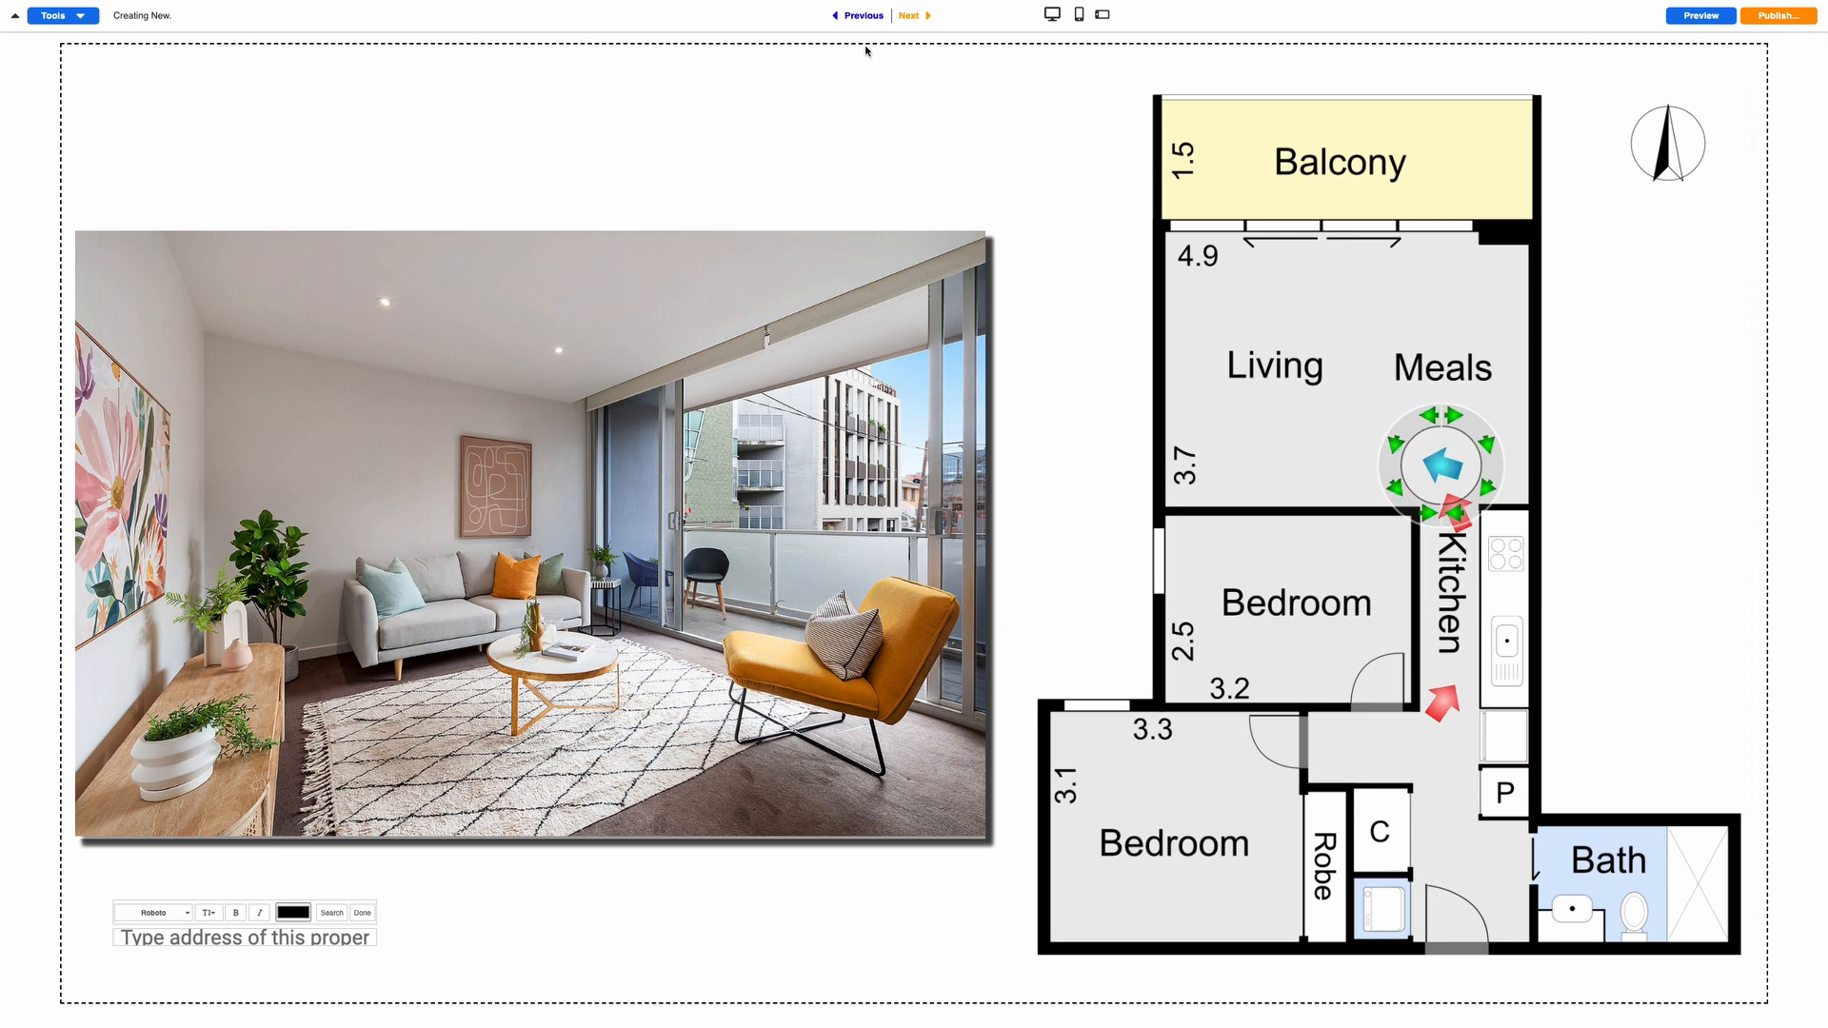
# Place a living-area marker facing down and a balcony marker on its right side facing left
pyautogui.click(911, 20)
pyautogui.moveTo(1391, 528); pyautogui.dragTo(1321, 210)
pyautogui.click(1280, 234)
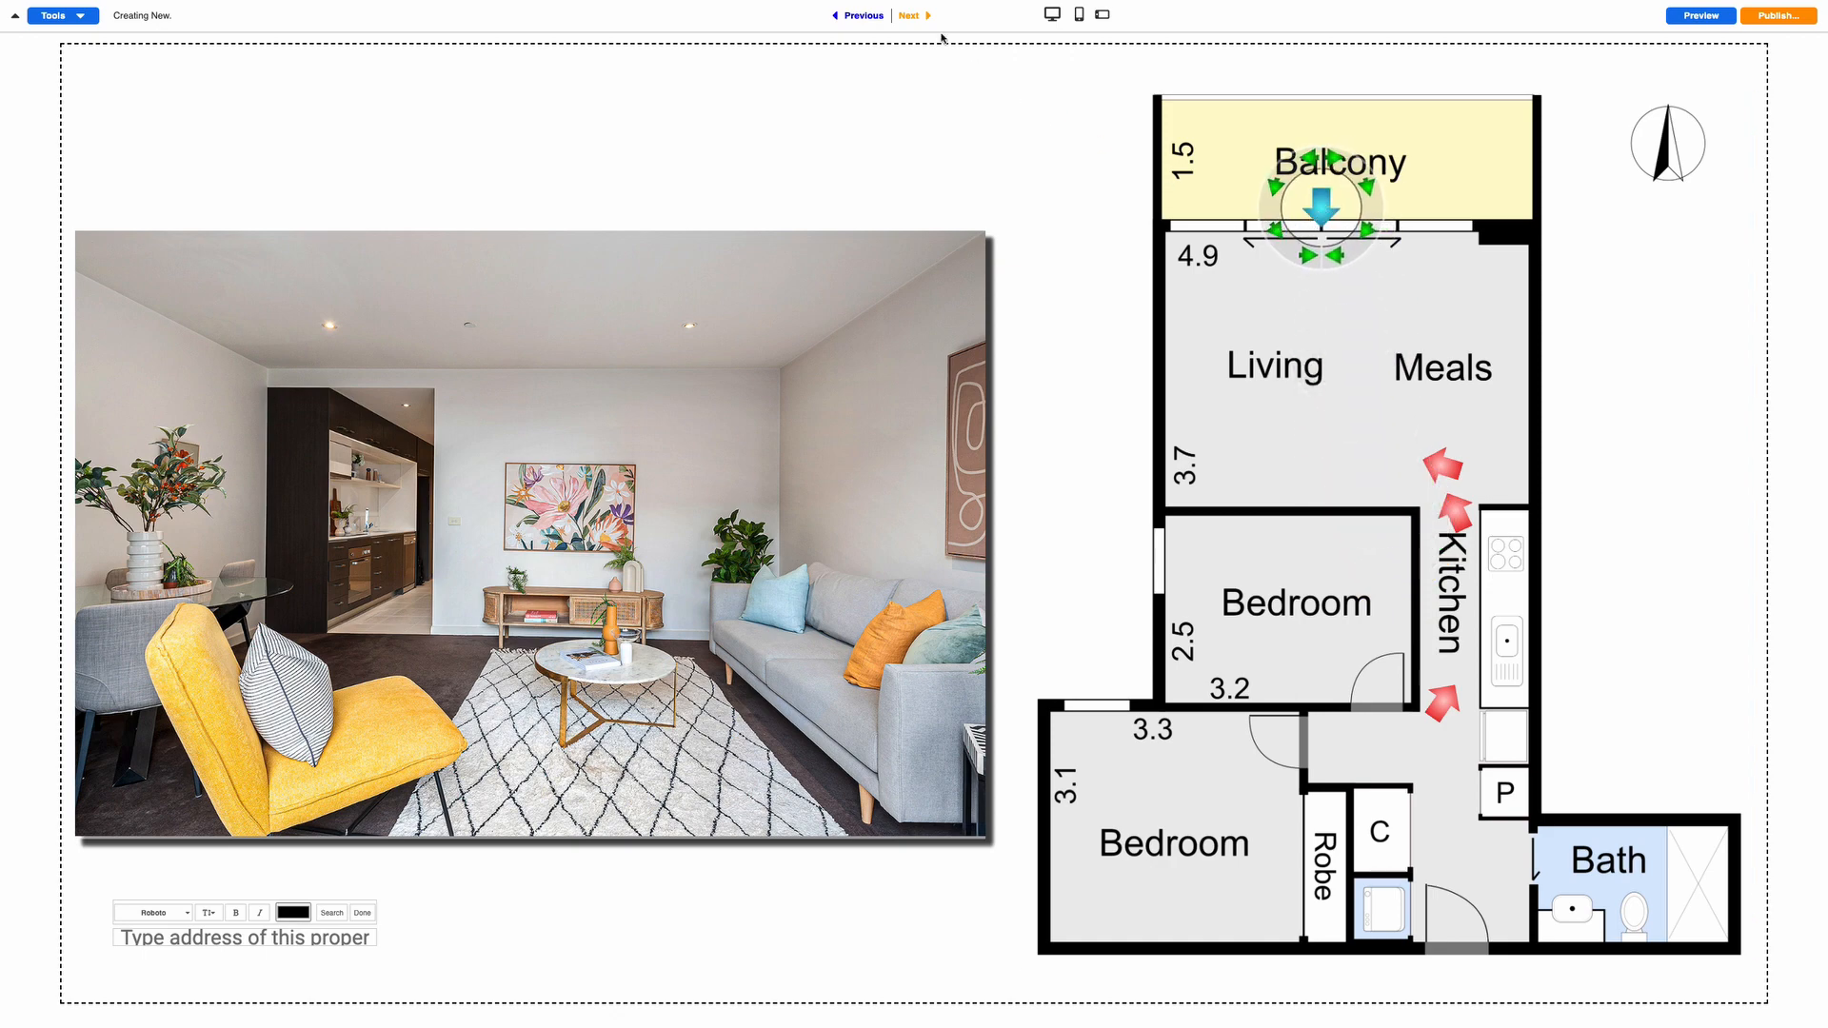
pyautogui.click(912, 17)
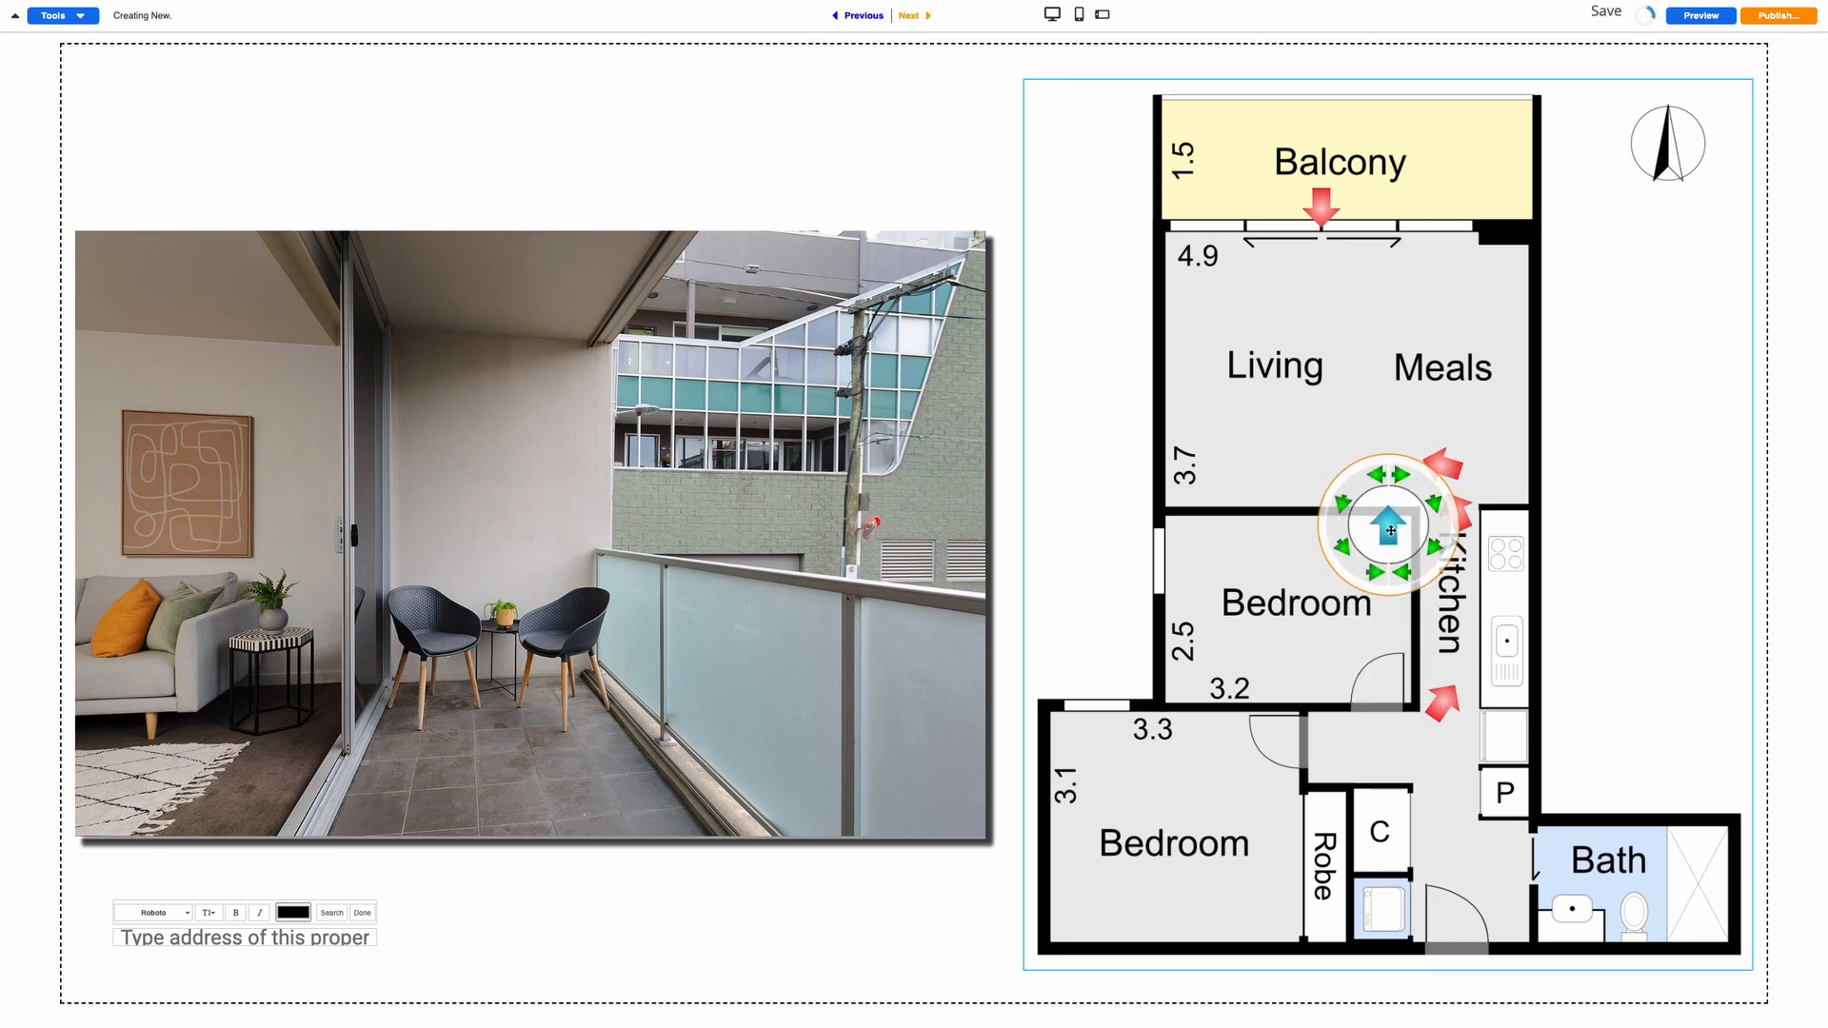
pyautogui.moveTo(1391, 530); pyautogui.dragTo(1486, 181)
pyautogui.click(1437, 197)
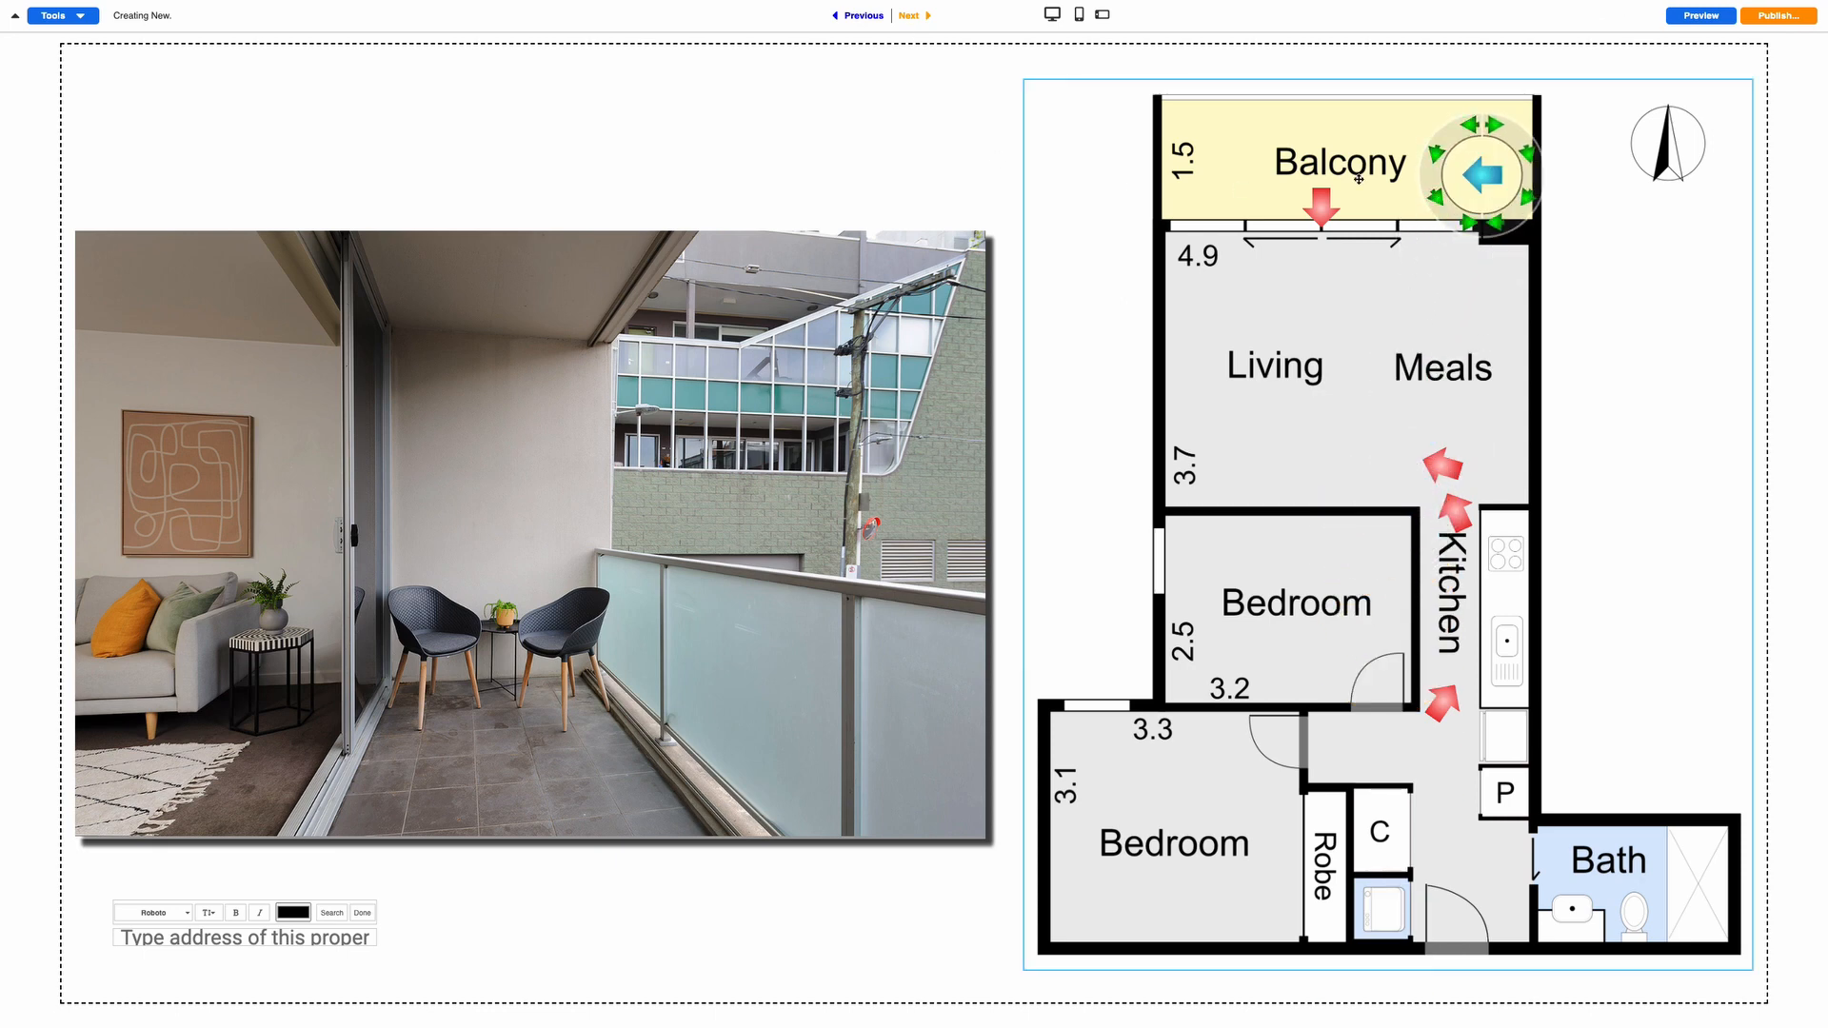
# Place both bedroom photos' markers in the hallway, arrows turned toward the lower bedroom
pyautogui.click(908, 16)
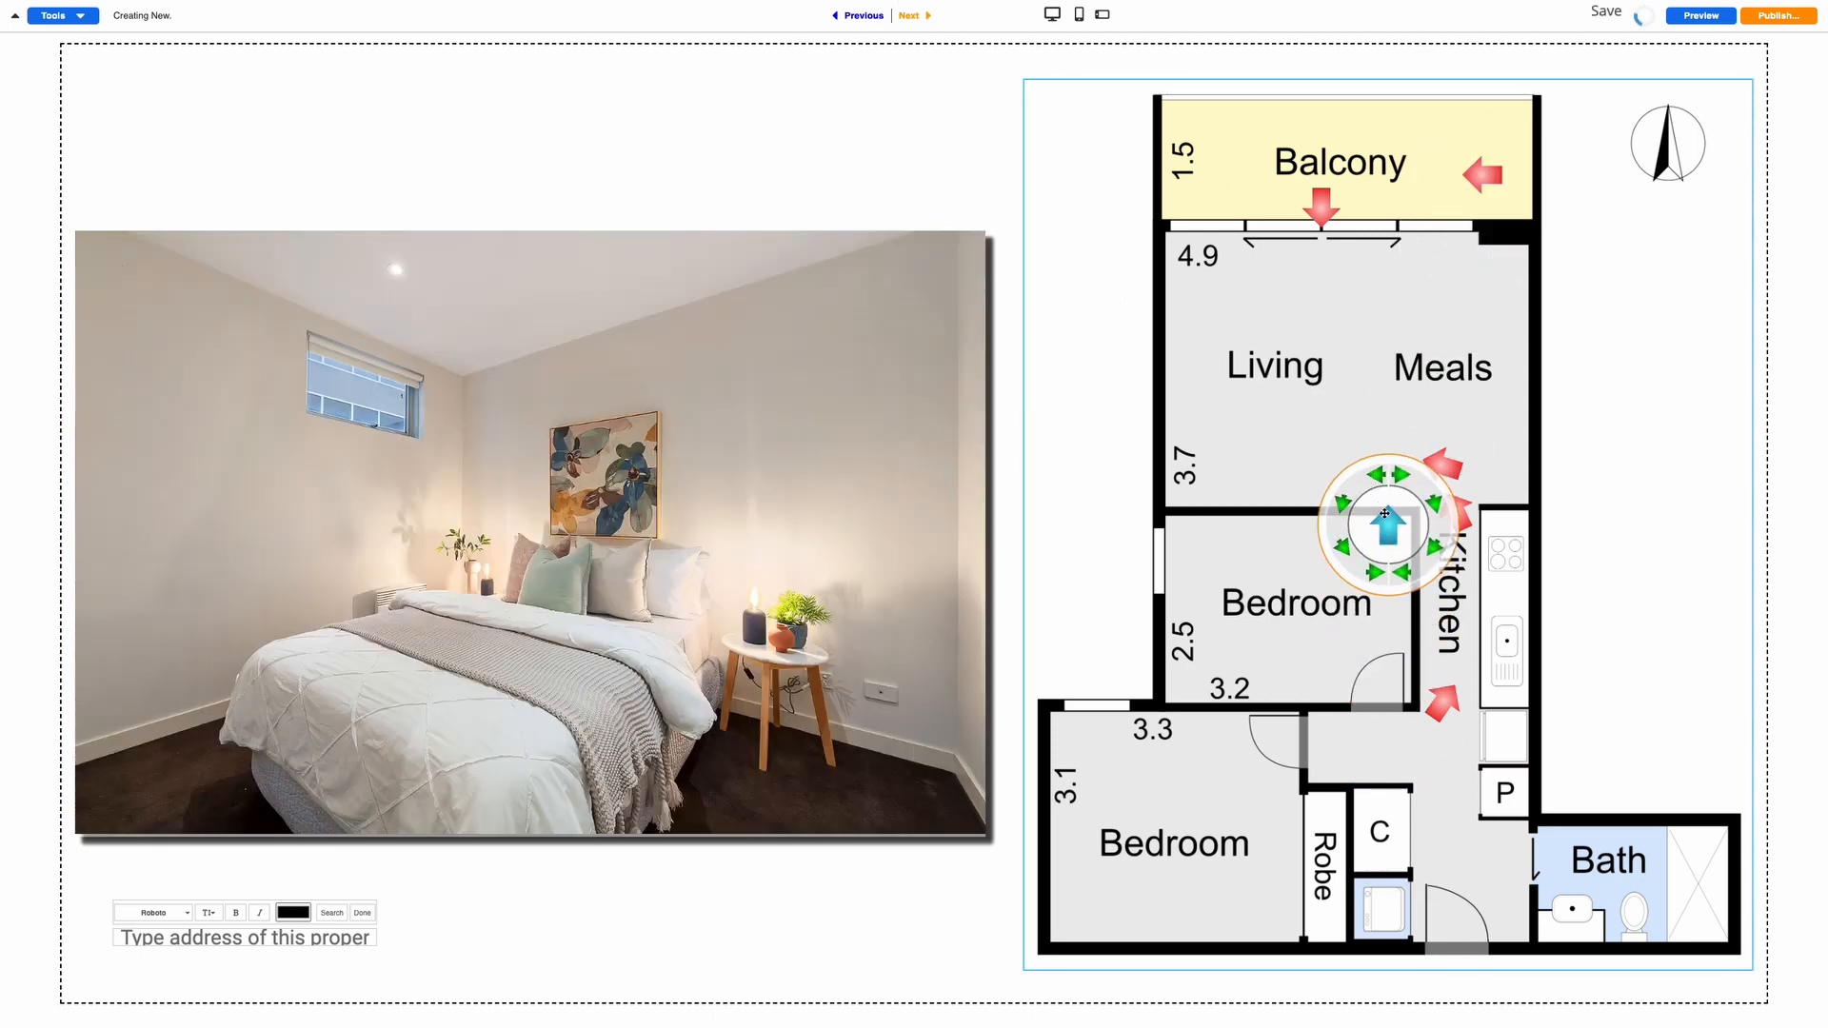
pyautogui.moveTo(1385, 514); pyautogui.dragTo(1425, 687)
pyautogui.click(1333, 732)
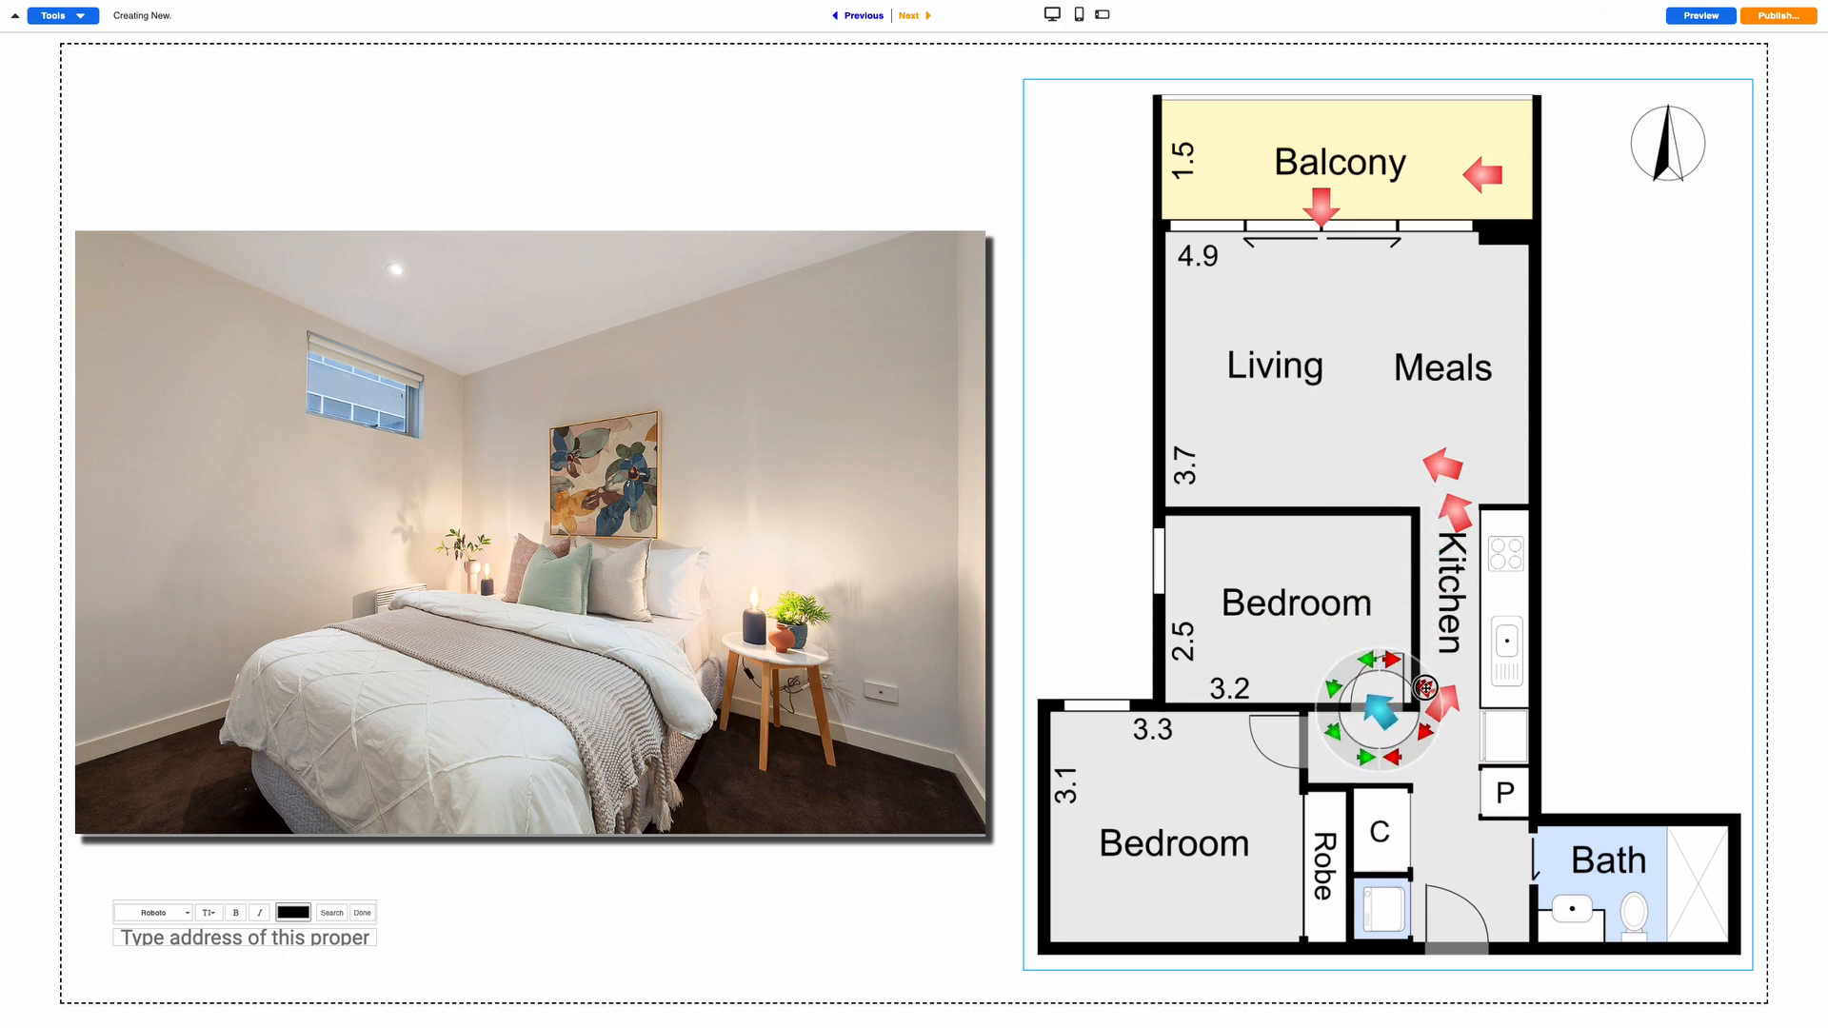
pyautogui.click(909, 17)
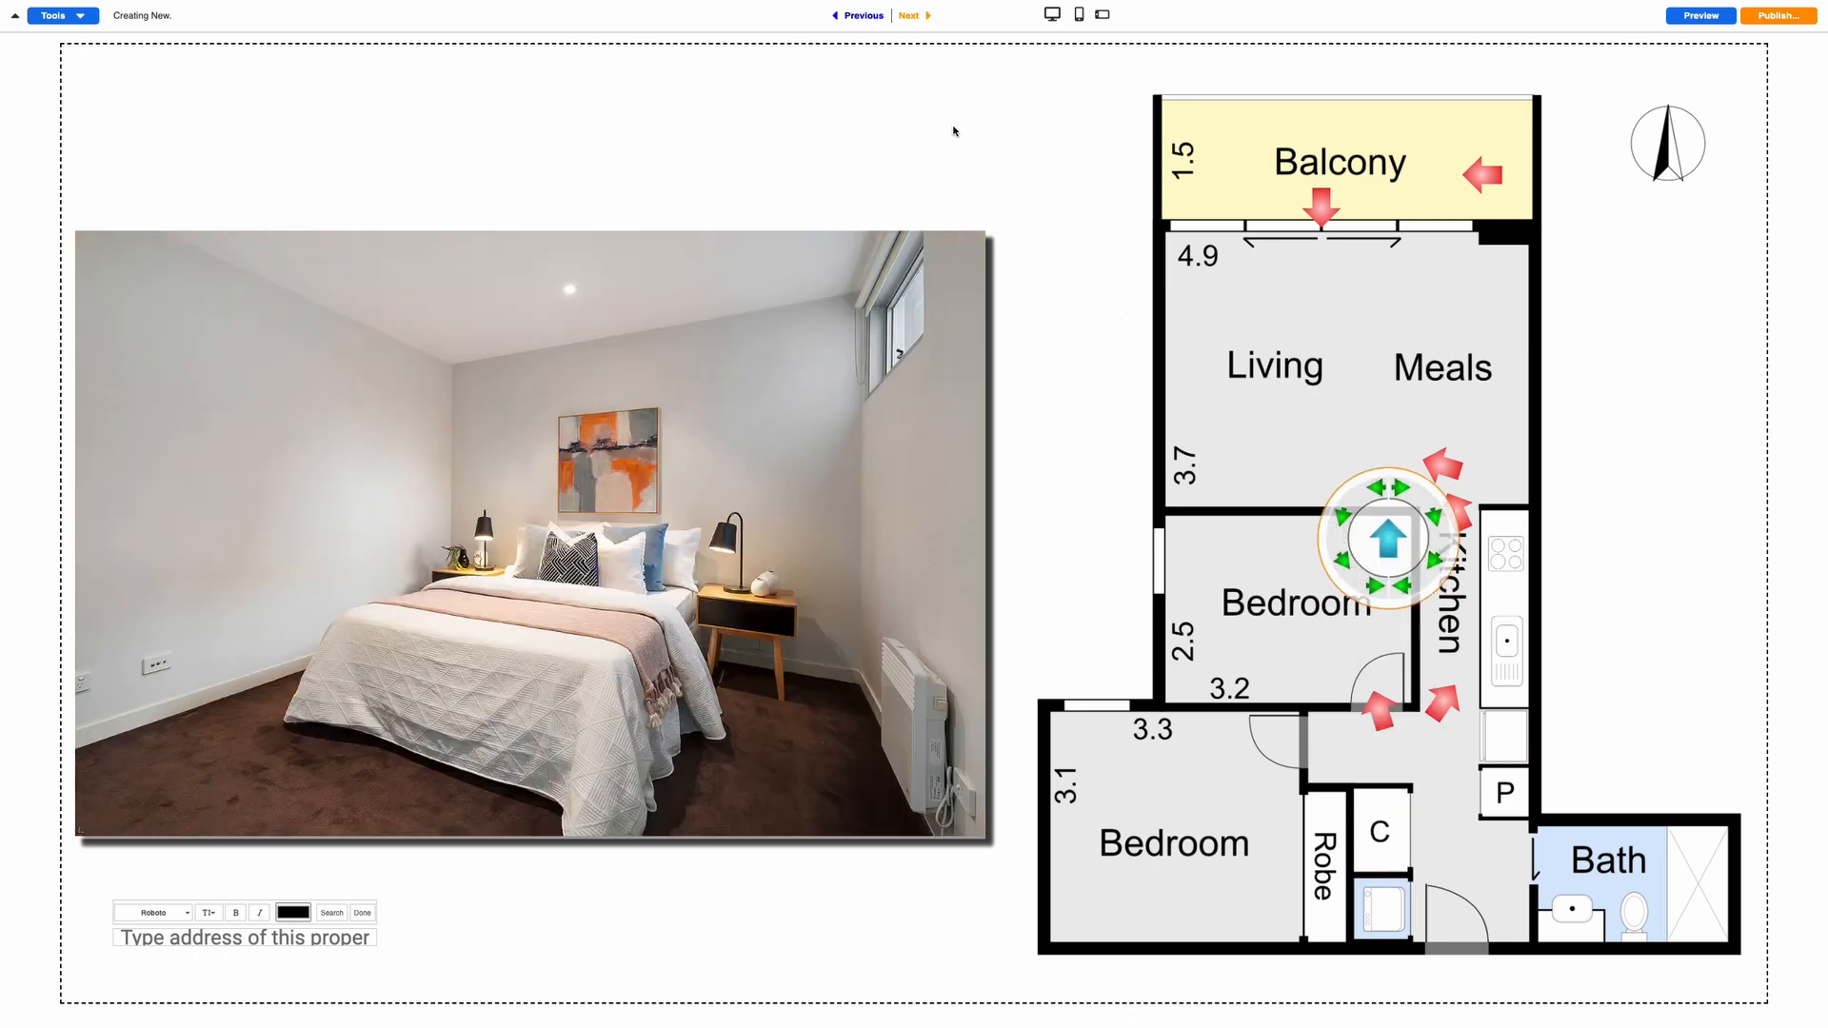
pyautogui.moveTo(1388, 538); pyautogui.dragTo(1295, 742)
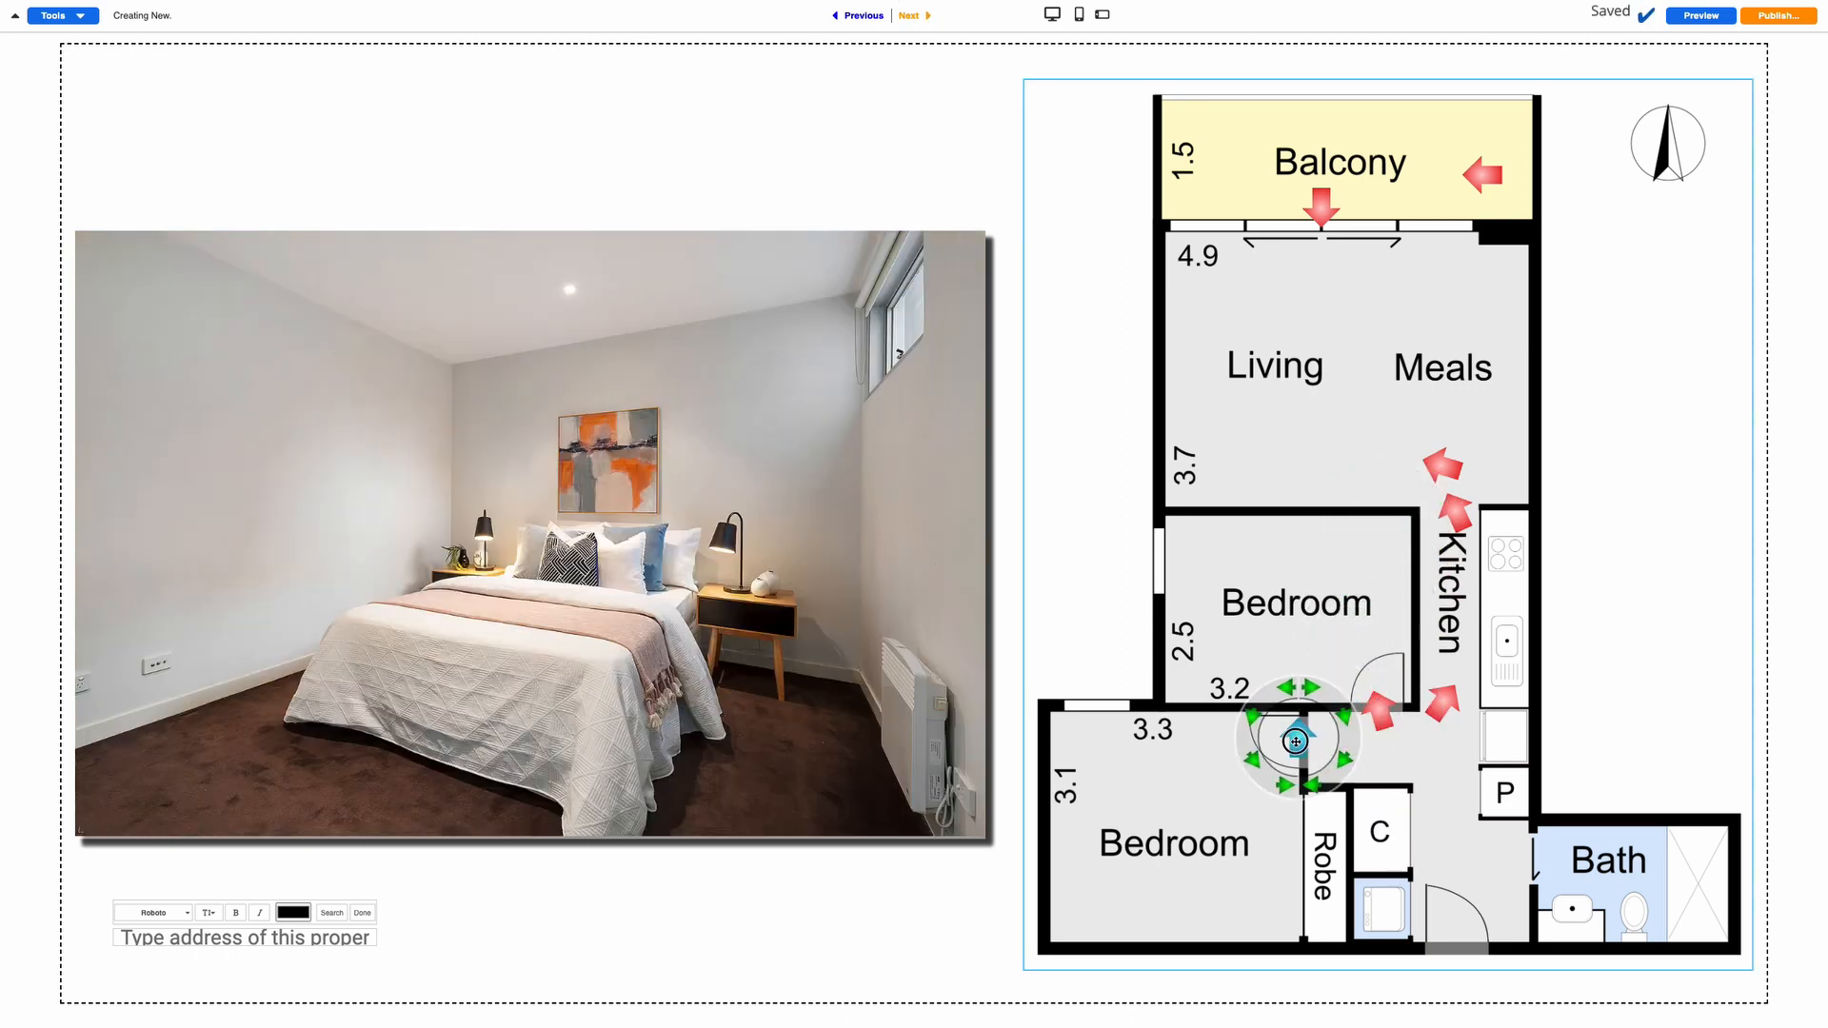
pyautogui.click(1248, 766)
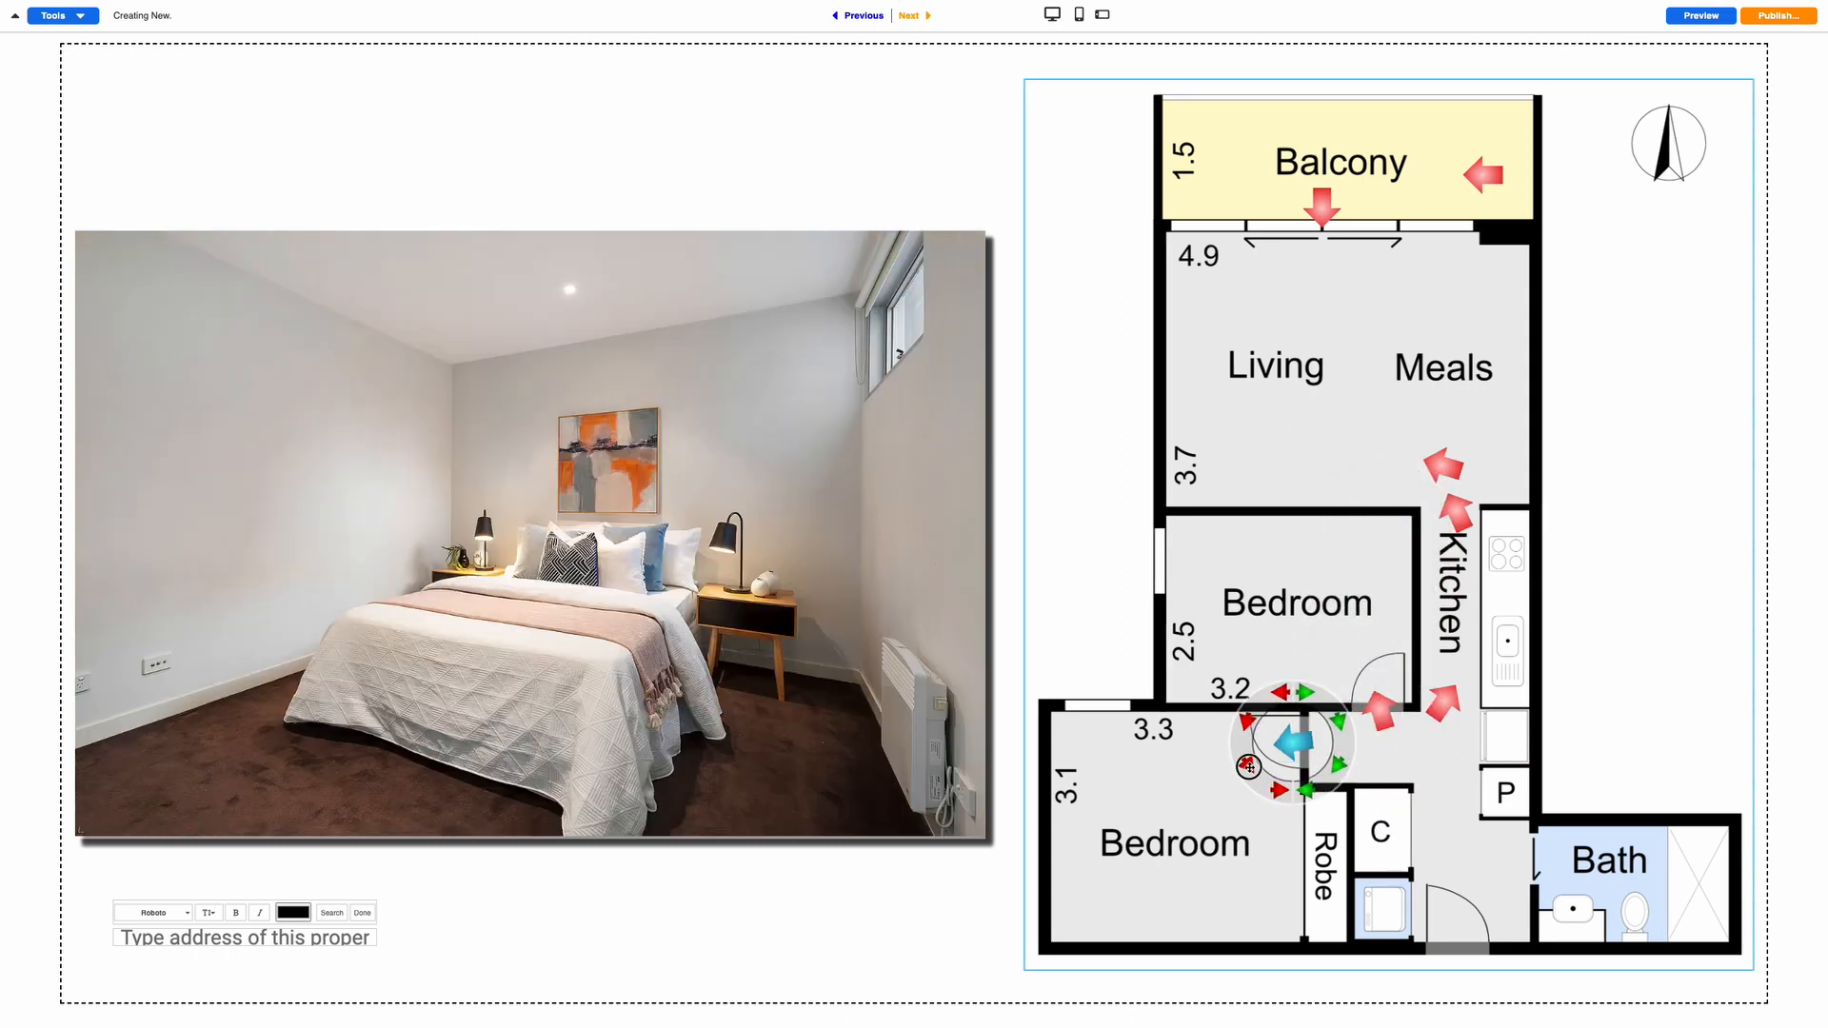
pyautogui.click(1248, 766)
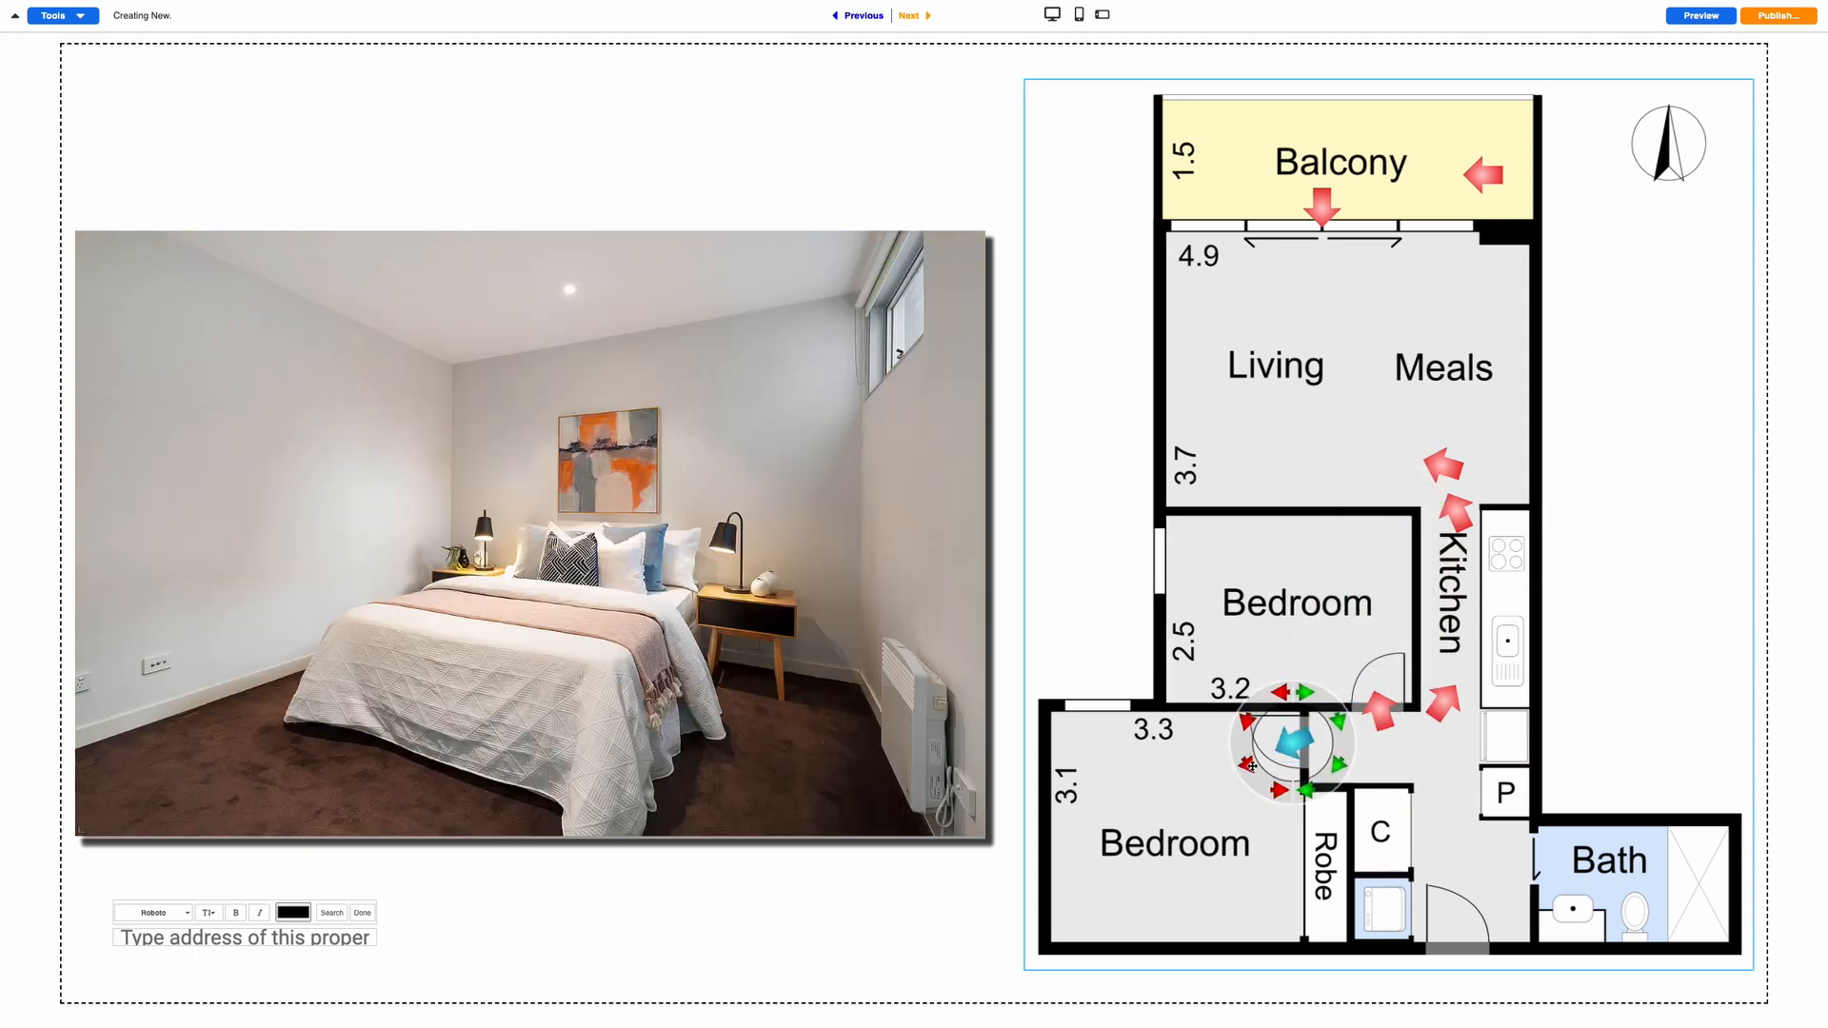
# Place the bathroom marker in the Bath doorway with its arrow facing the Bath
pyautogui.click(910, 16)
pyautogui.moveTo(1392, 552); pyautogui.dragTo(1505, 890)
pyautogui.click(1547, 884)
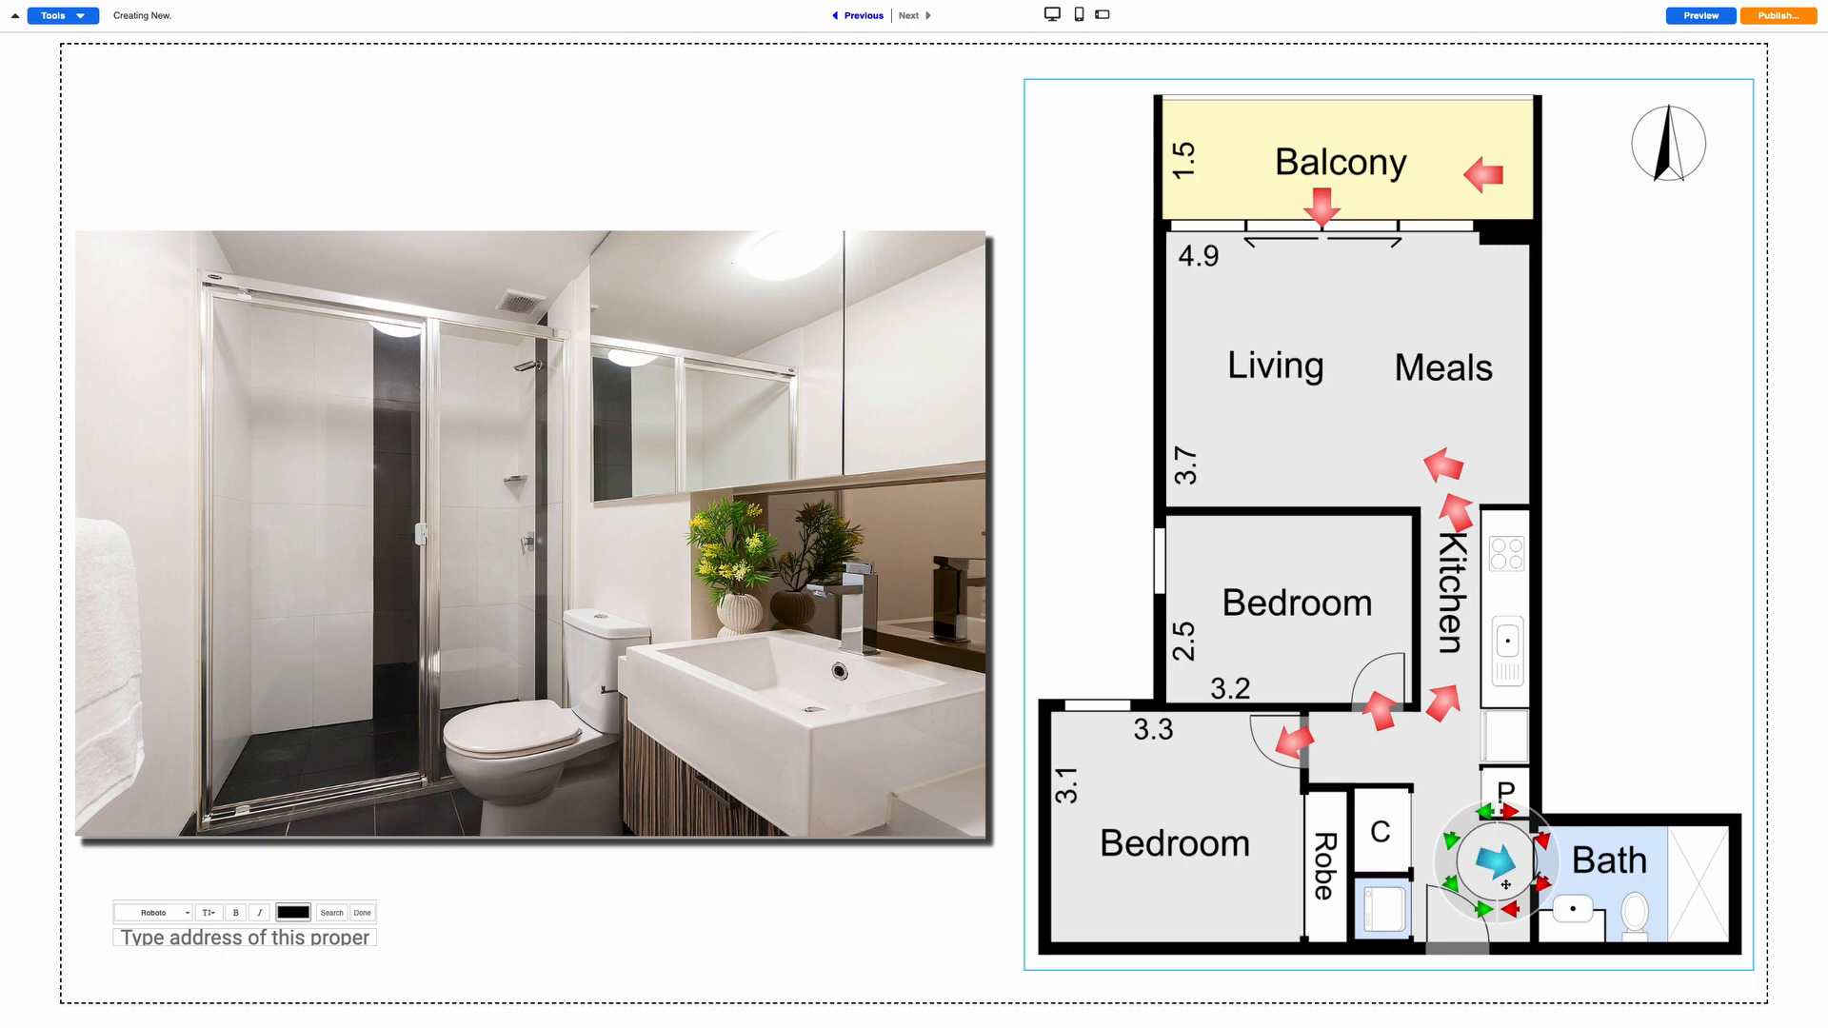
pyautogui.moveTo(1505, 884); pyautogui.dragTo(1532, 869)
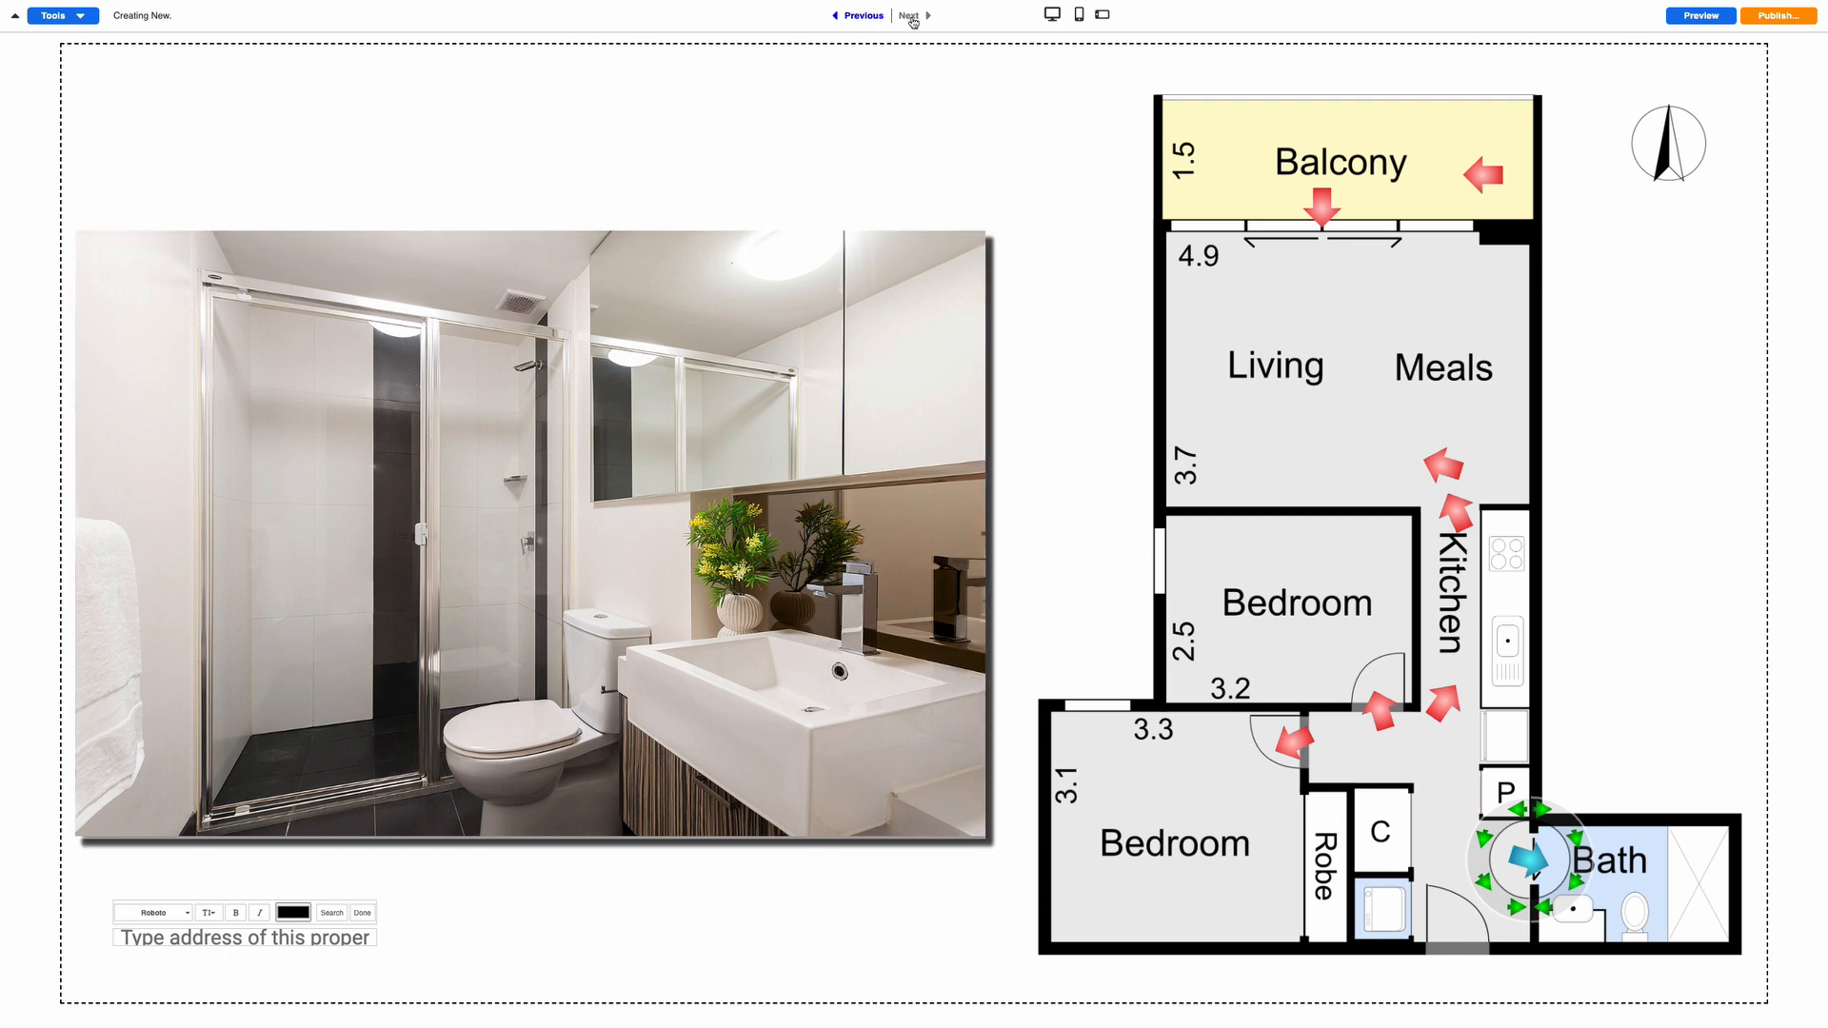
pyautogui.click(186, 942)
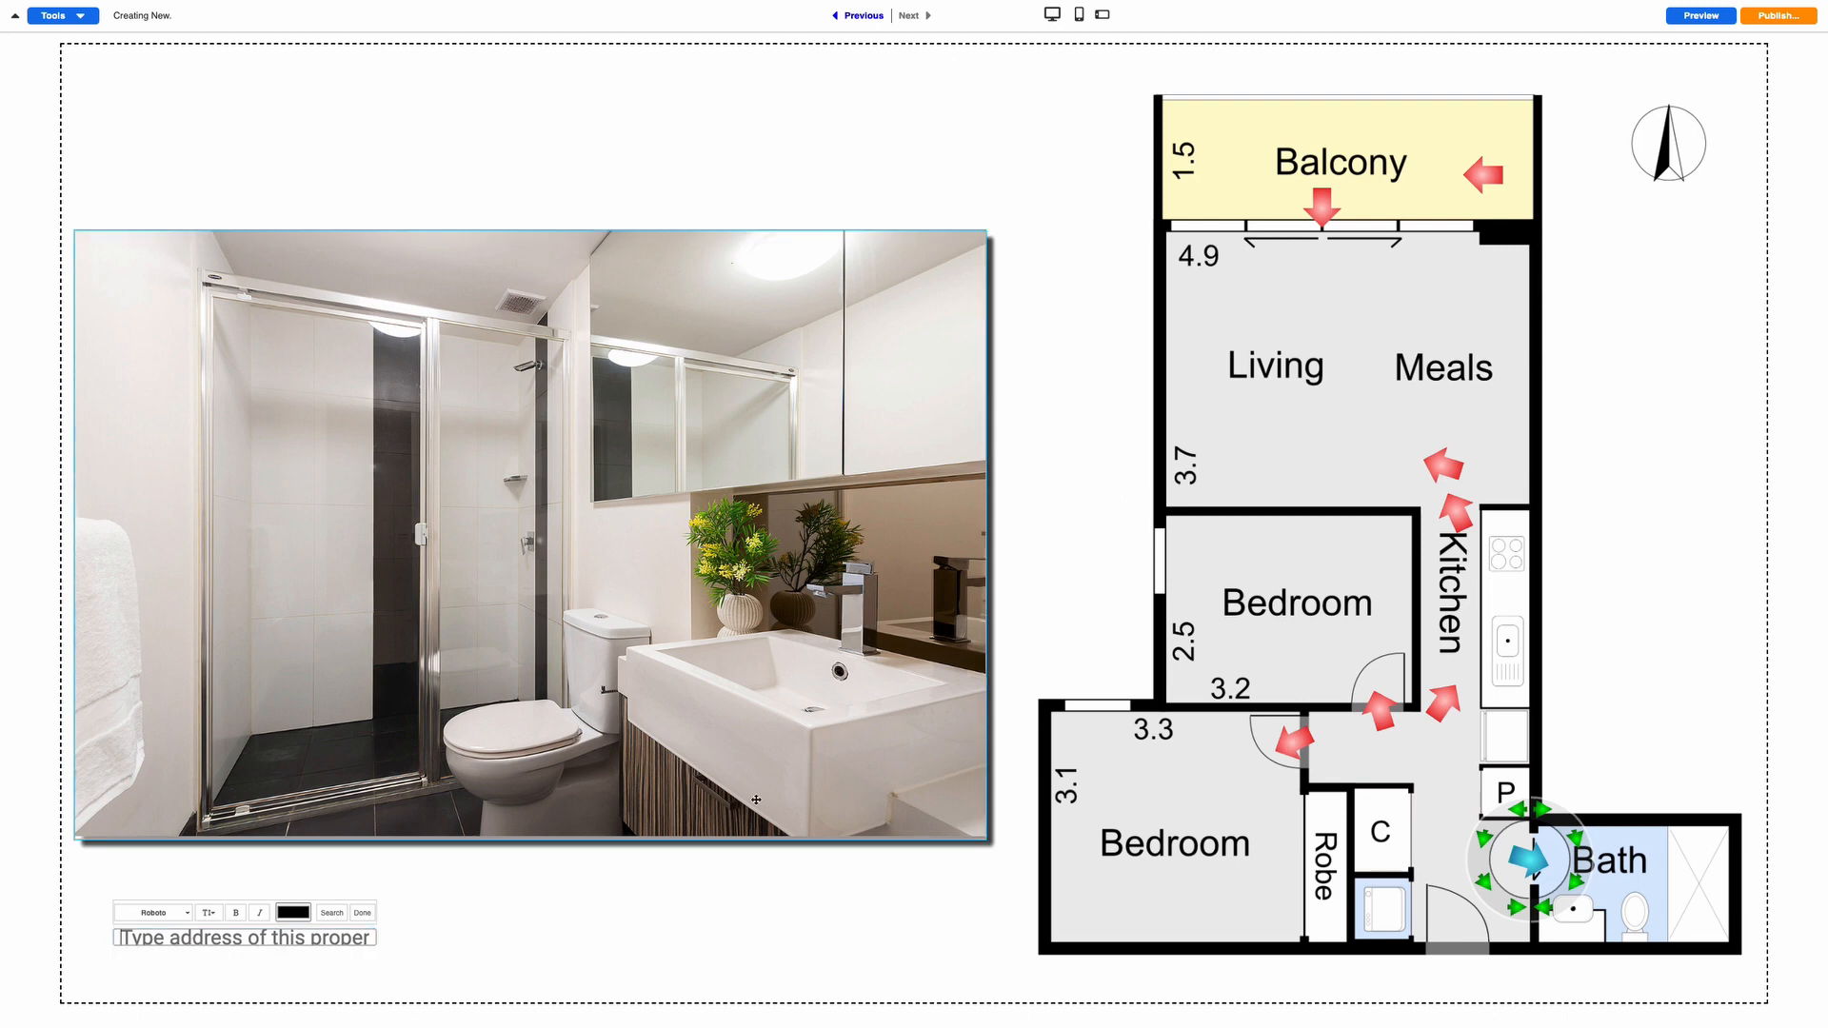
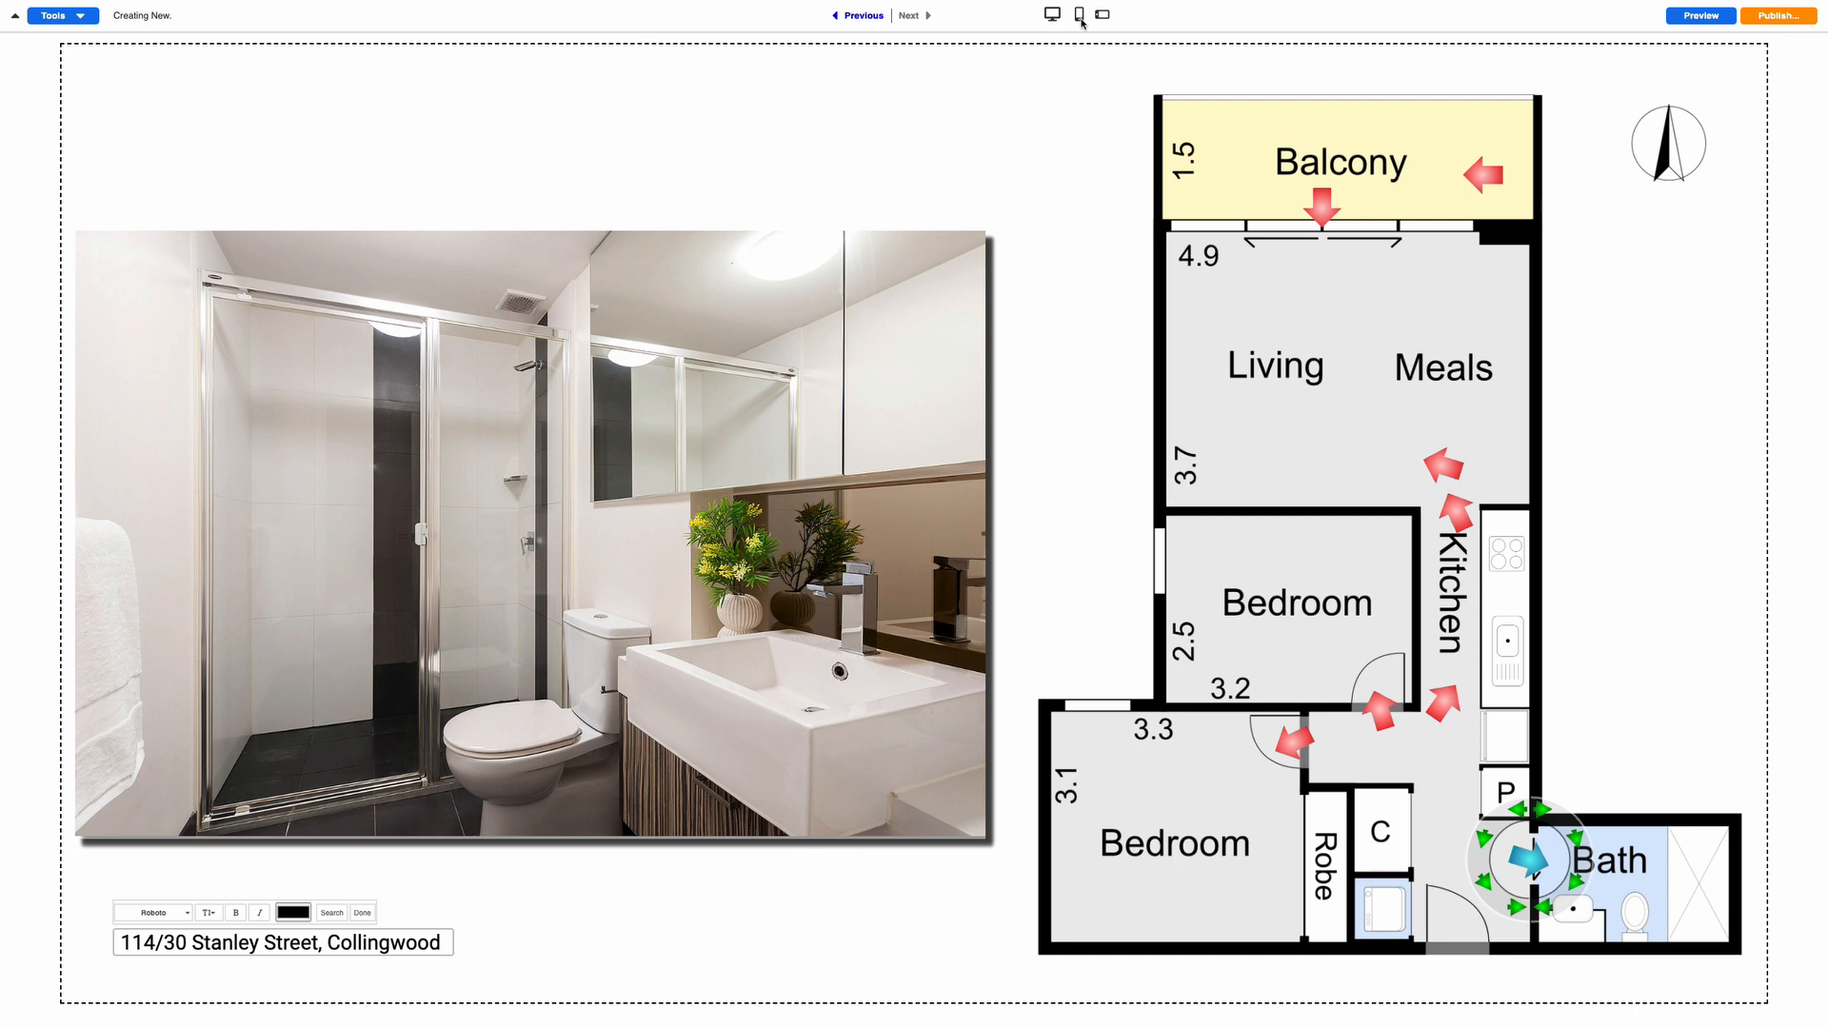
pyautogui.click(1080, 15)
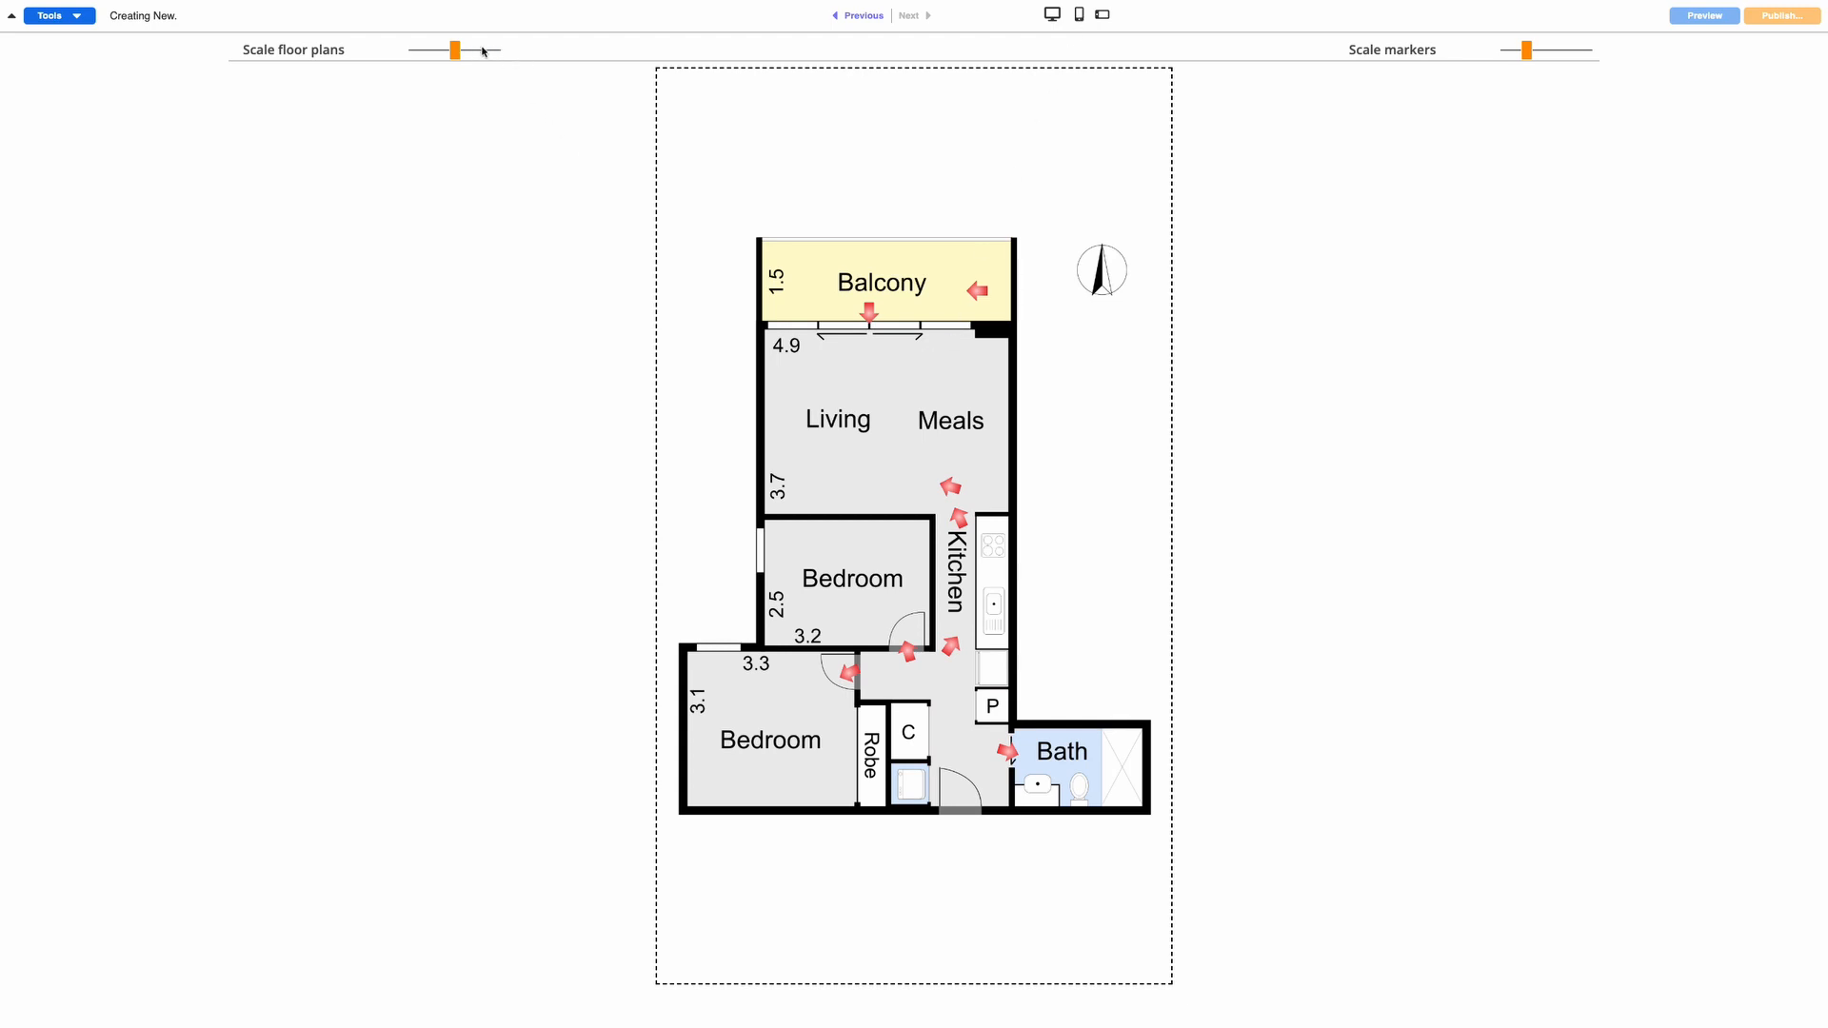
# Try the Scale floor plans and Scale markers sliders on mobile portrait, preview landscape, return to desktop
pyautogui.moveTo(454, 51); pyautogui.dragTo(455, 55)
pyautogui.moveTo(1526, 53)
pyautogui.mouseDown()
pyautogui.moveTo(1550, 52)
pyautogui.moveTo(1535, 58)
pyautogui.mouseUp()
pyautogui.click(1104, 18)
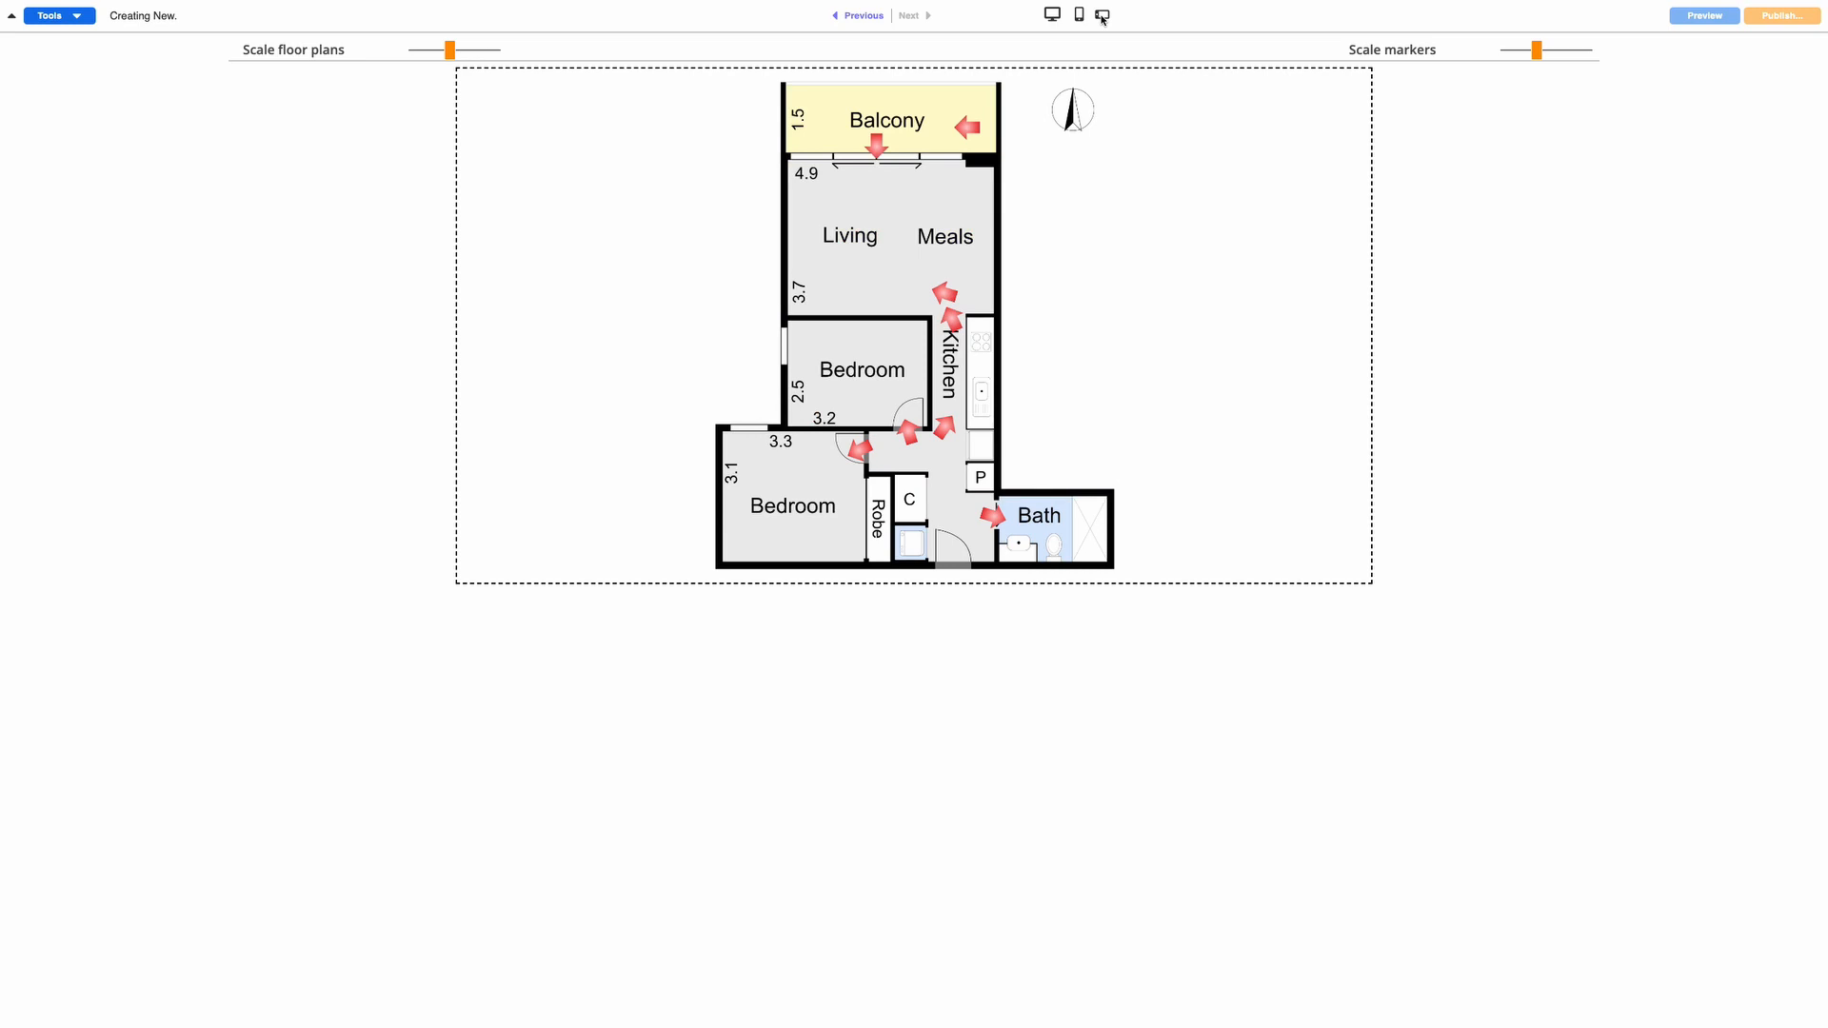
pyautogui.click(1051, 15)
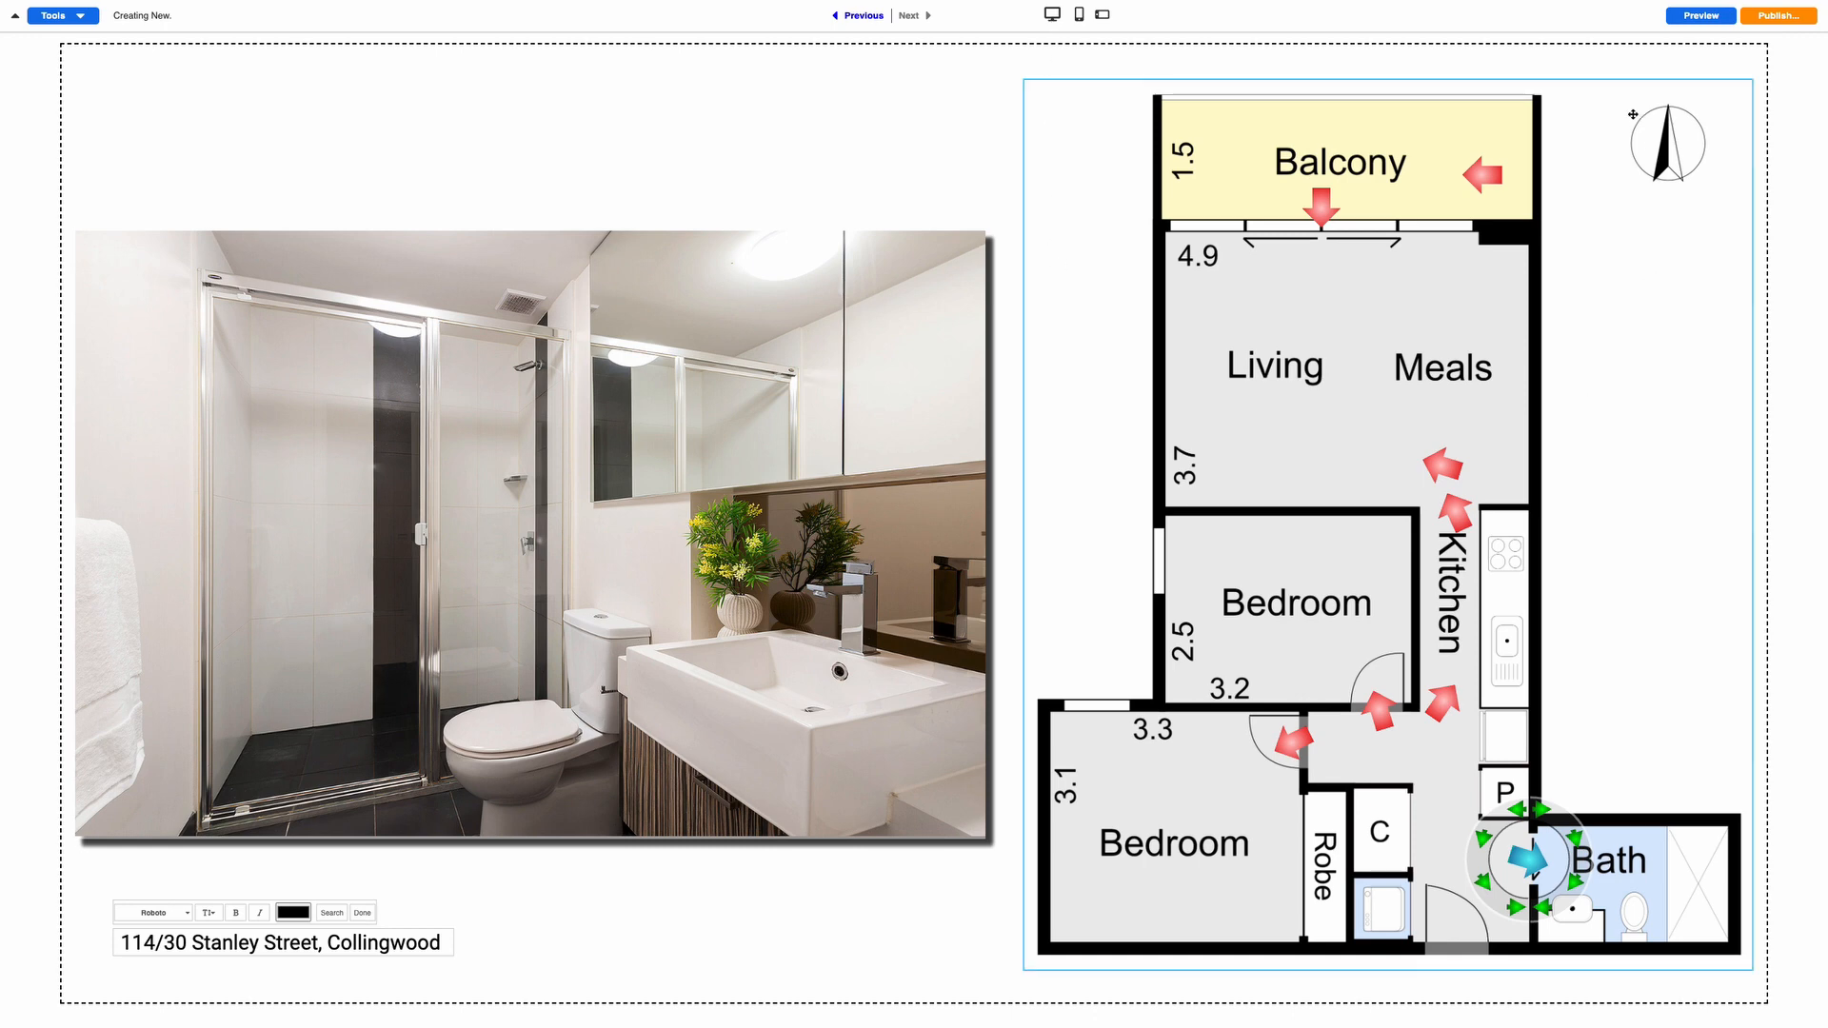
pyautogui.click(1701, 16)
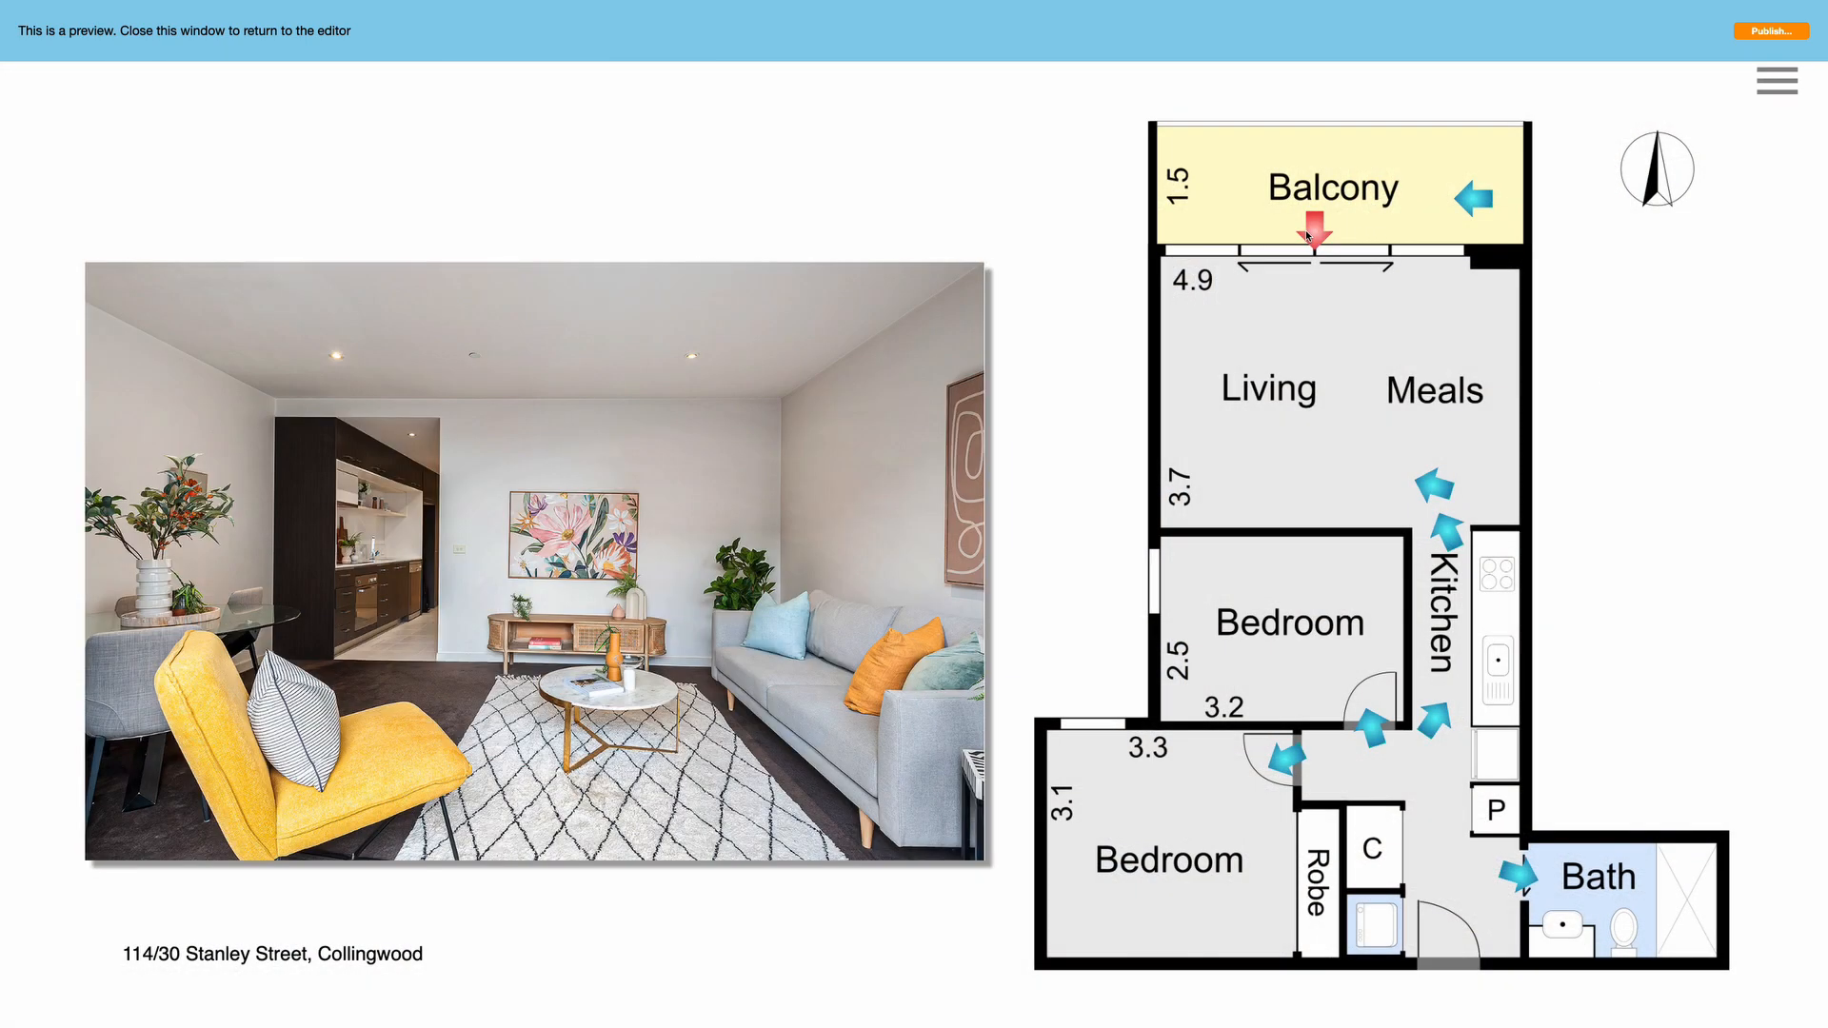
pyautogui.click(1434, 485)
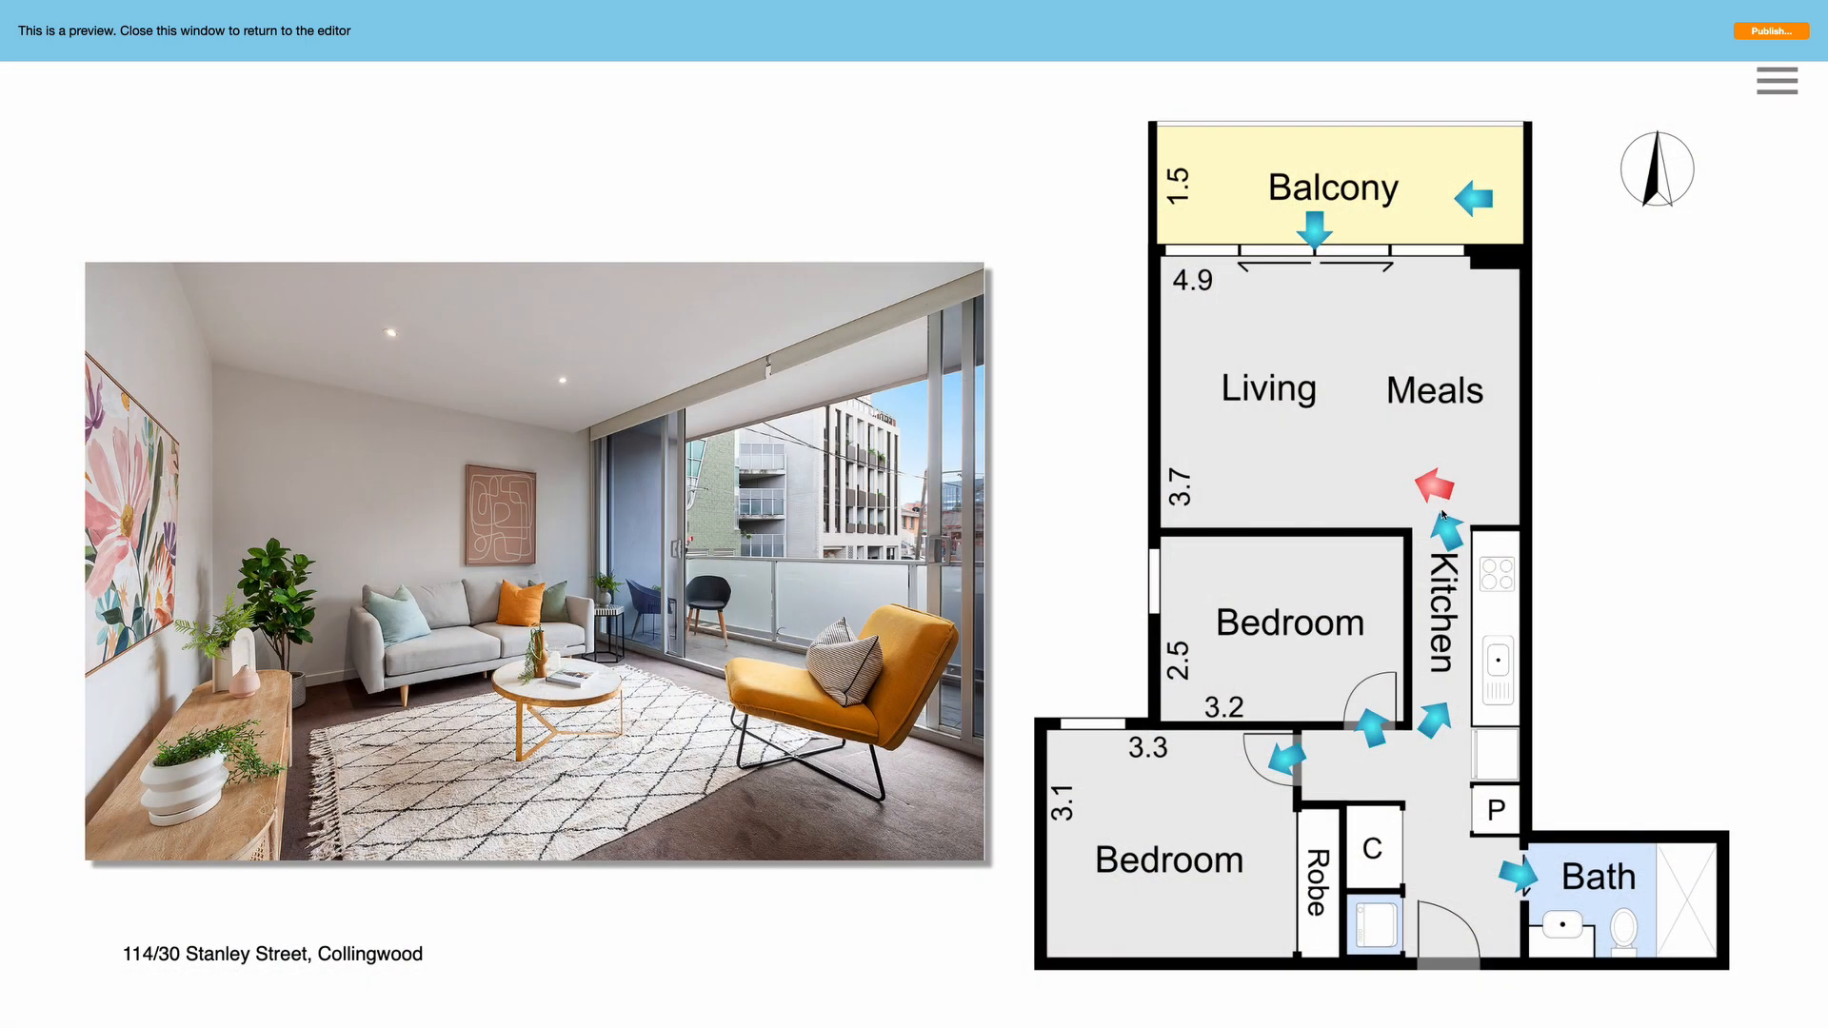
pyautogui.click(1446, 529)
pyautogui.click(1435, 724)
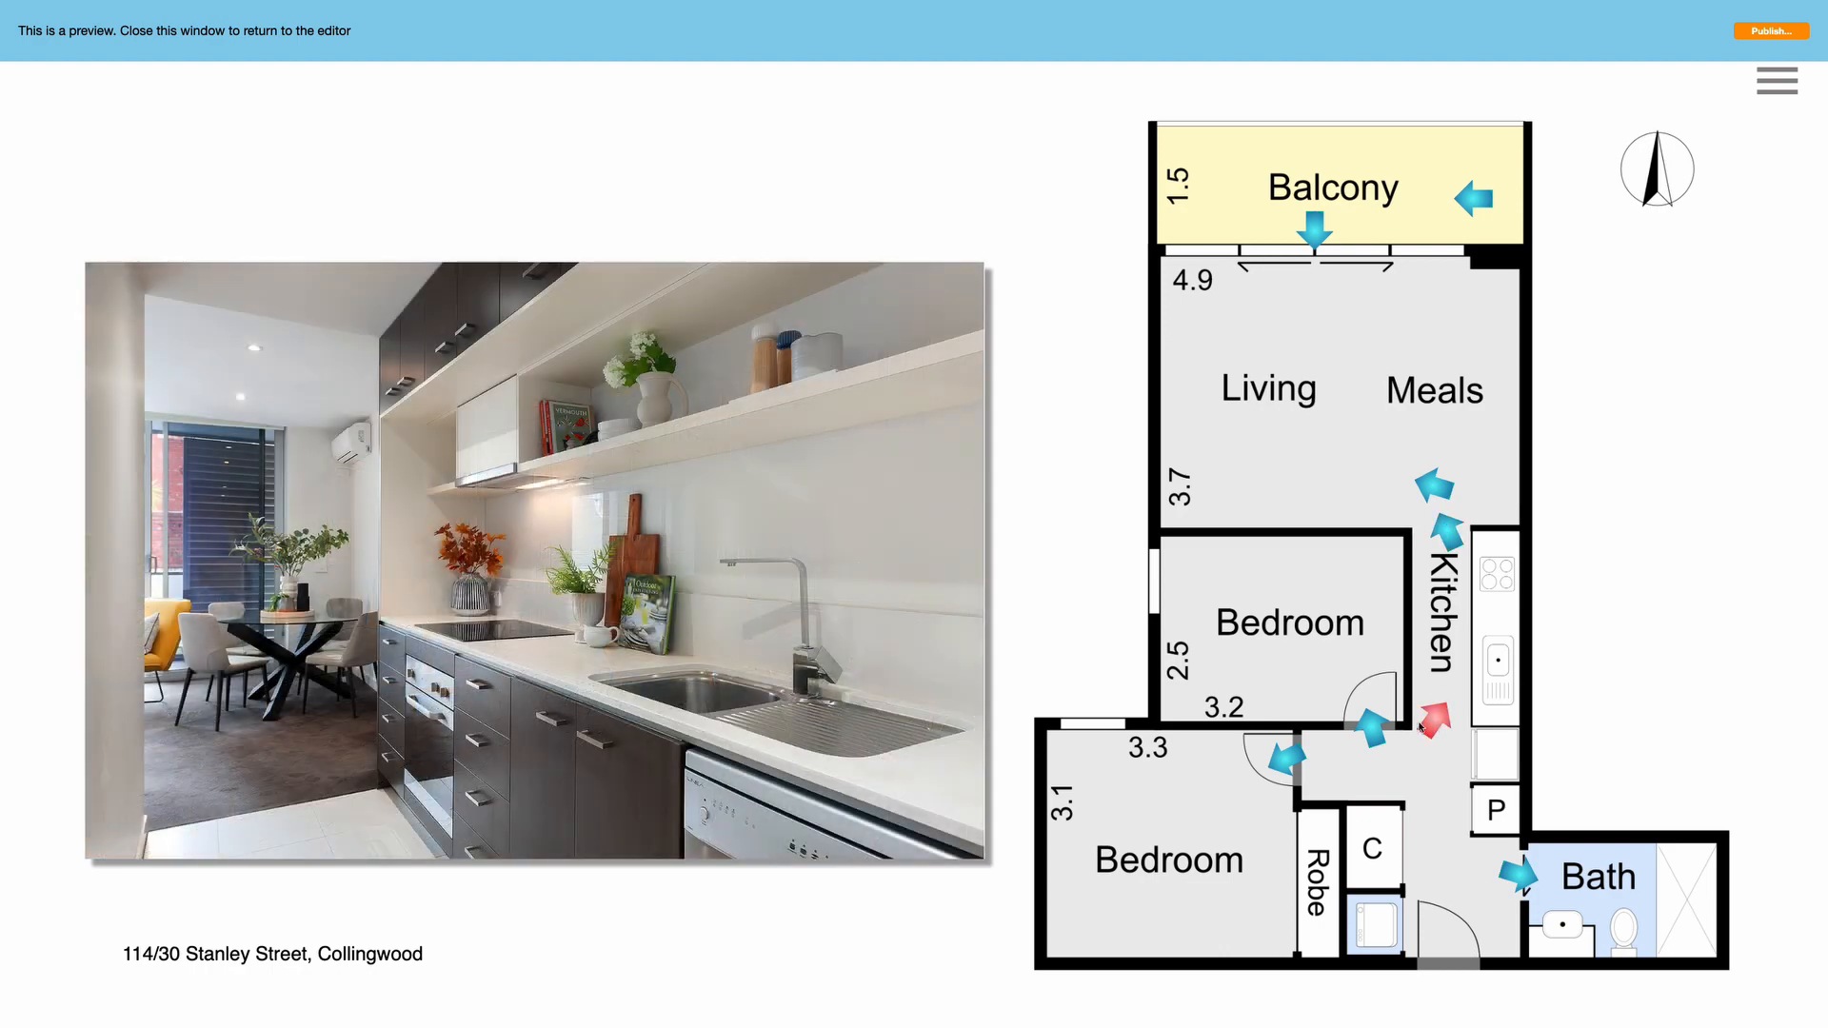
pyautogui.click(1374, 728)
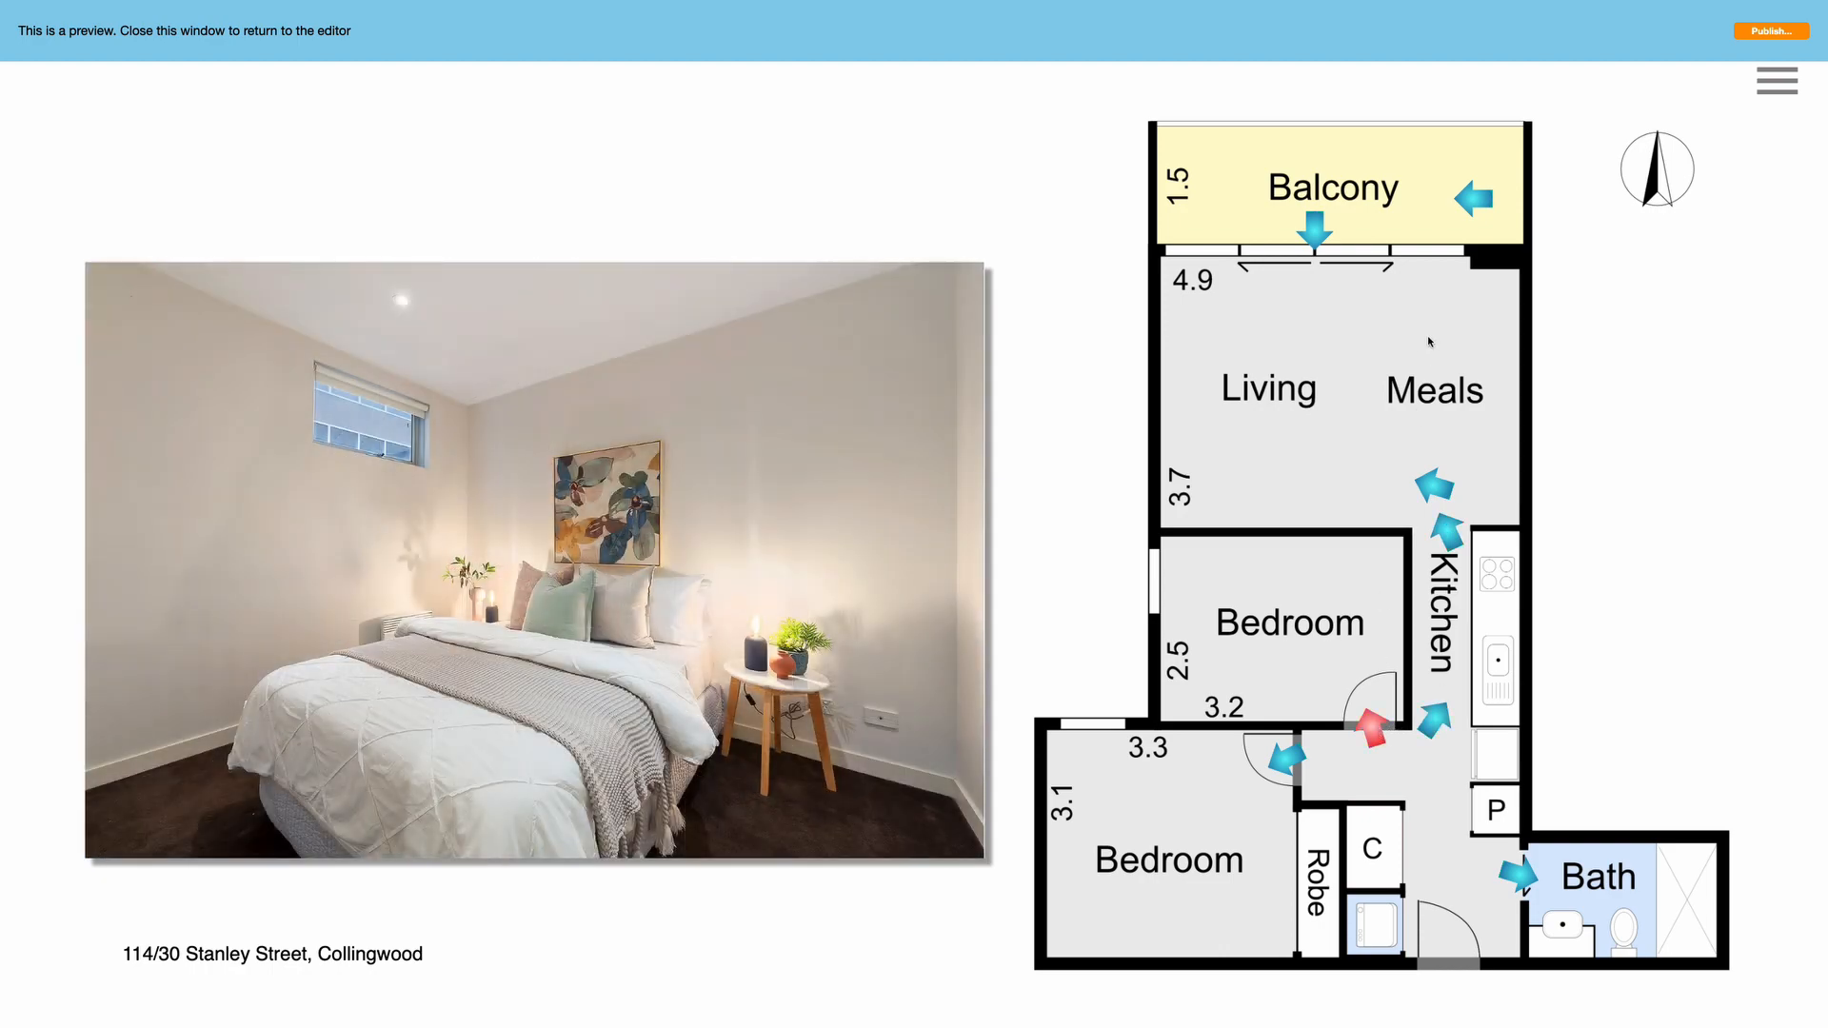
pyautogui.click(1485, 201)
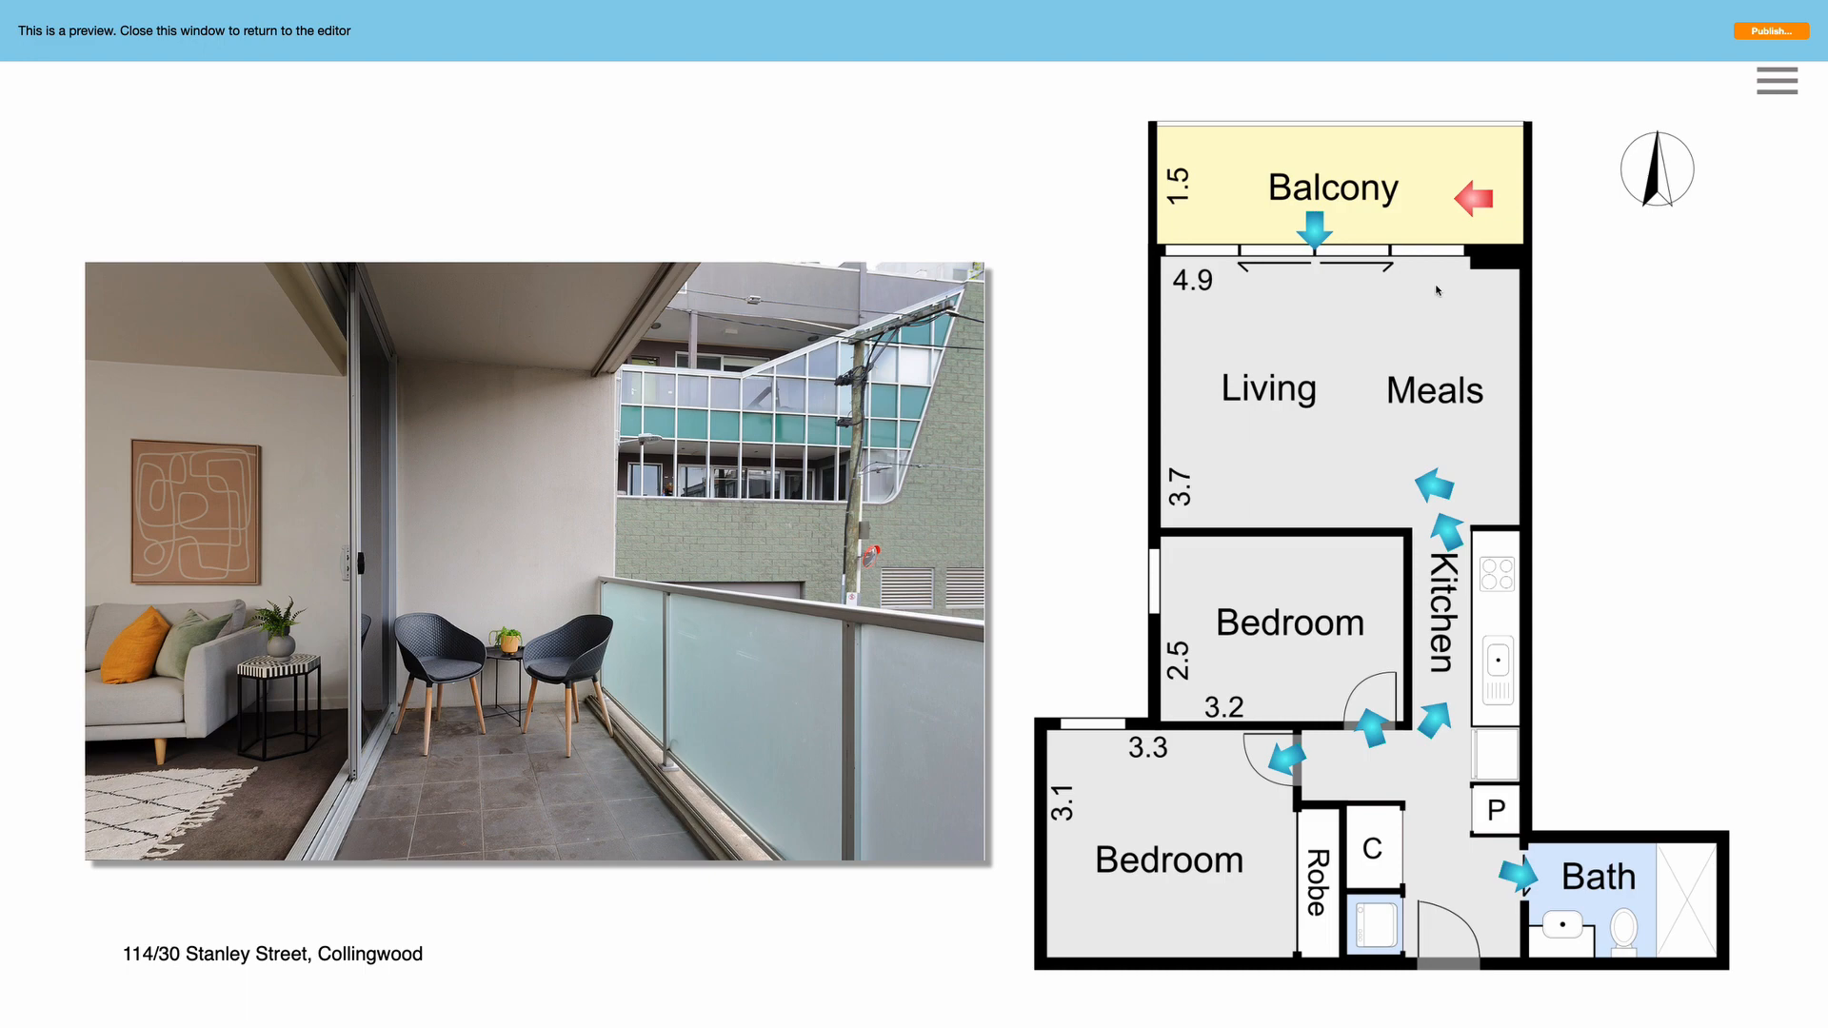
pyautogui.press('super+w')
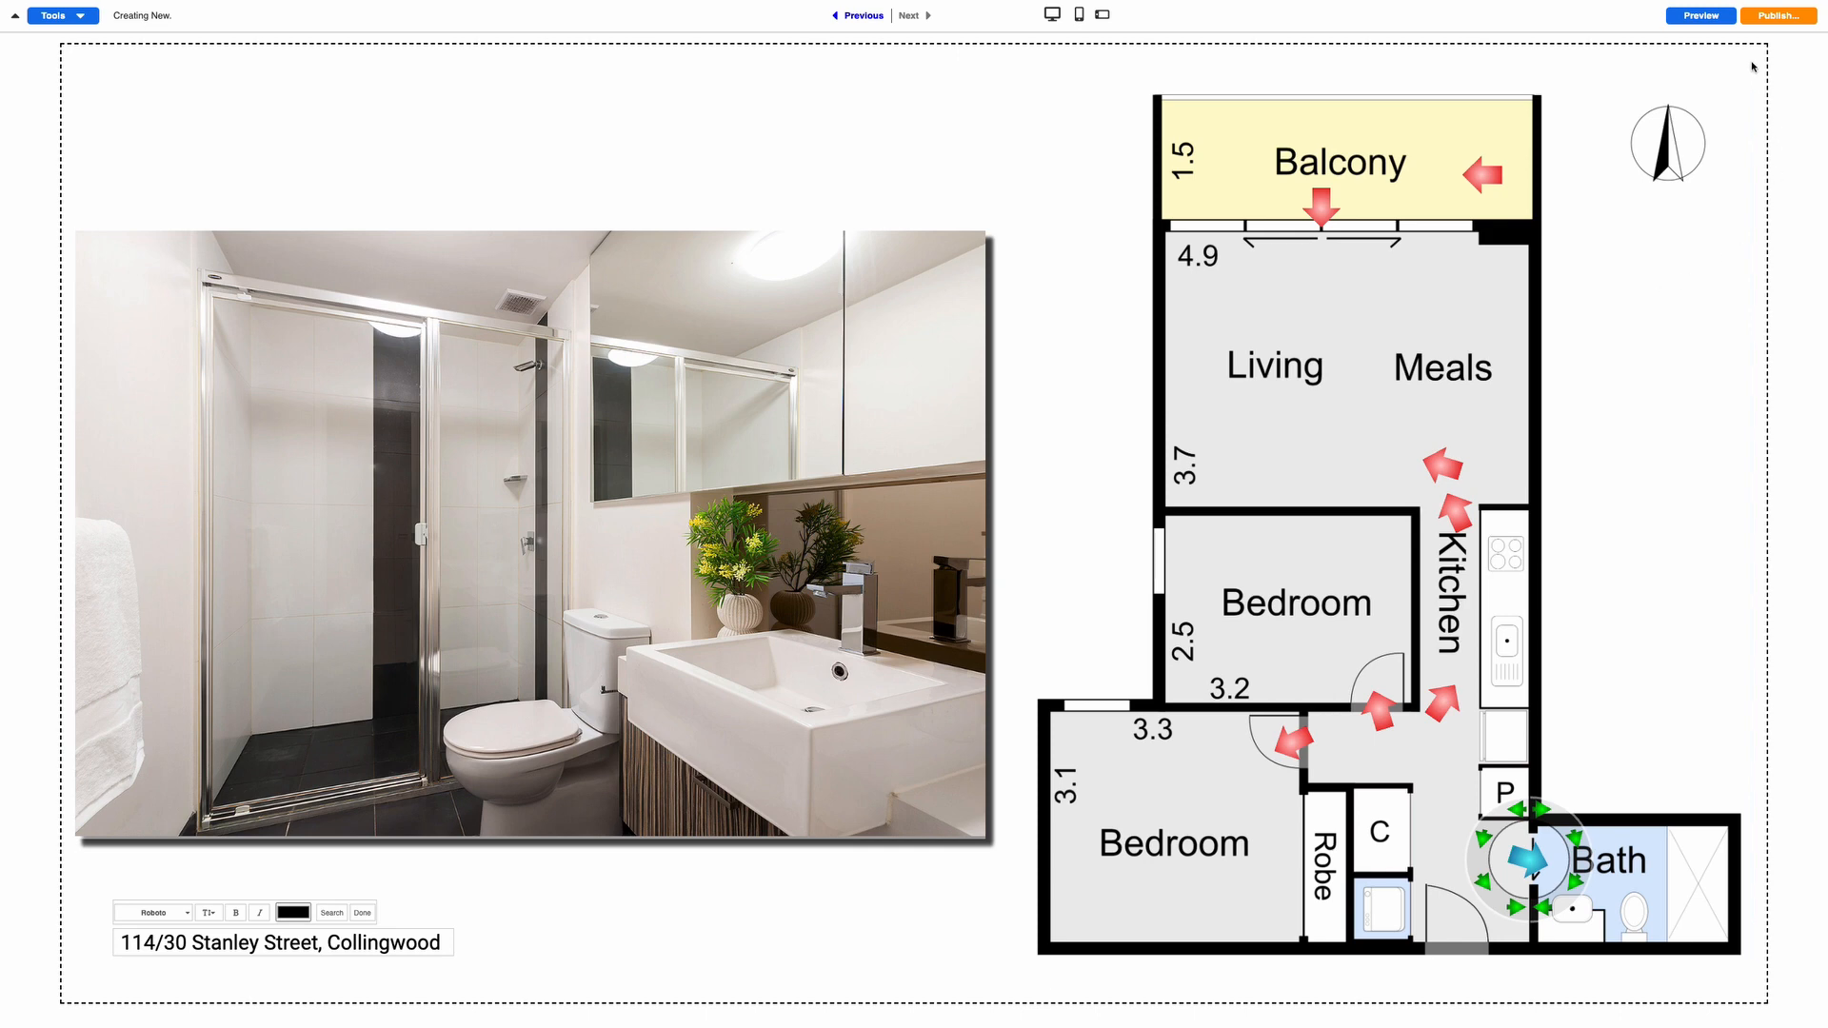
# Publish the iFloorPlan for 1 credit, copy its public link and view the sharing options
pyautogui.click(1780, 17)
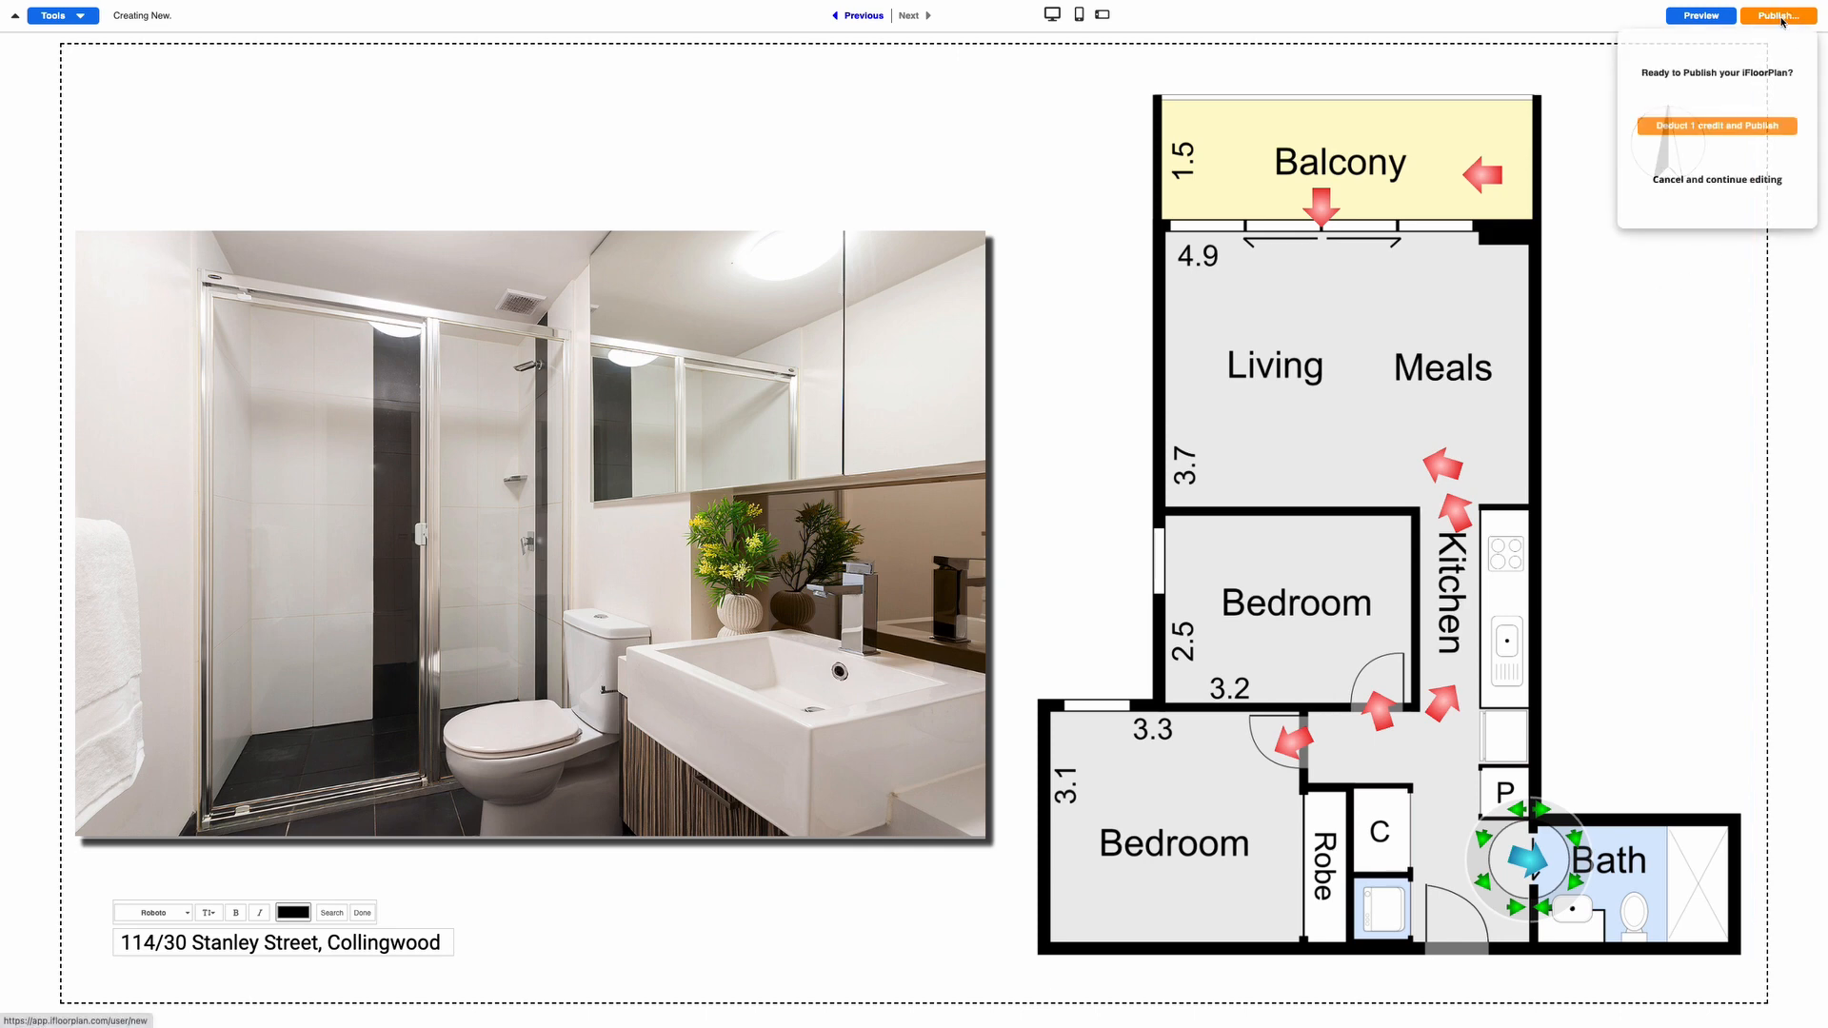
pyautogui.click(1711, 128)
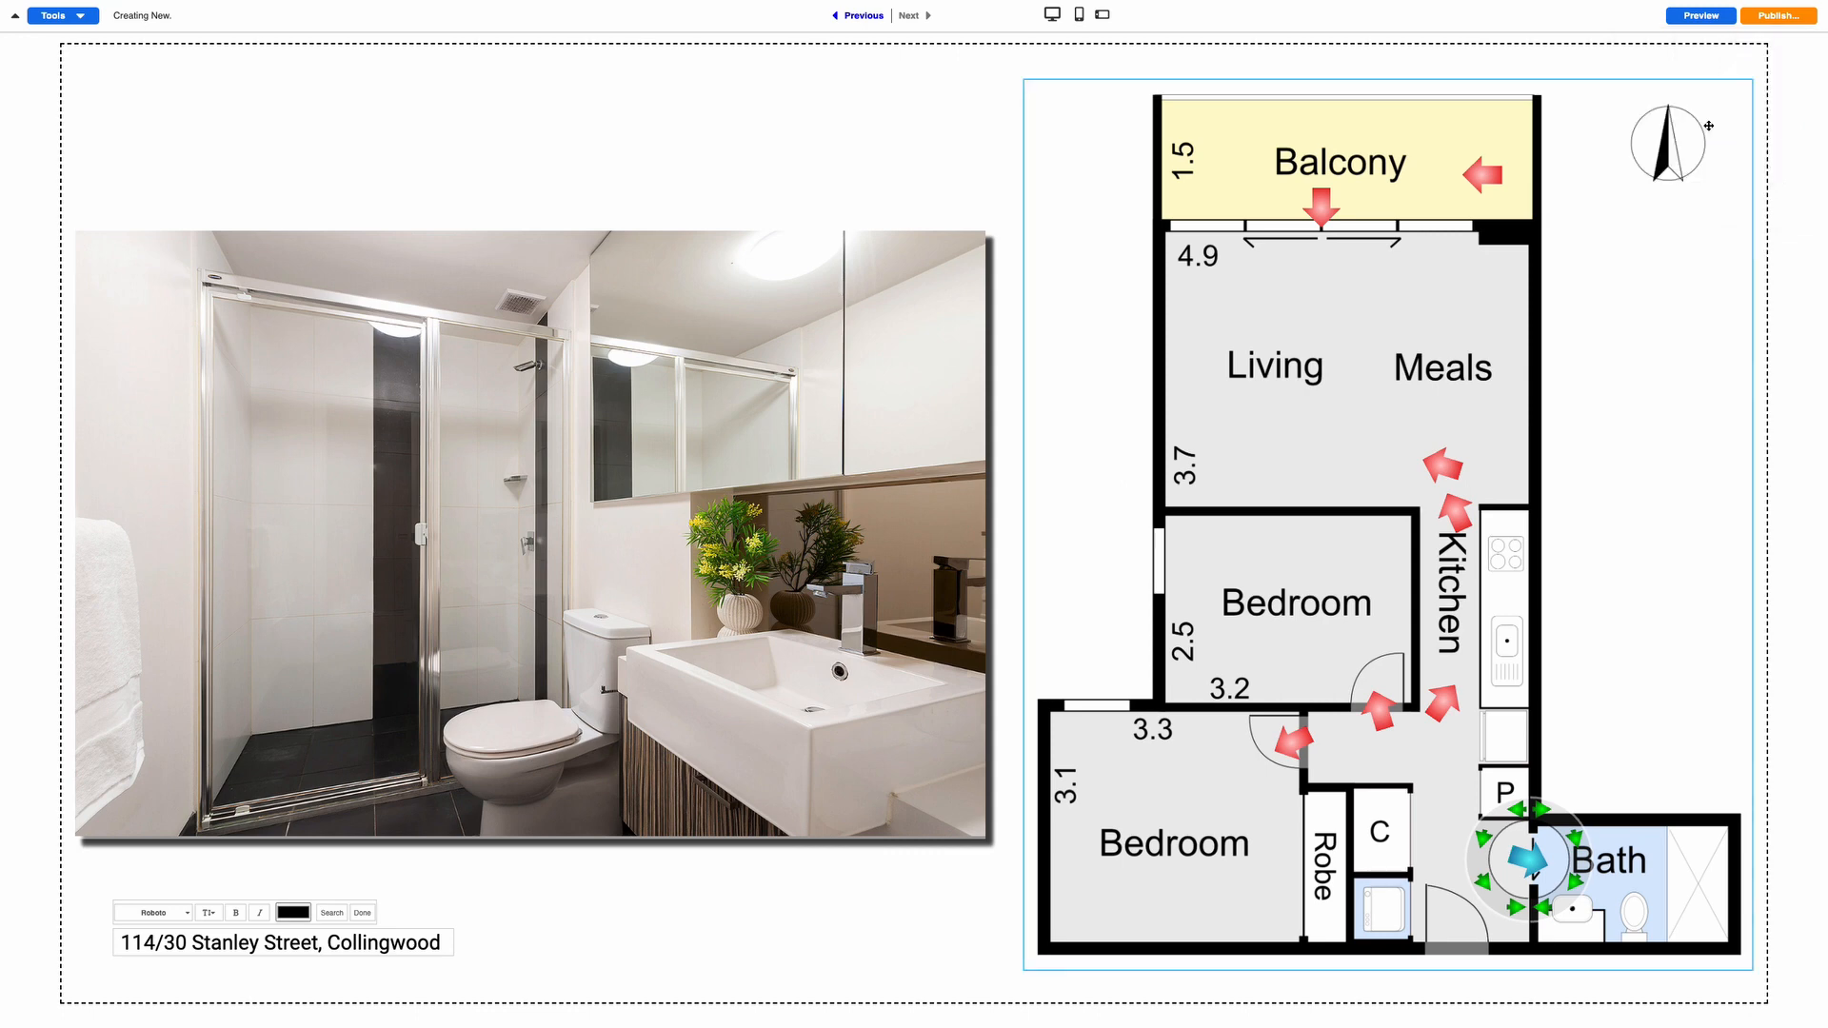
pyautogui.click(1561, 169)
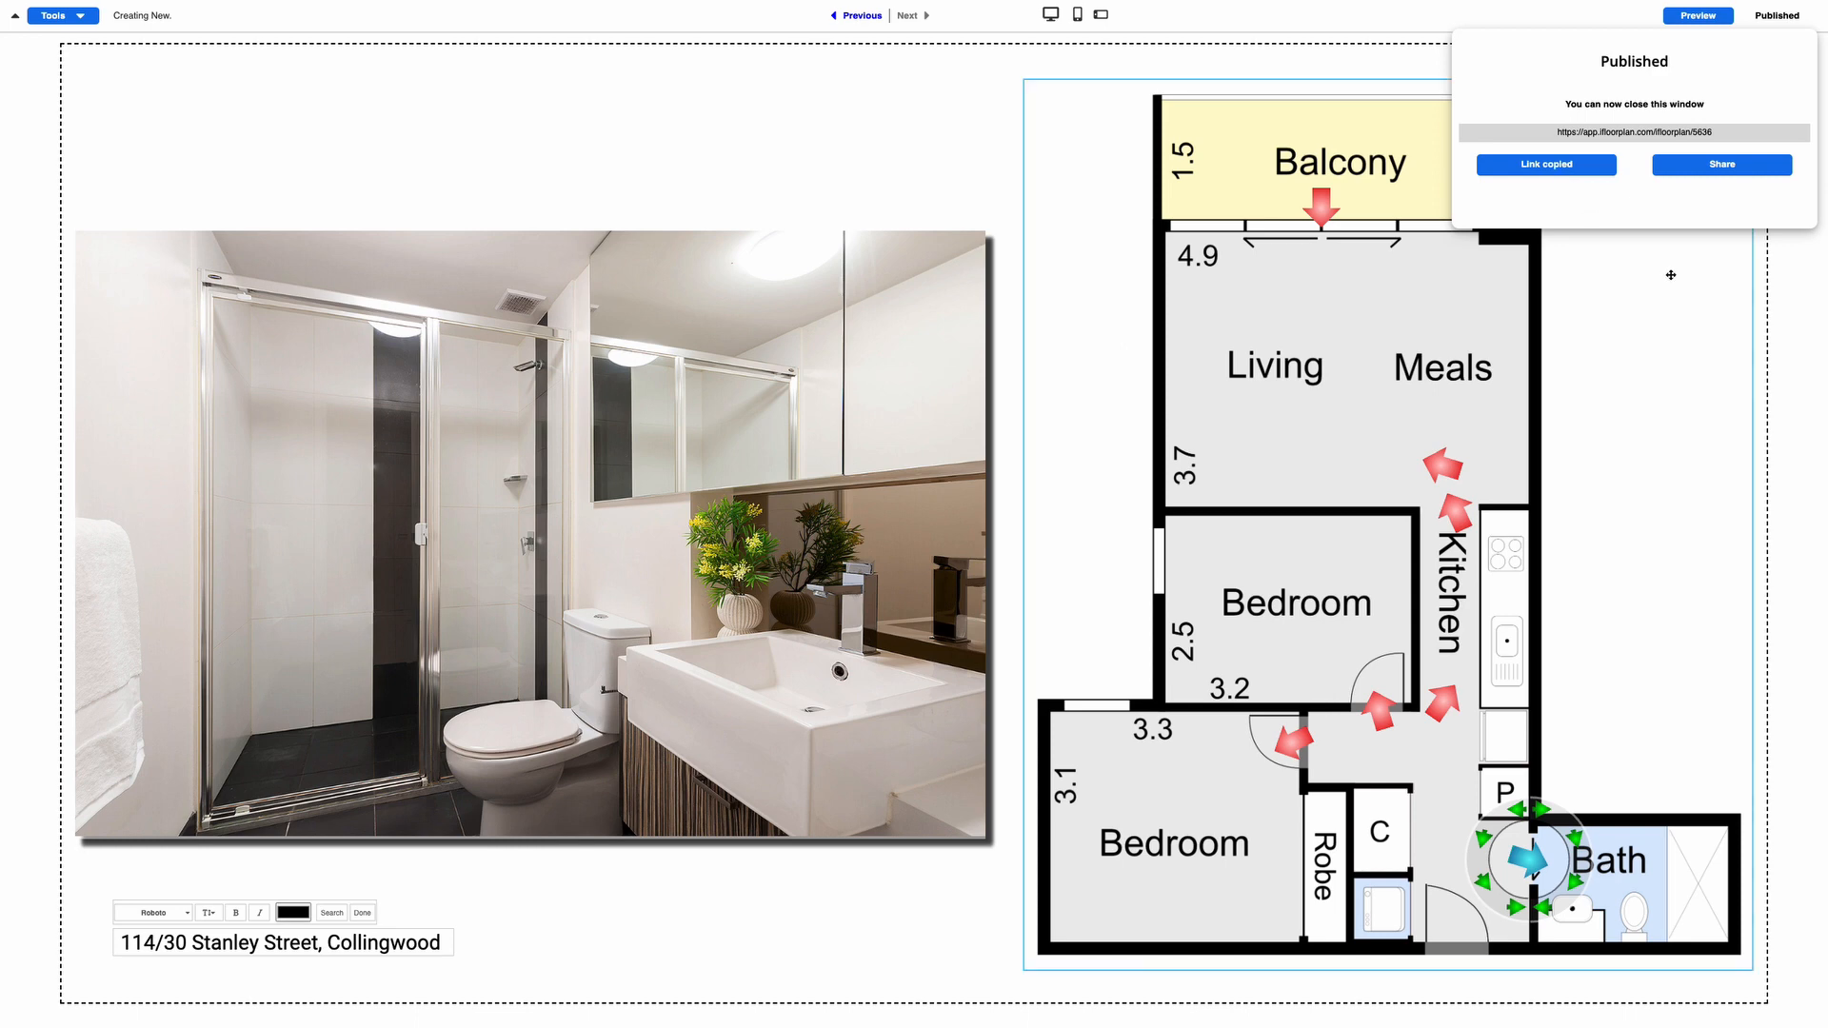
pyautogui.click(1726, 167)
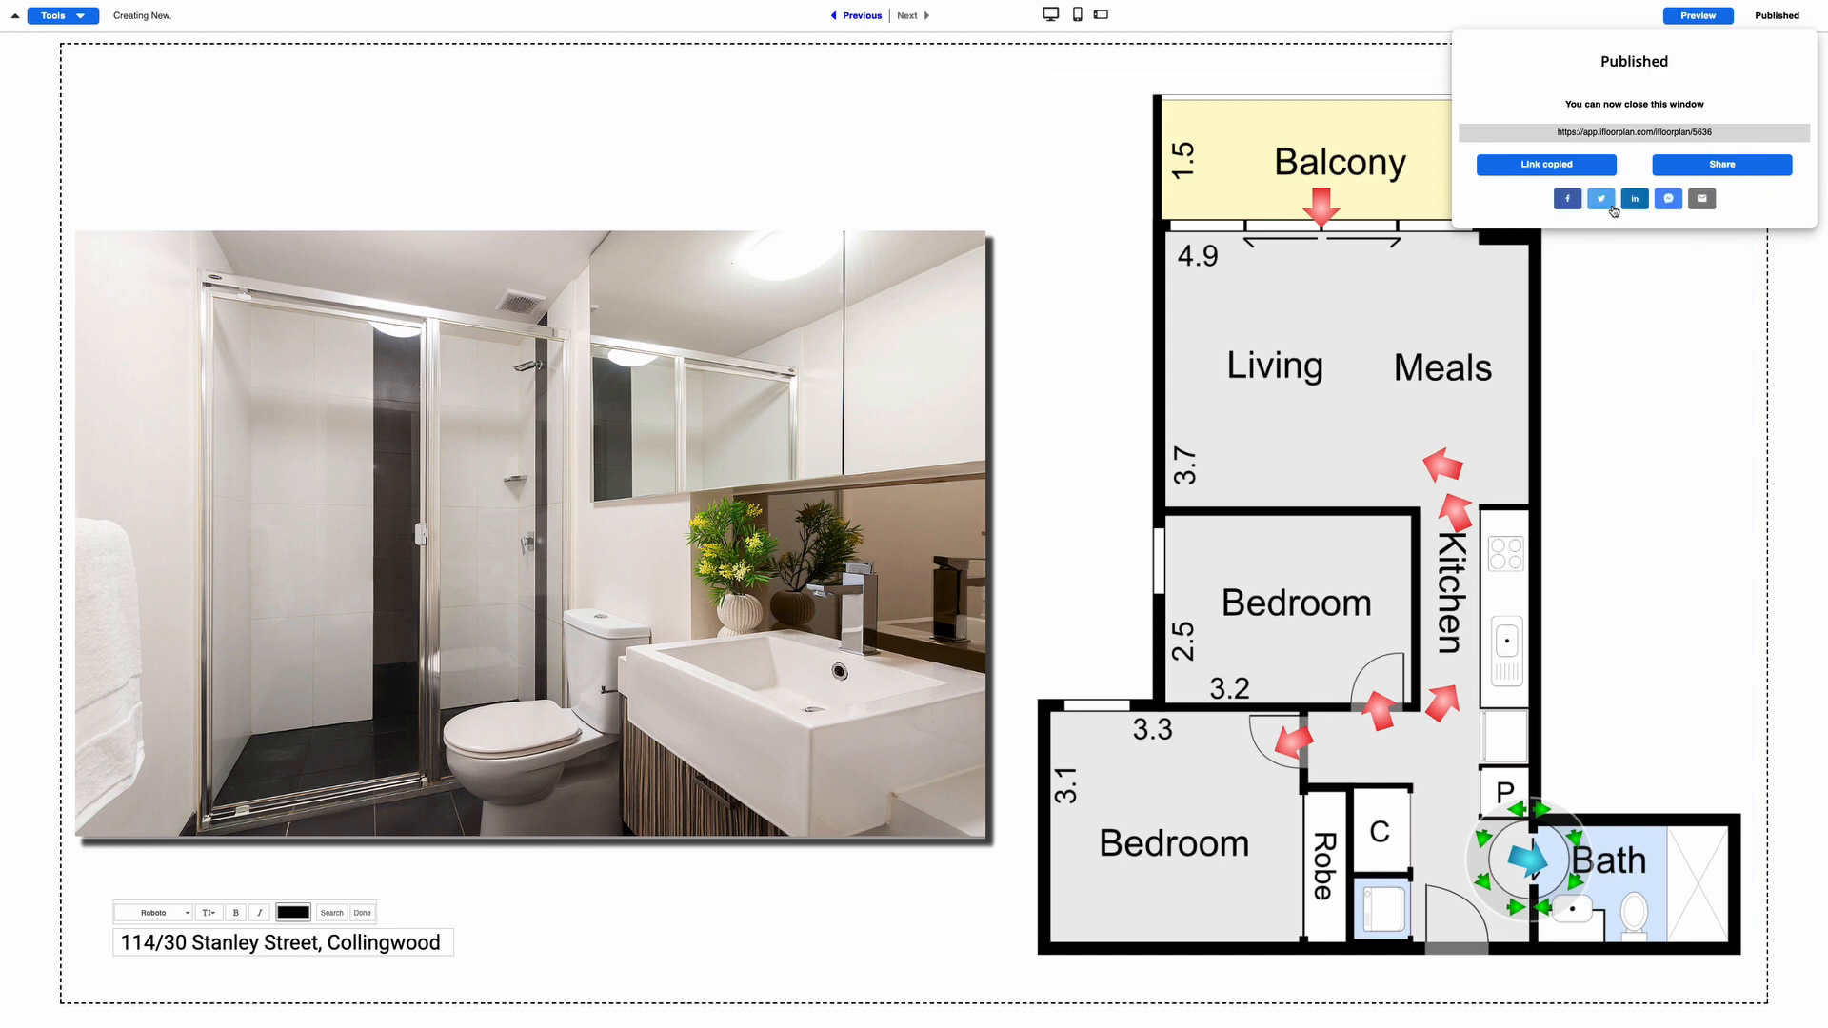
pyautogui.click(1640, 298)
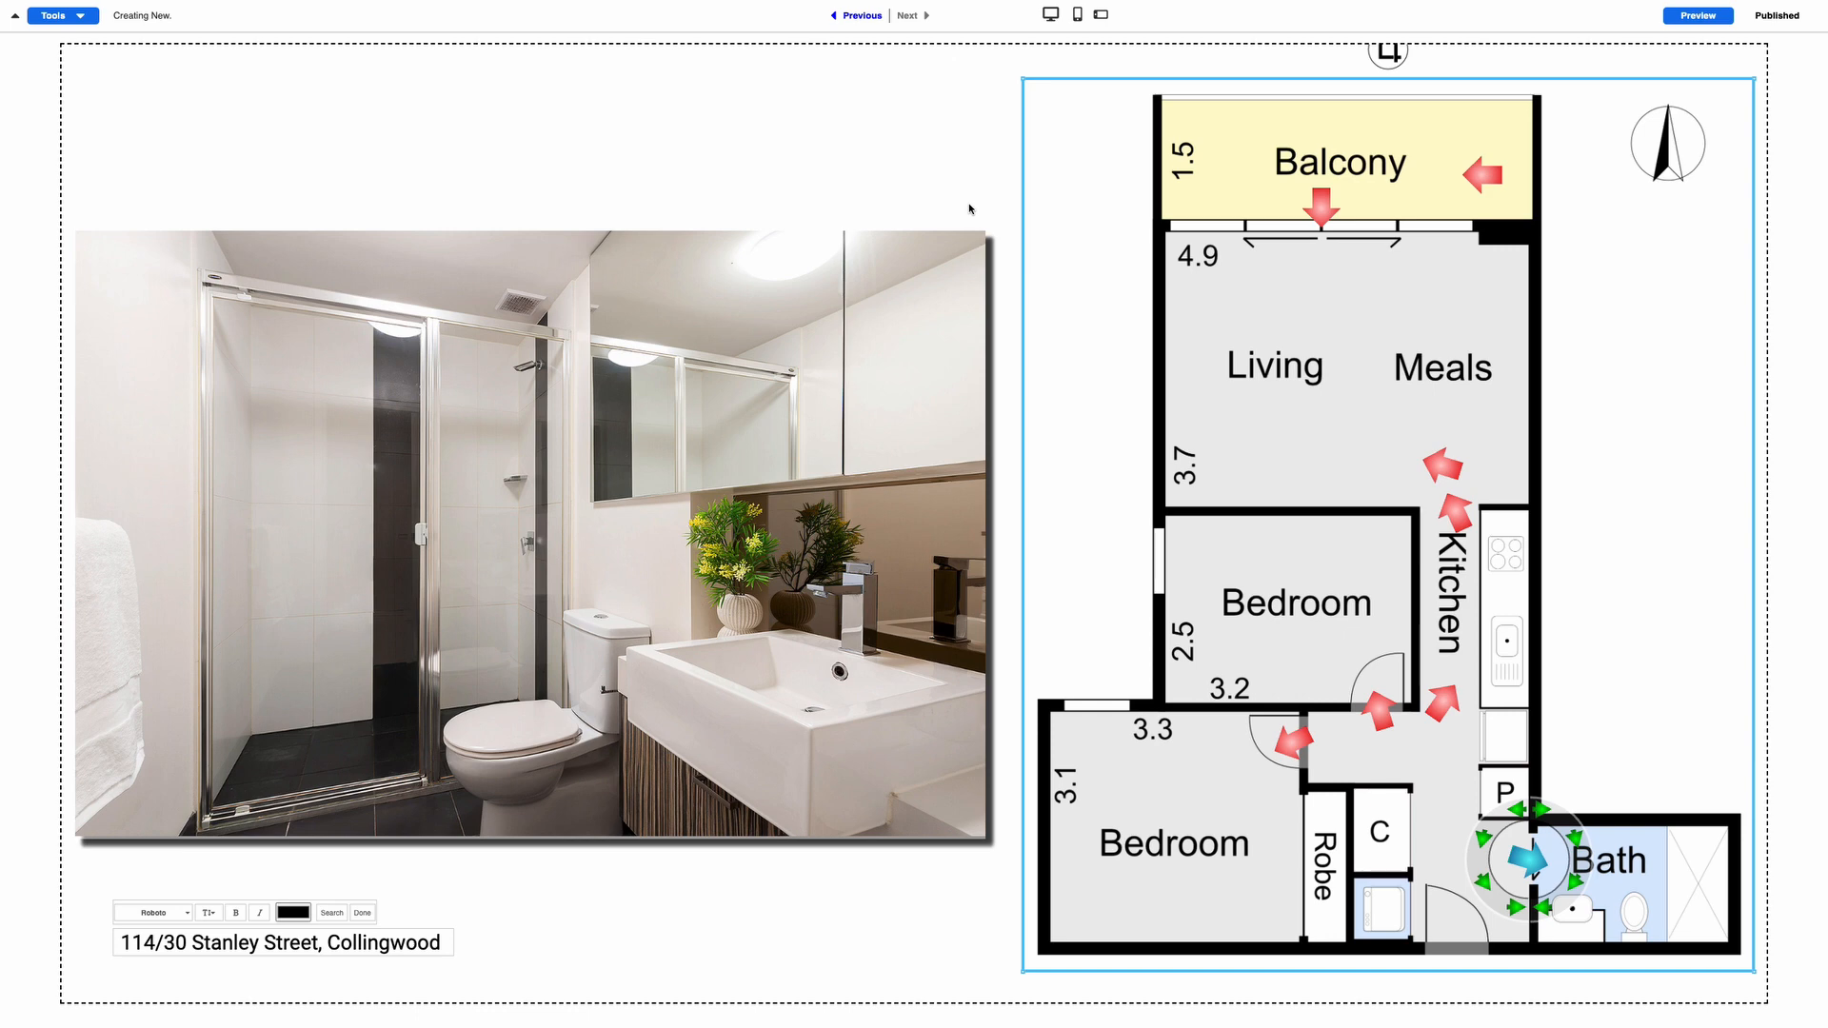
# In the Image Library, set the checked living-room photo as the splash-screen cover and save
pyautogui.click(59, 16)
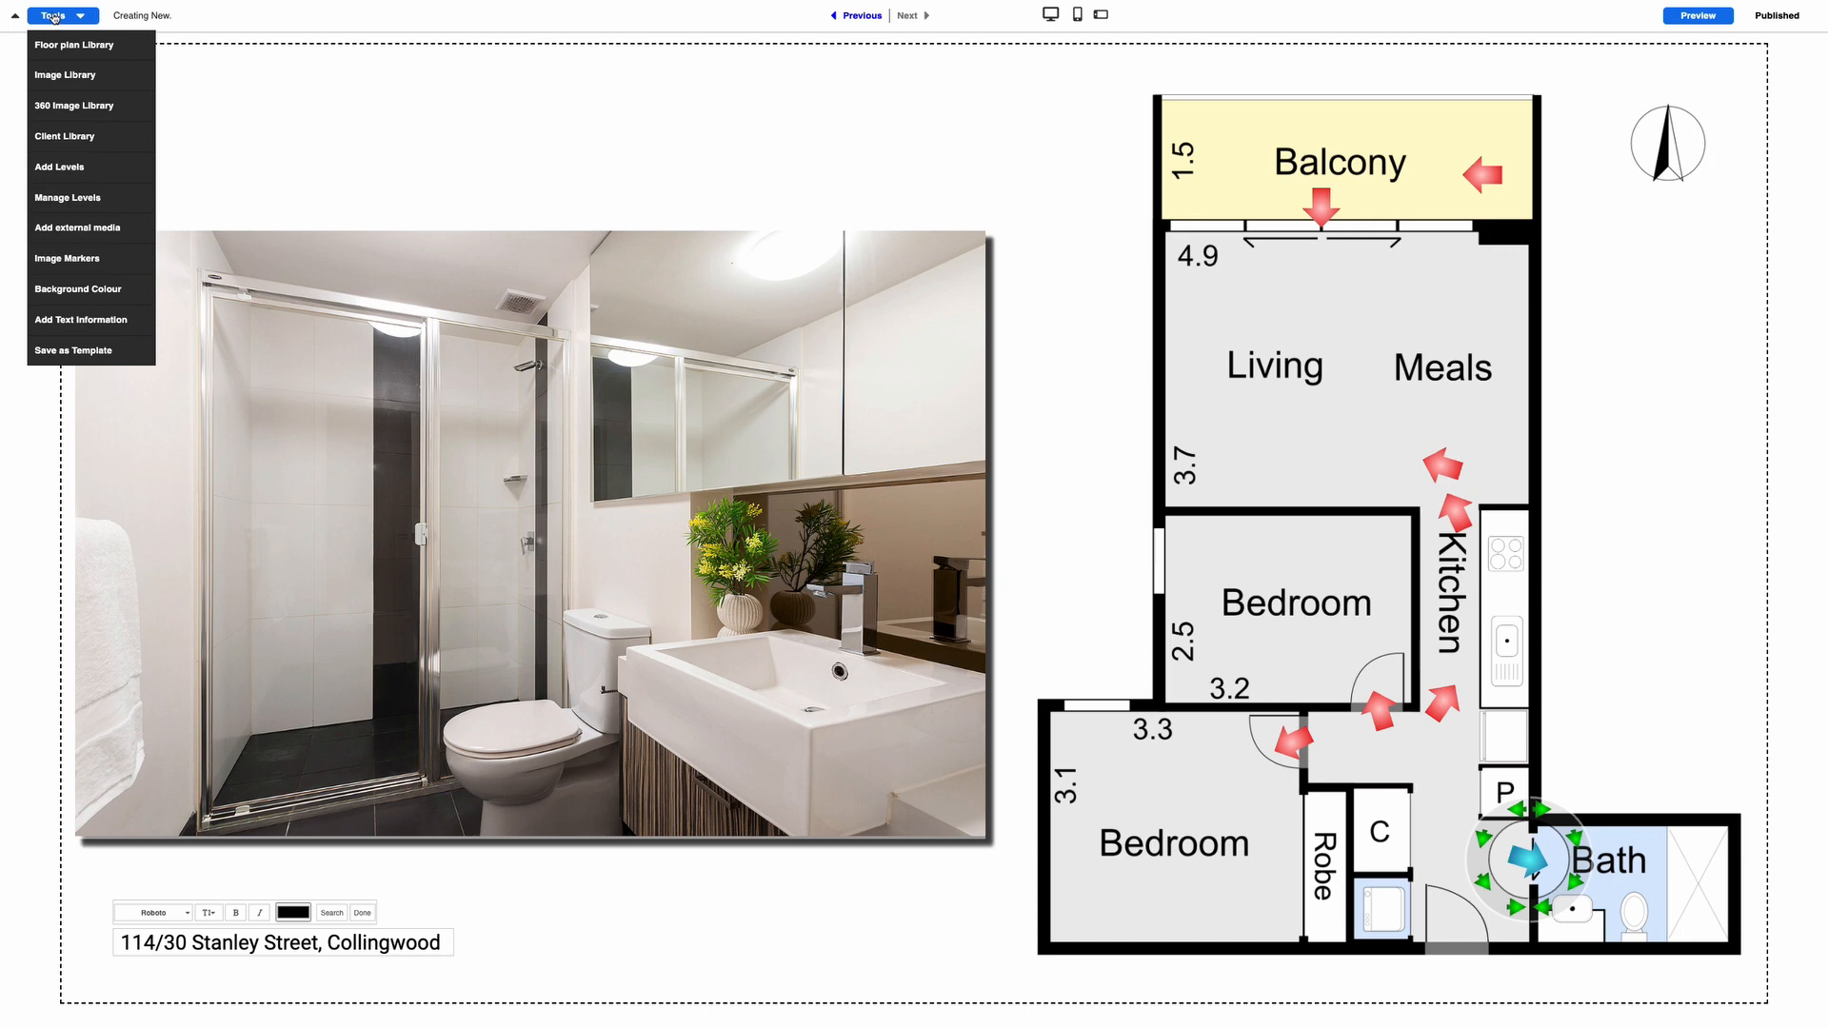
pyautogui.click(55, 76)
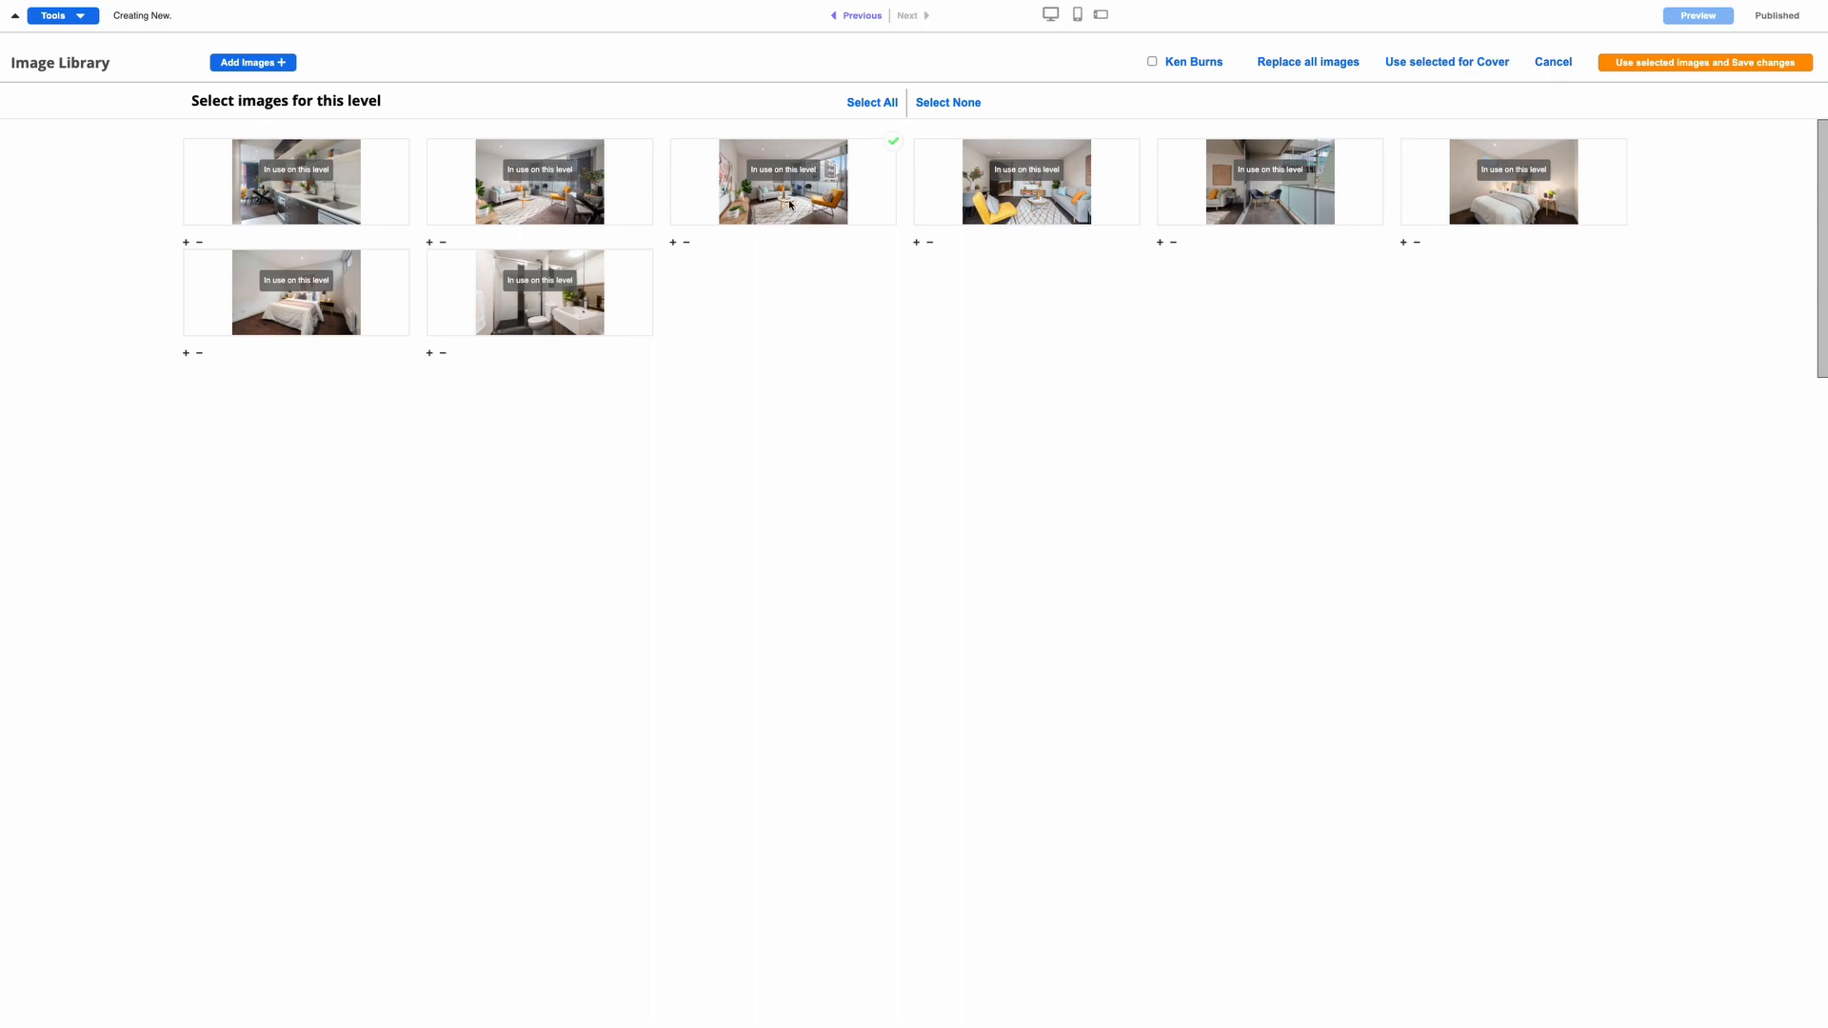
pyautogui.click(1443, 65)
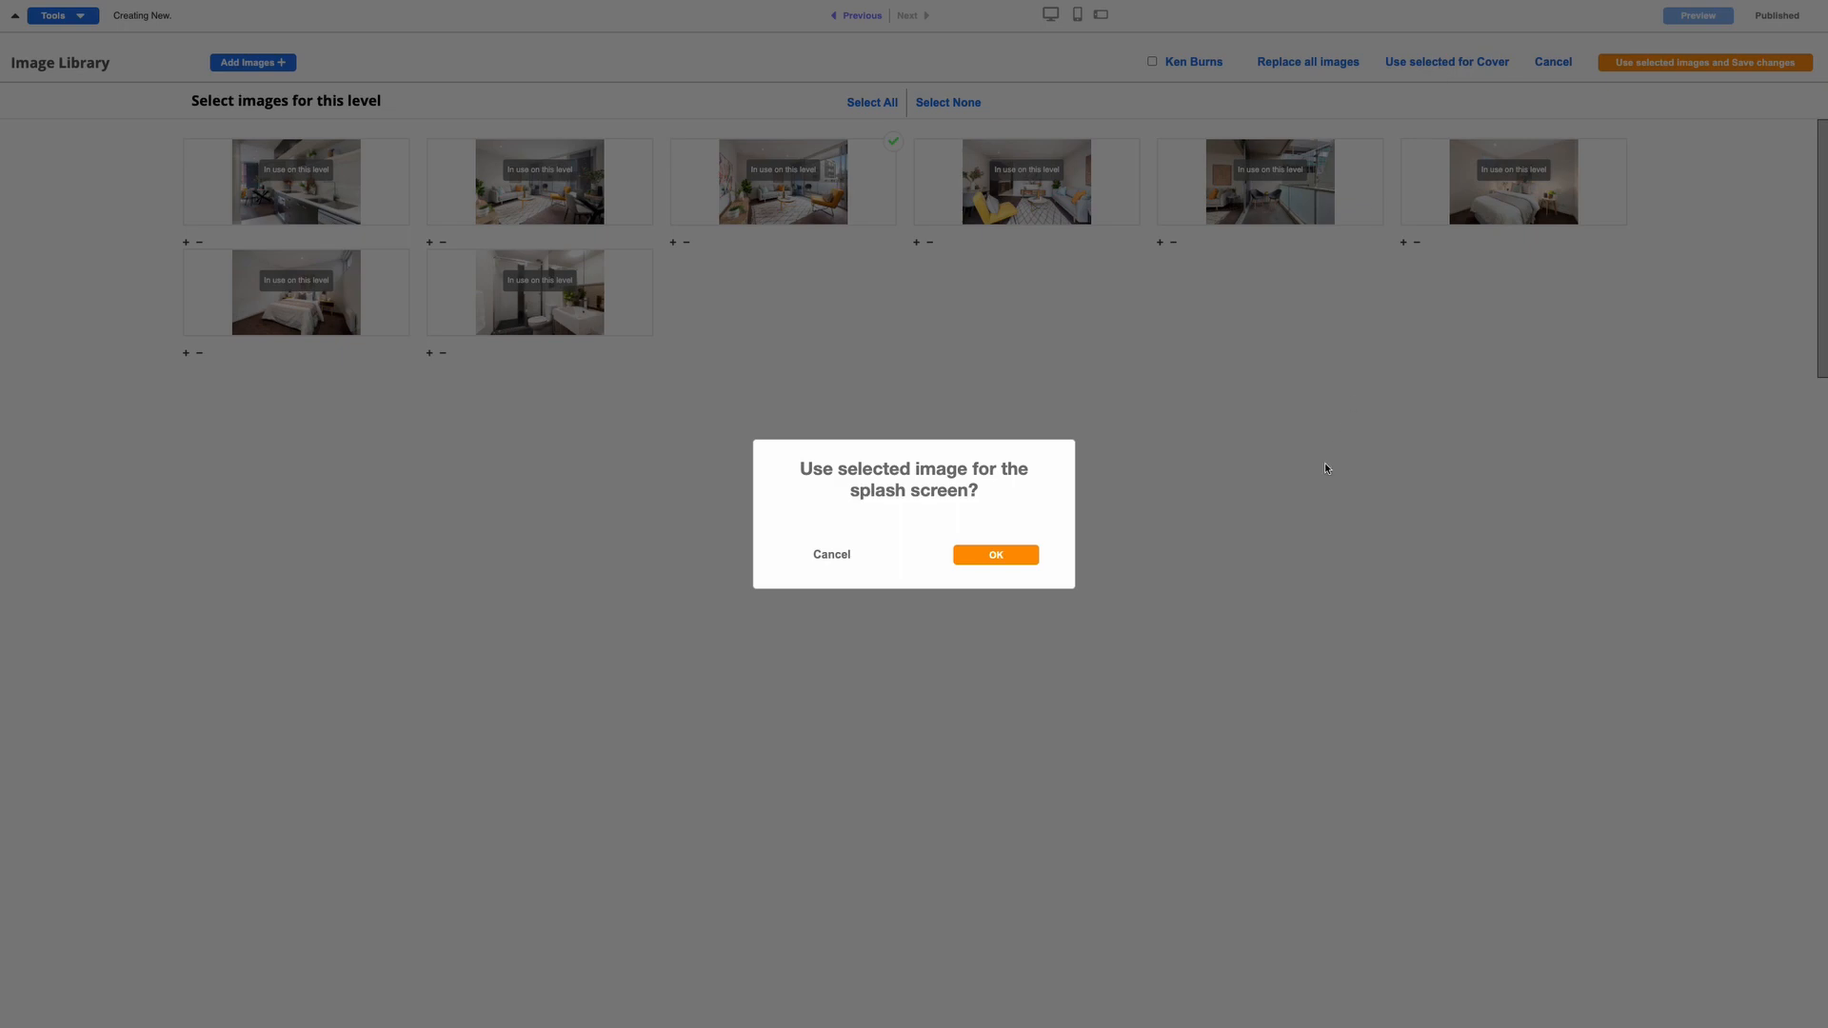
pyautogui.click(995, 557)
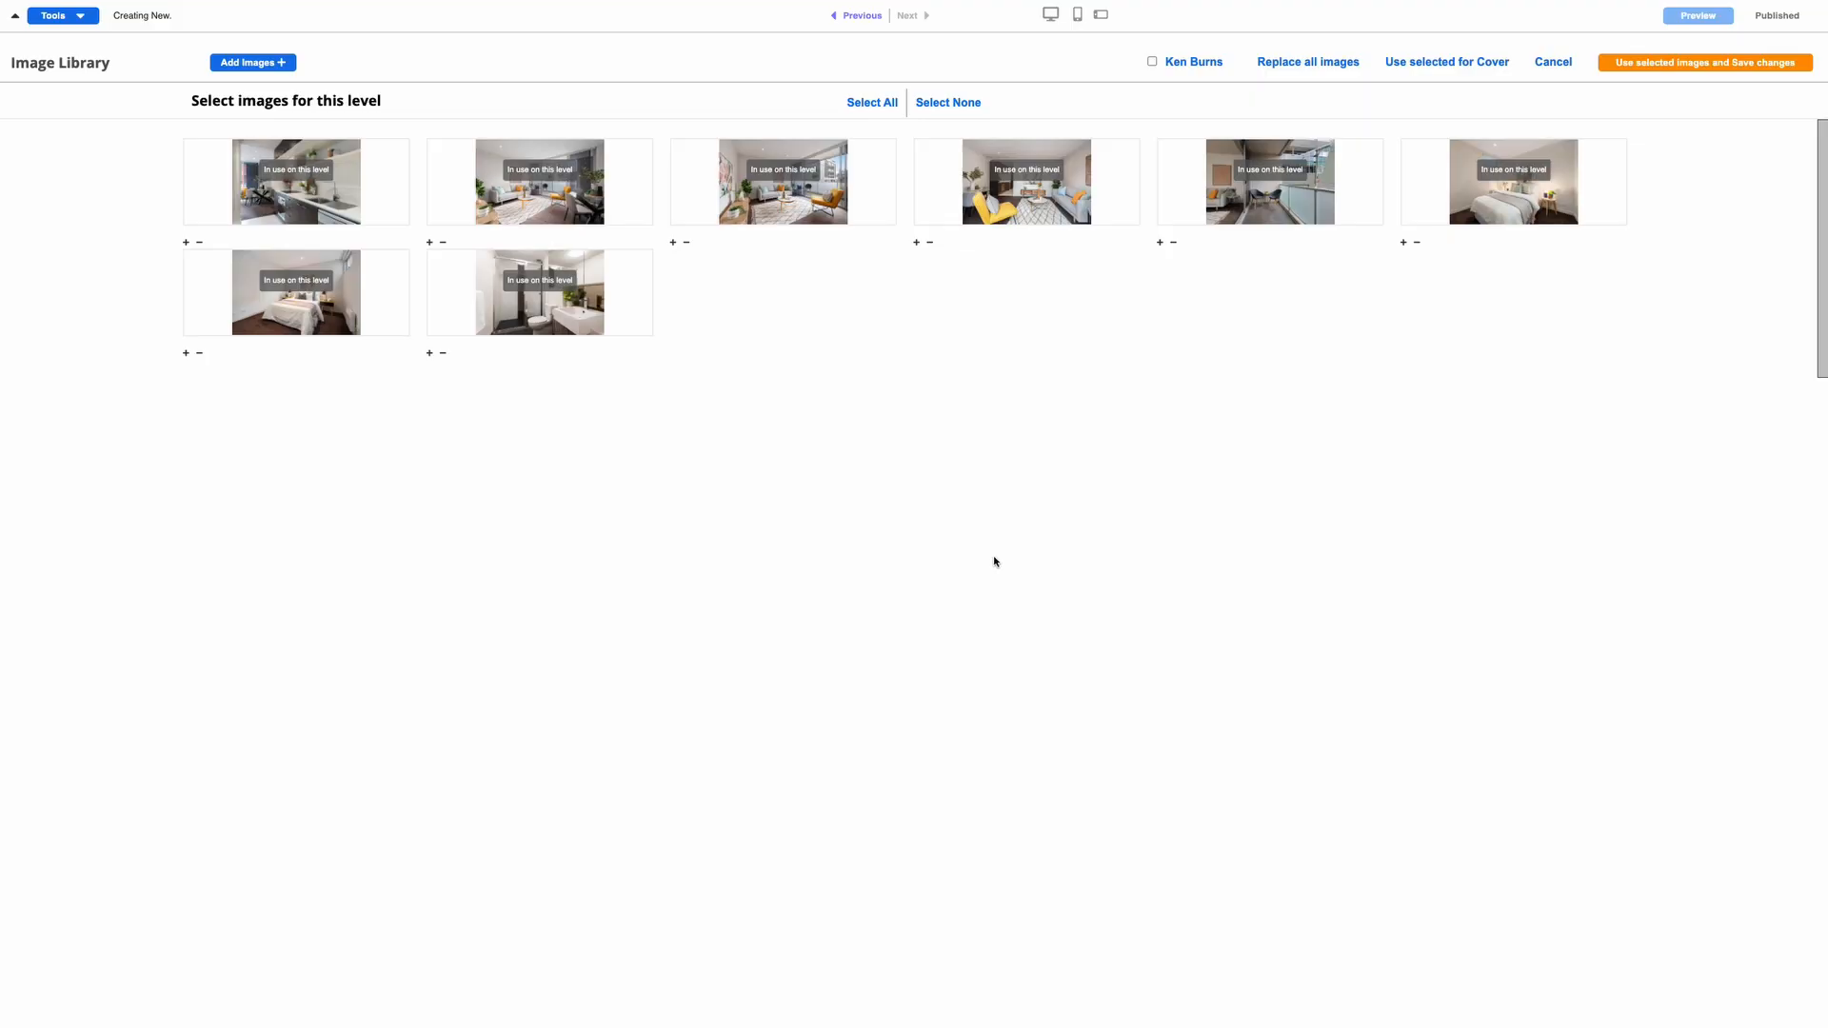
pyautogui.click(1698, 71)
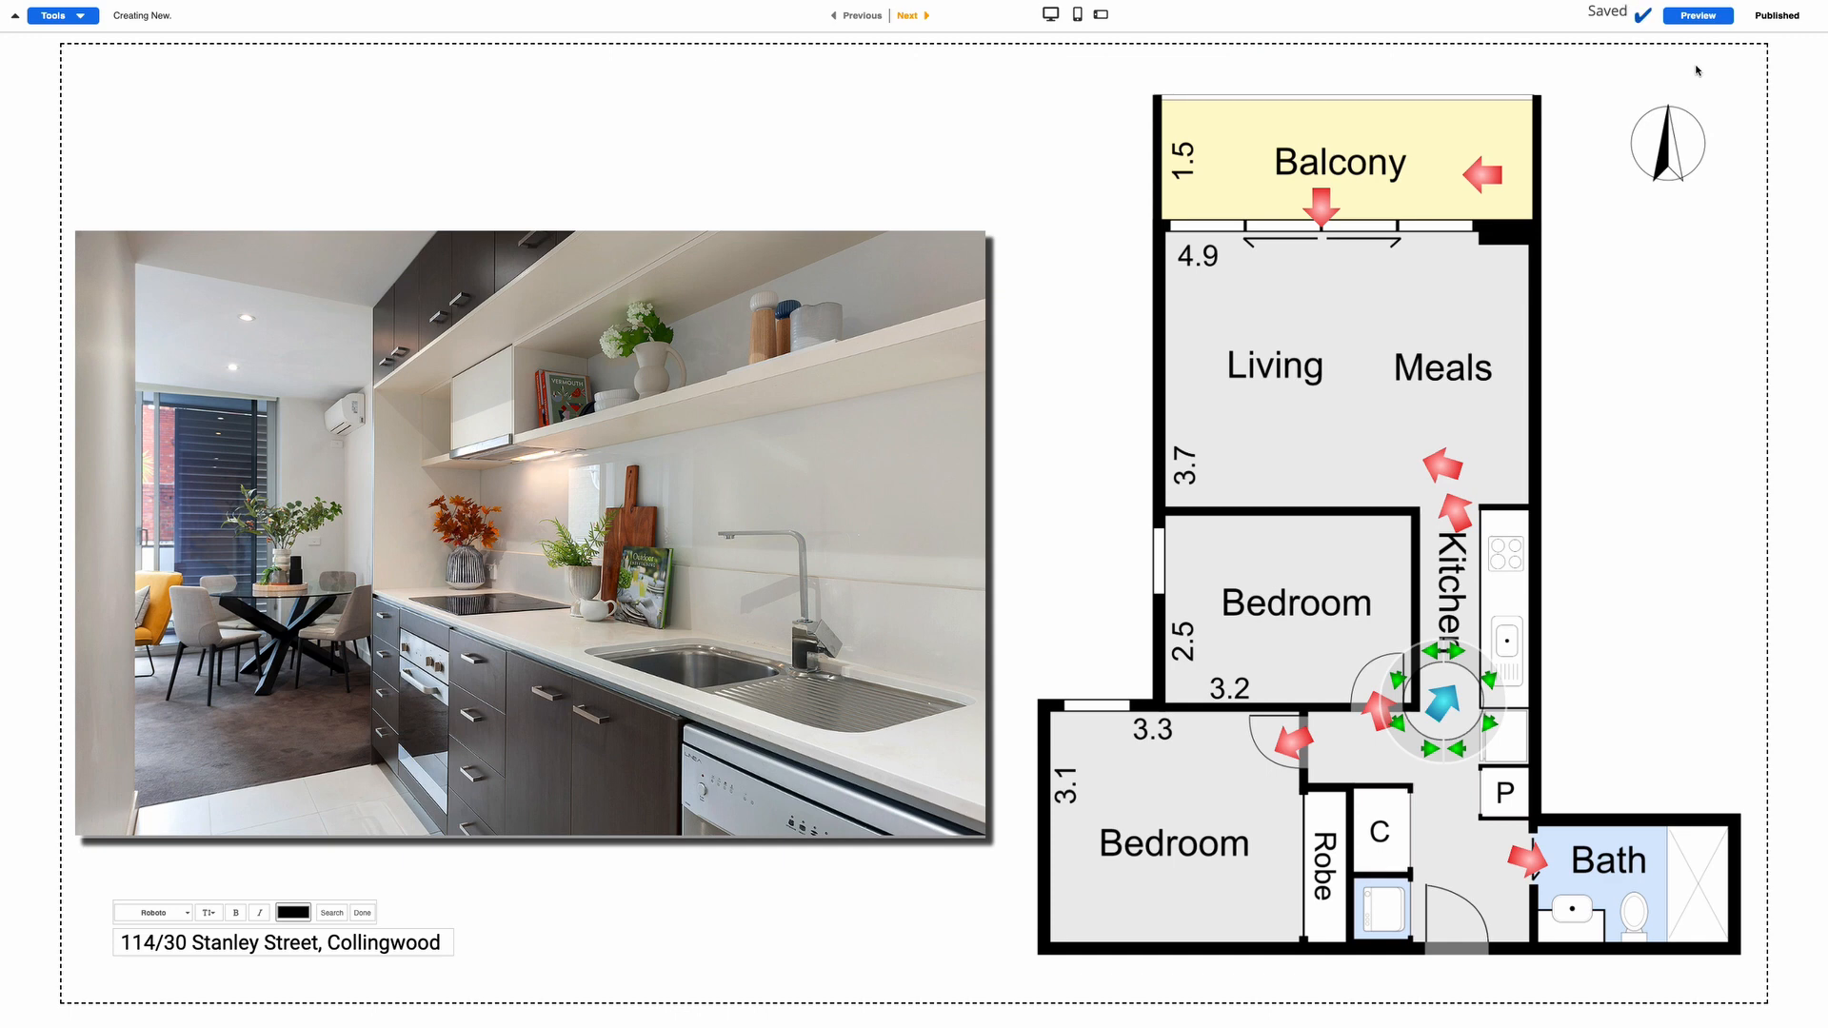
pyautogui.click(1698, 16)
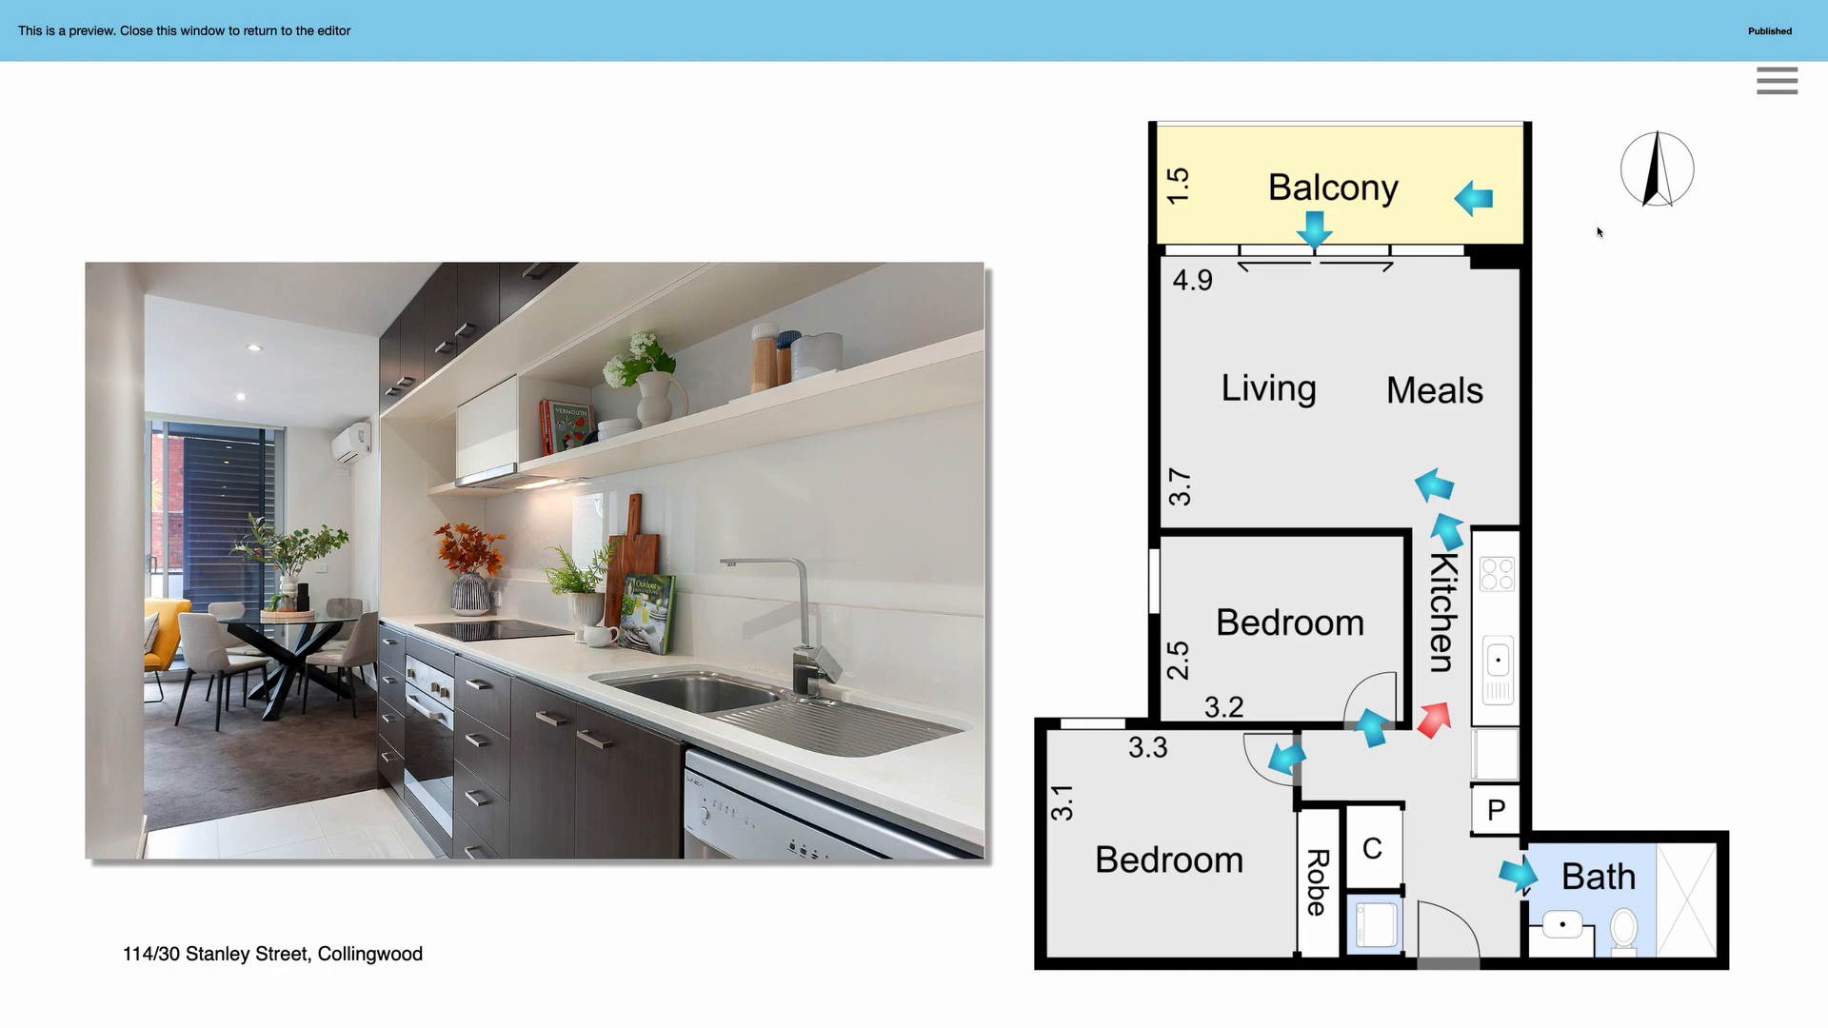
pyautogui.click(1313, 224)
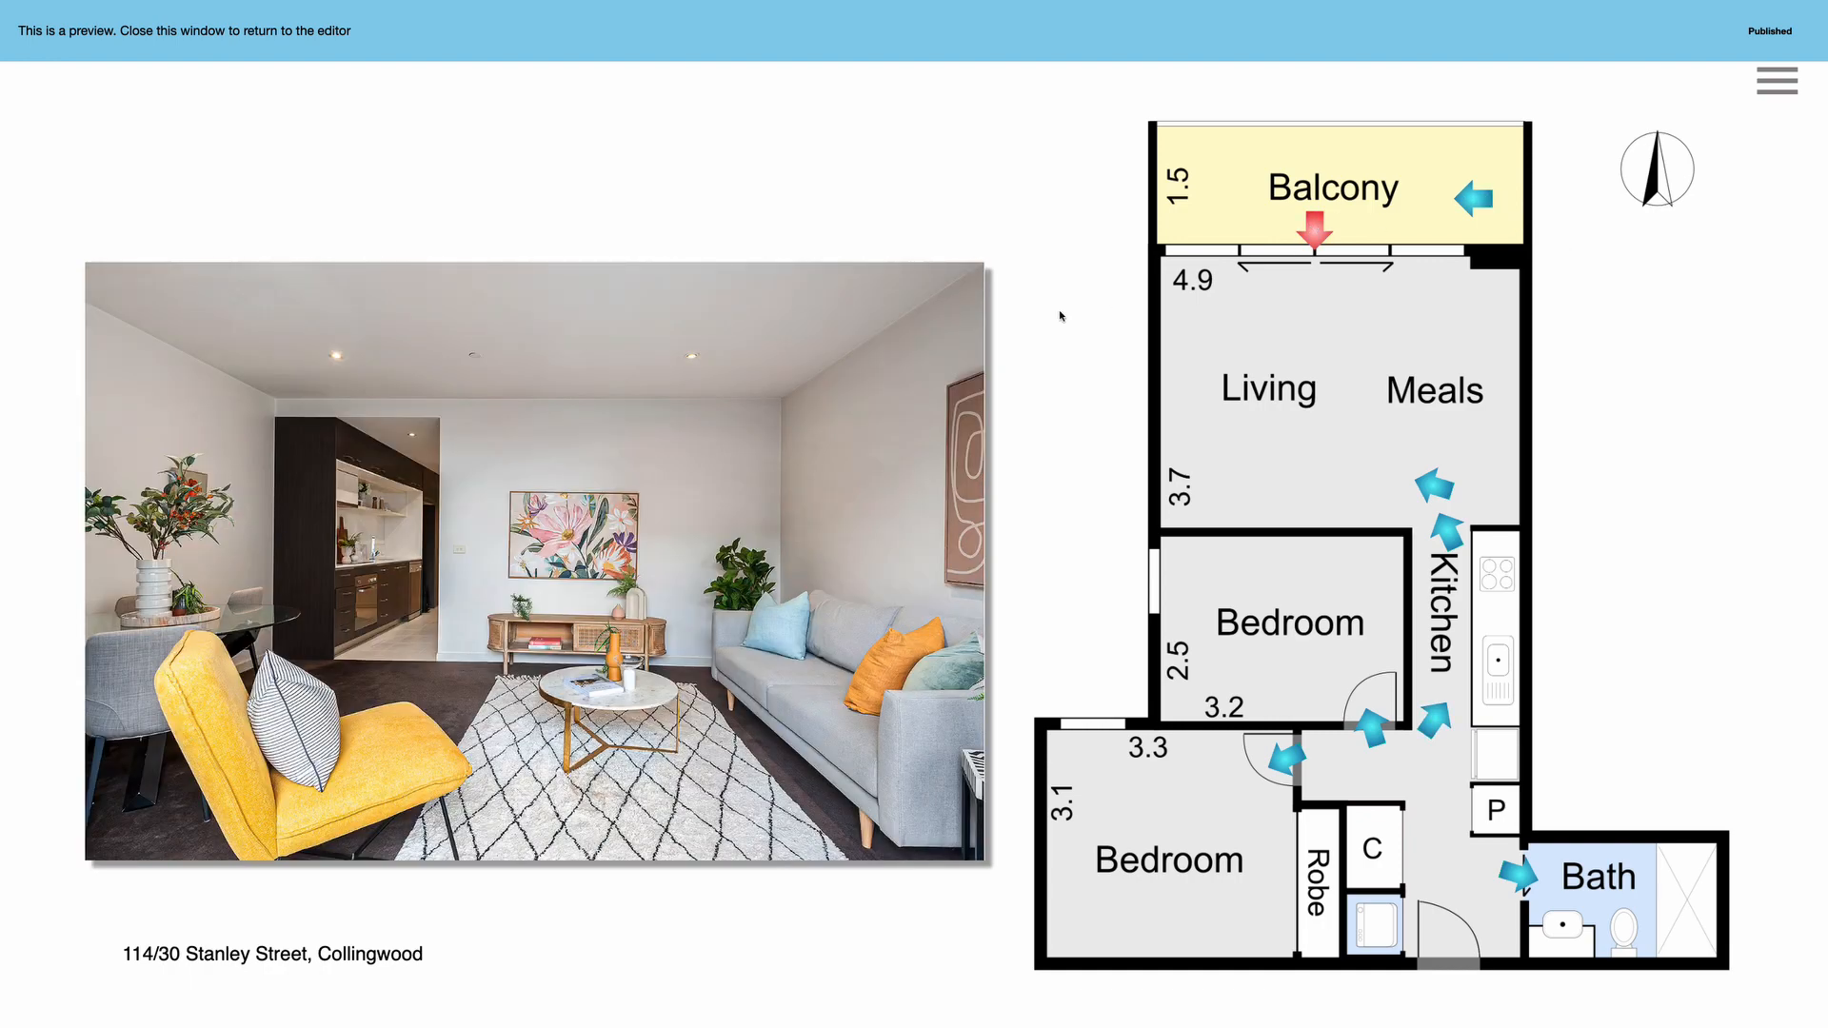
pyautogui.press('super+w')
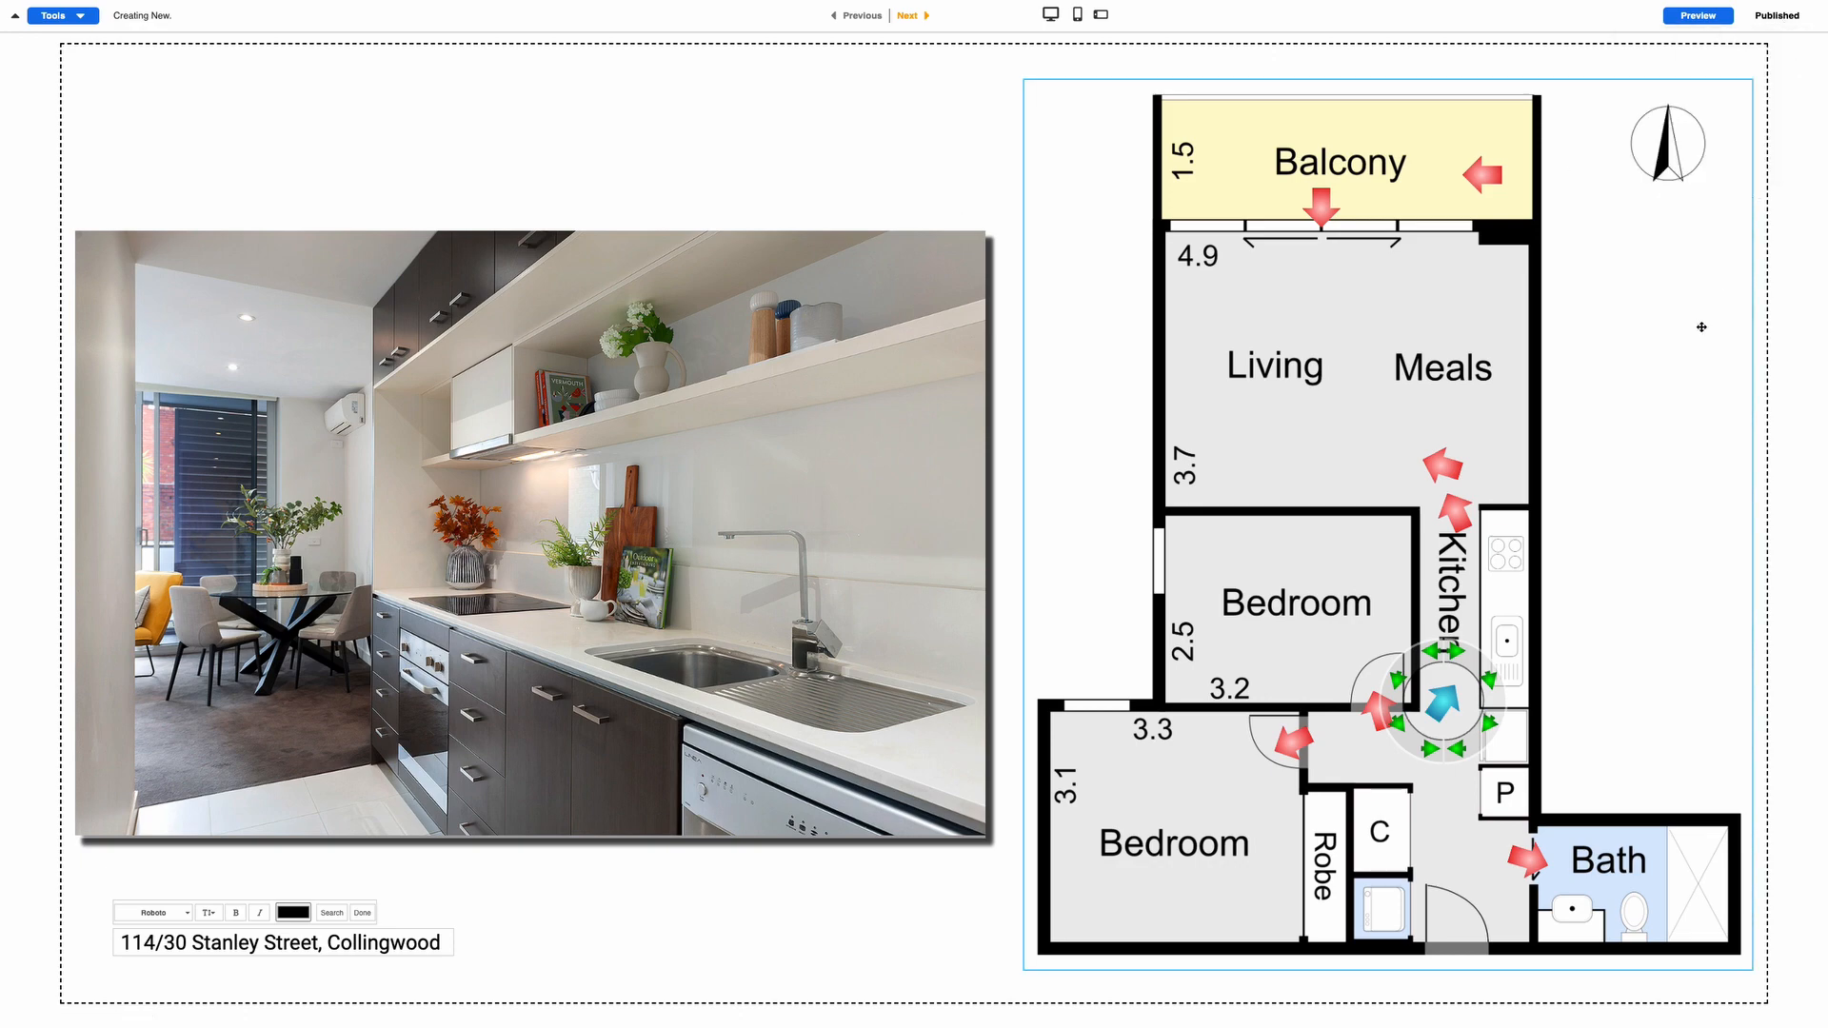
pyautogui.press('super+w')
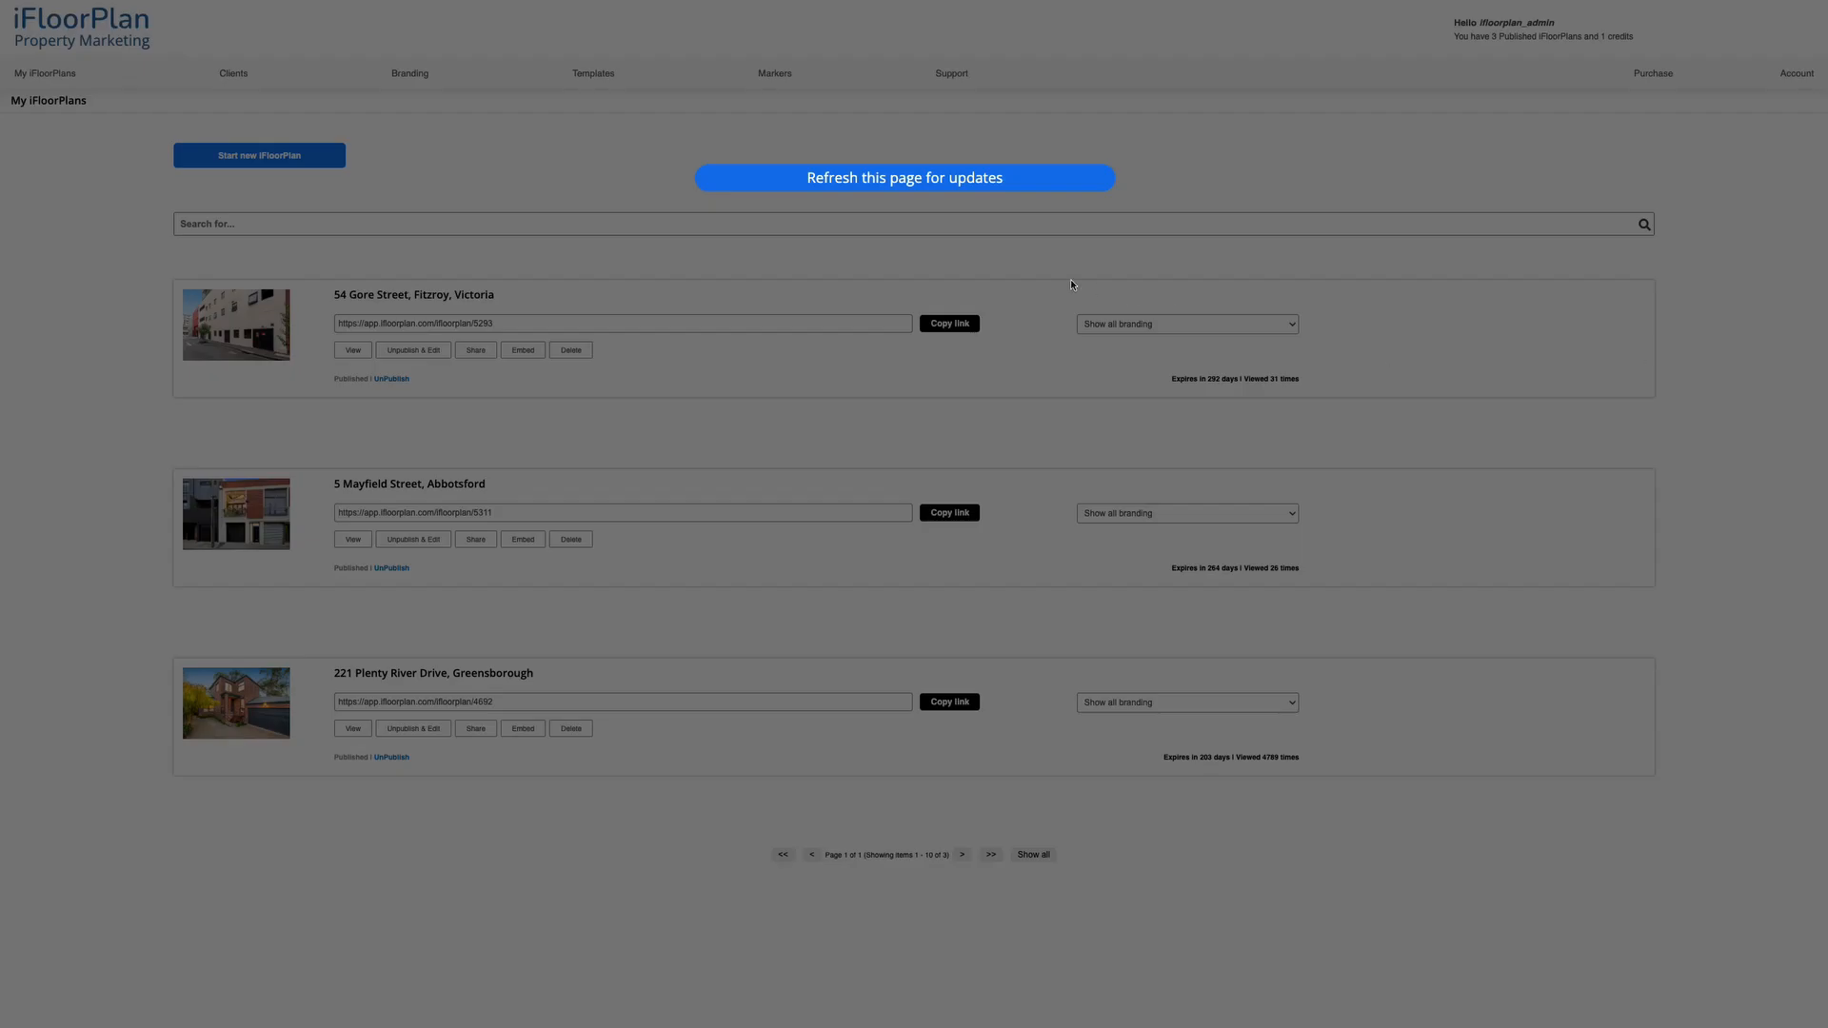
pyautogui.click(893, 177)
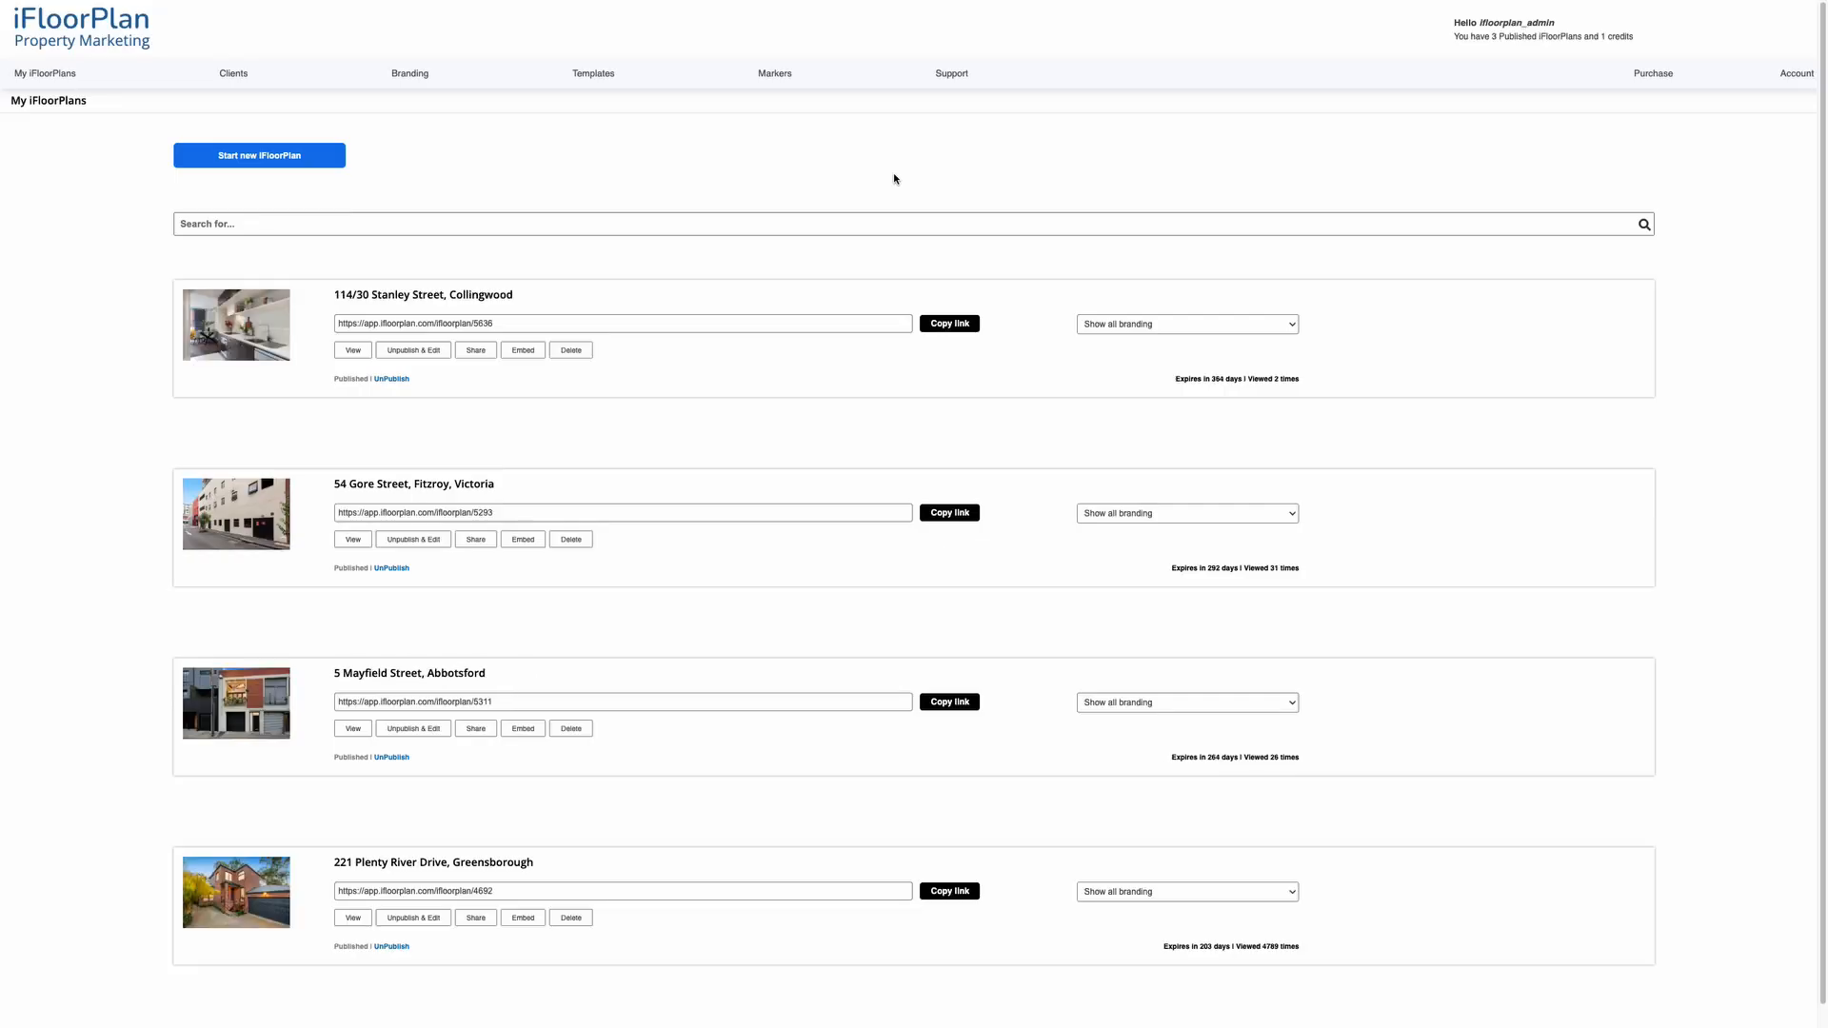